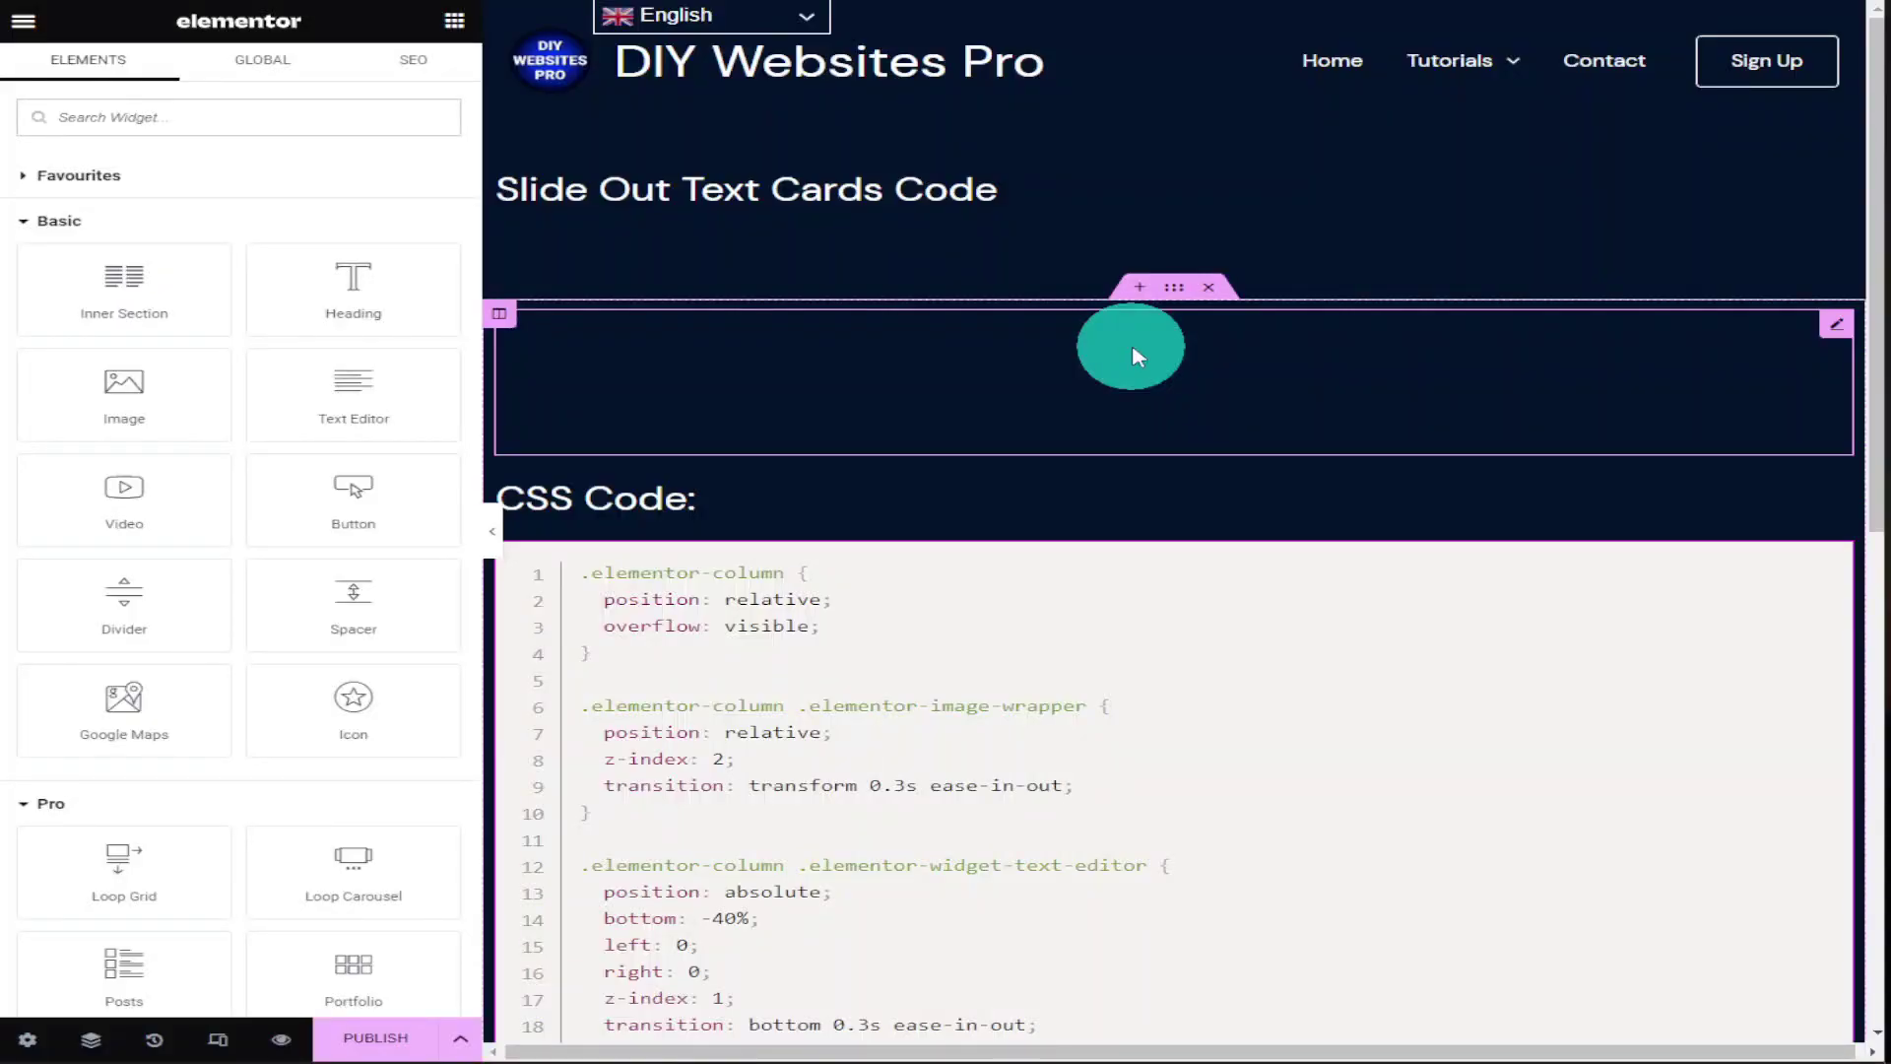
Add a four-column section under the Slide Out Text Cards Code heading and select its first column
click(1132, 344)
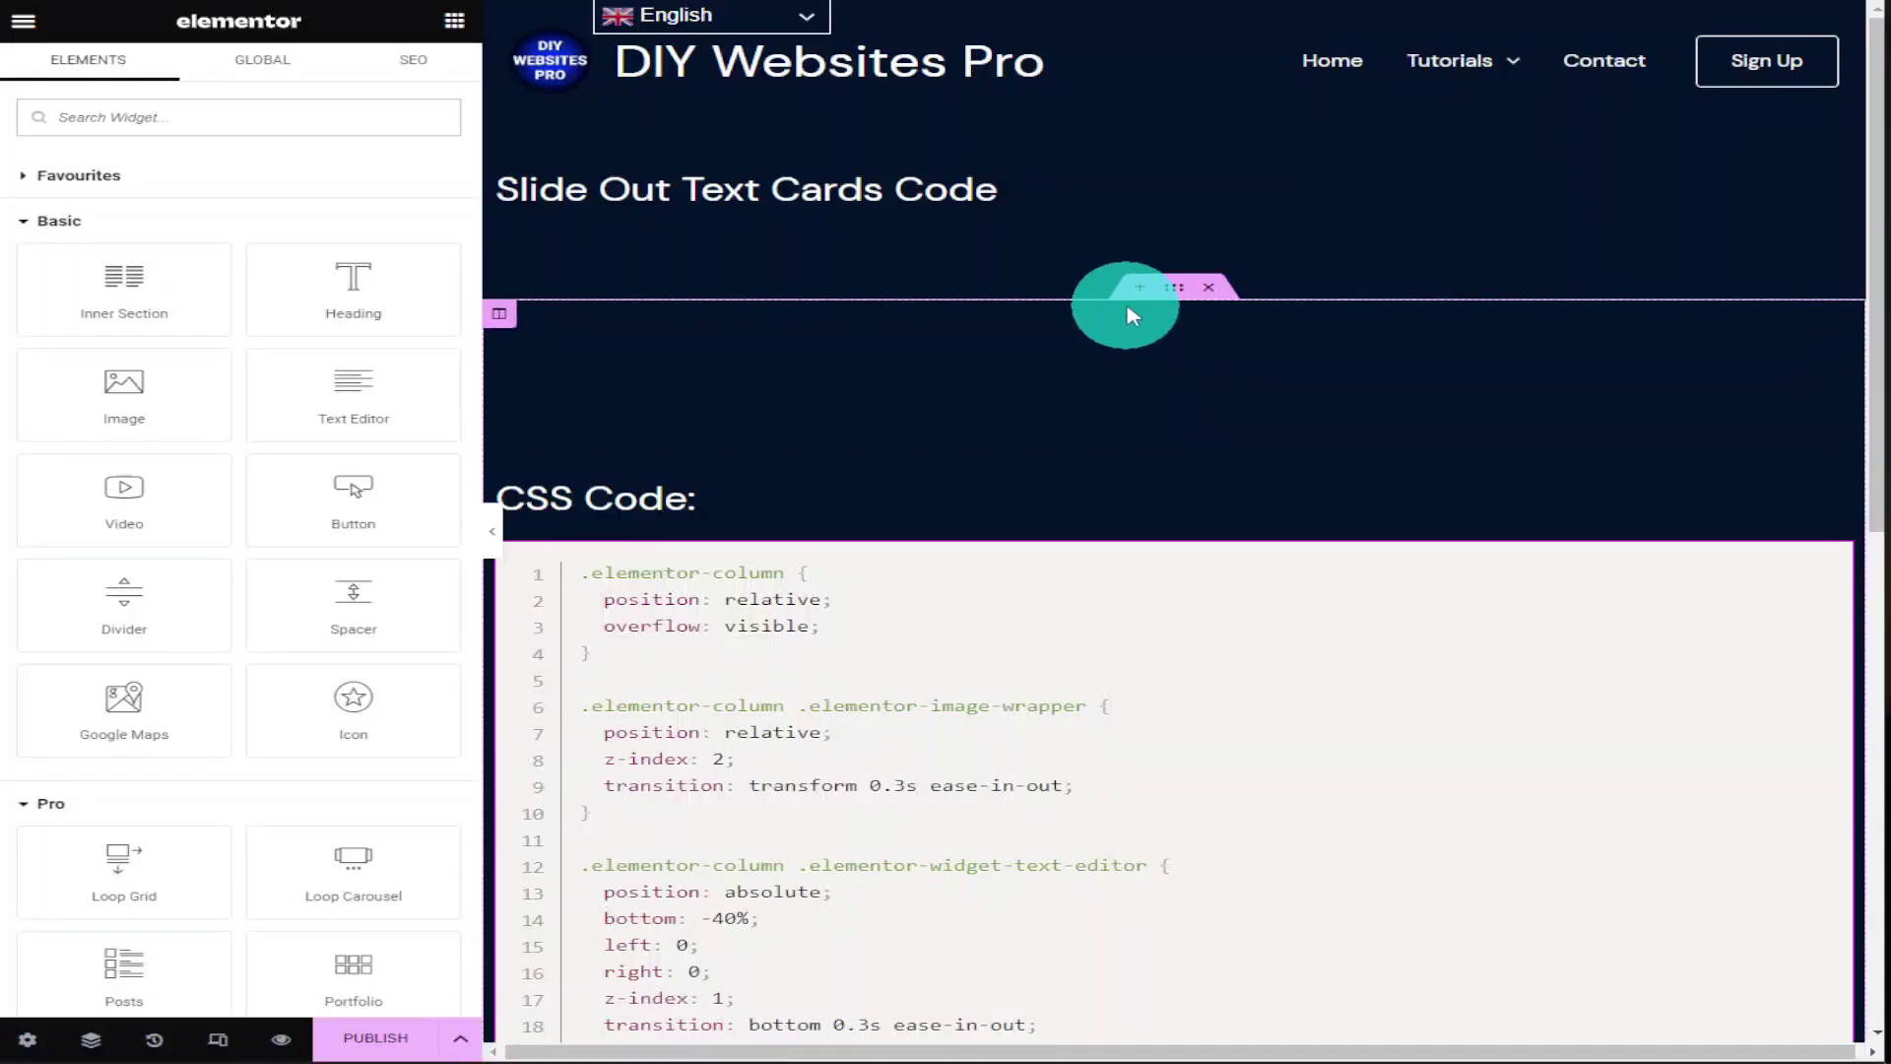
click(1110, 402)
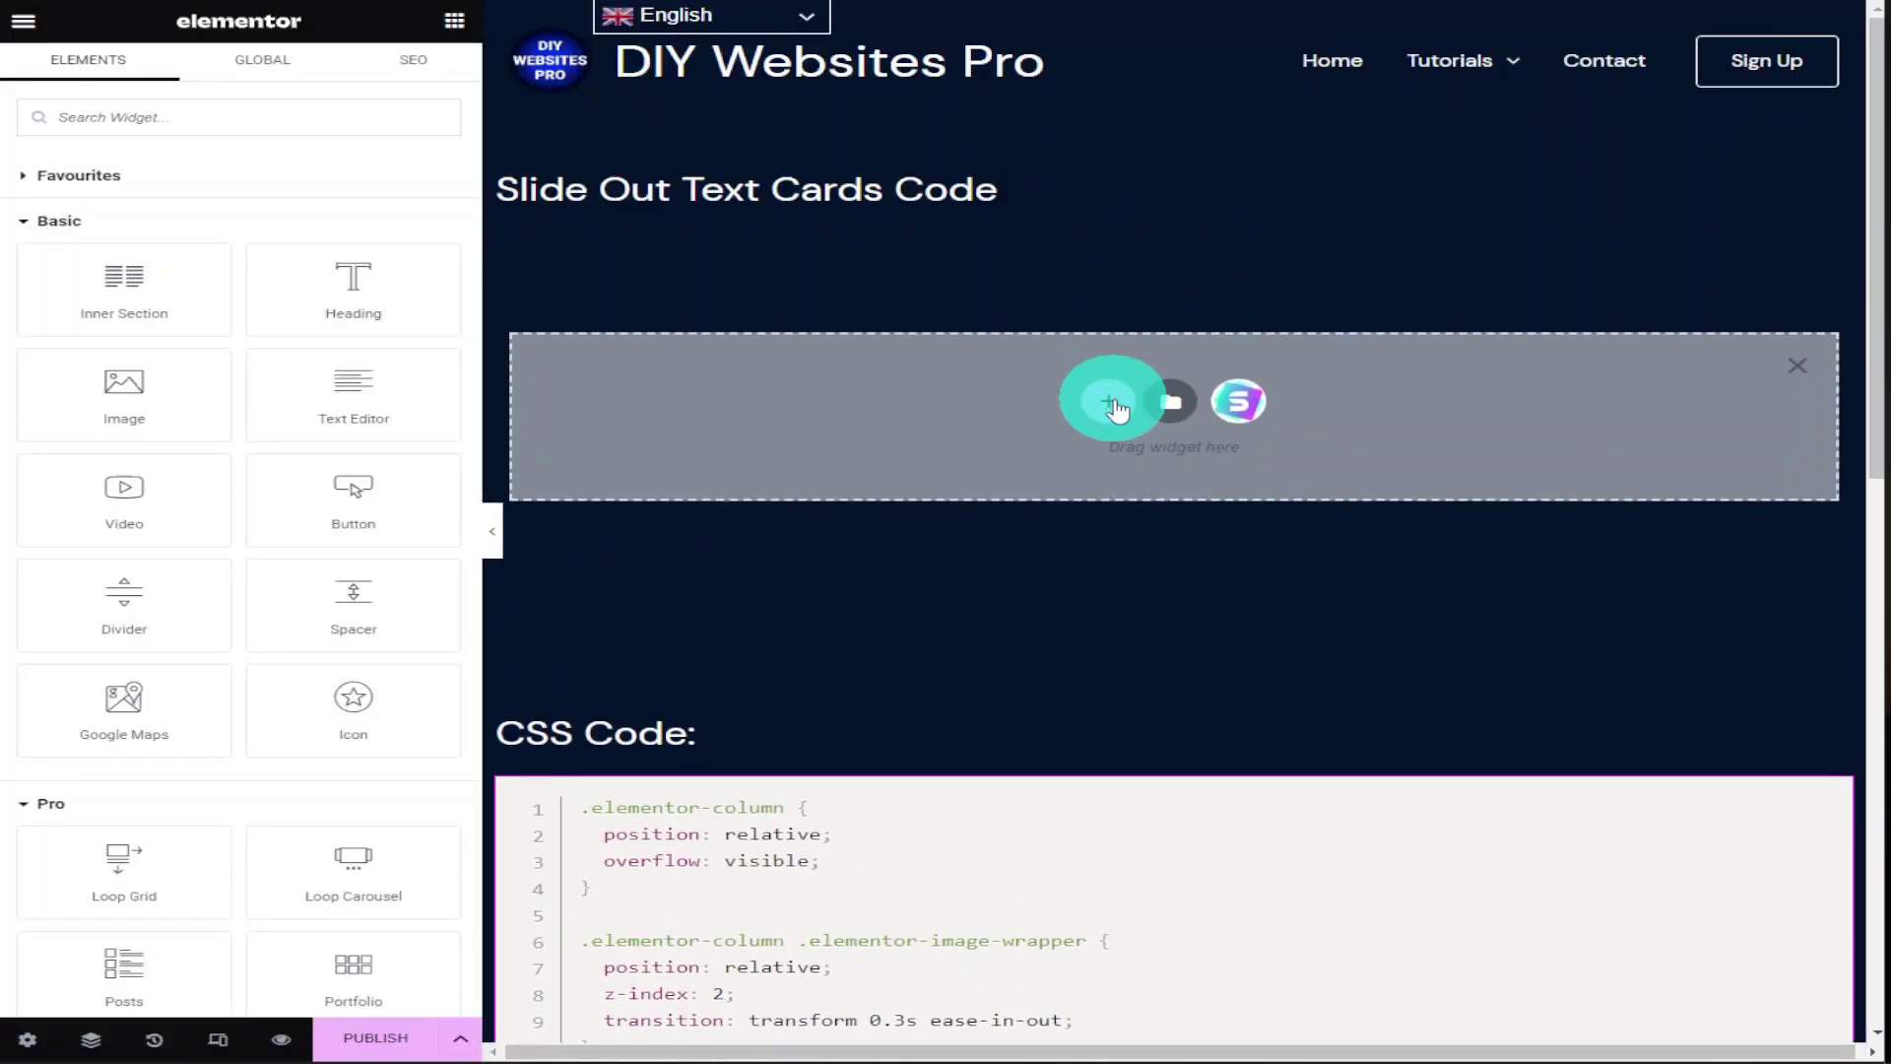
click(1227, 452)
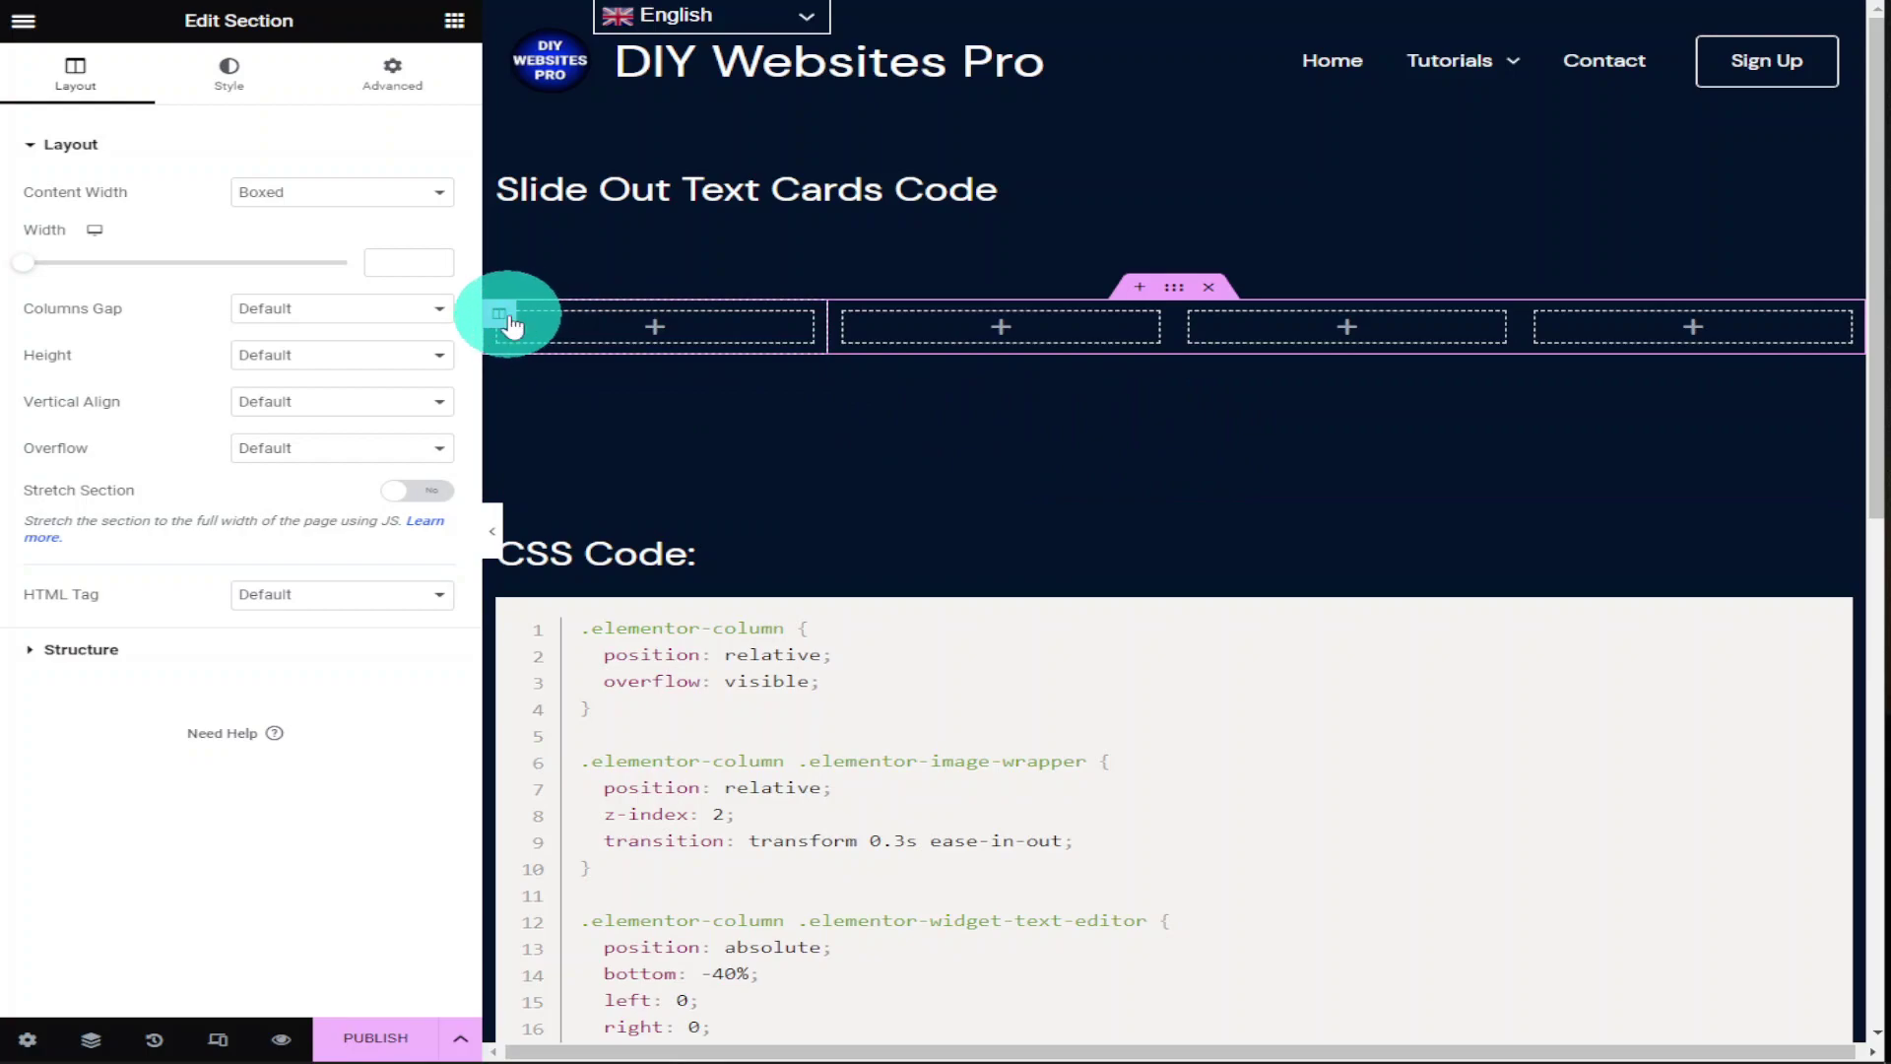
click(500, 315)
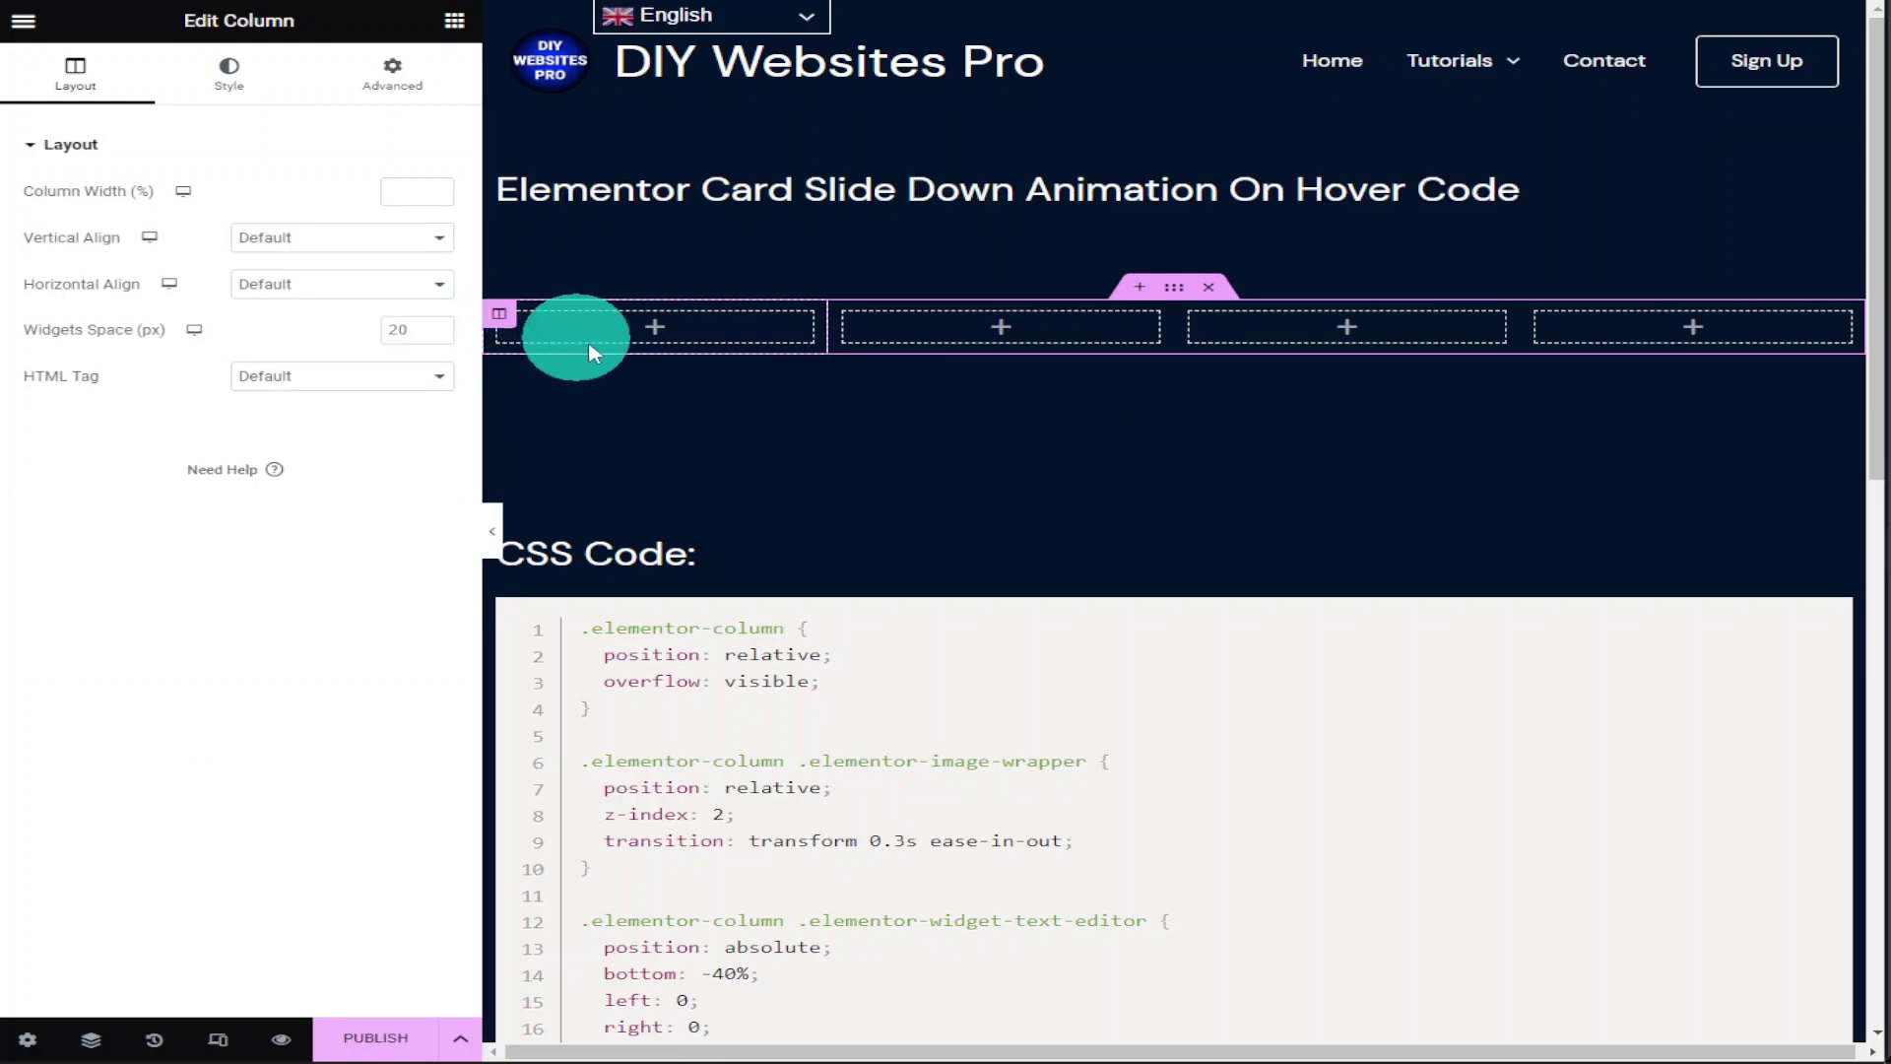
Copy the slide-out CSS from the page's CSS Code block and reselect the first column
scroll(1280, 488, down, 5)
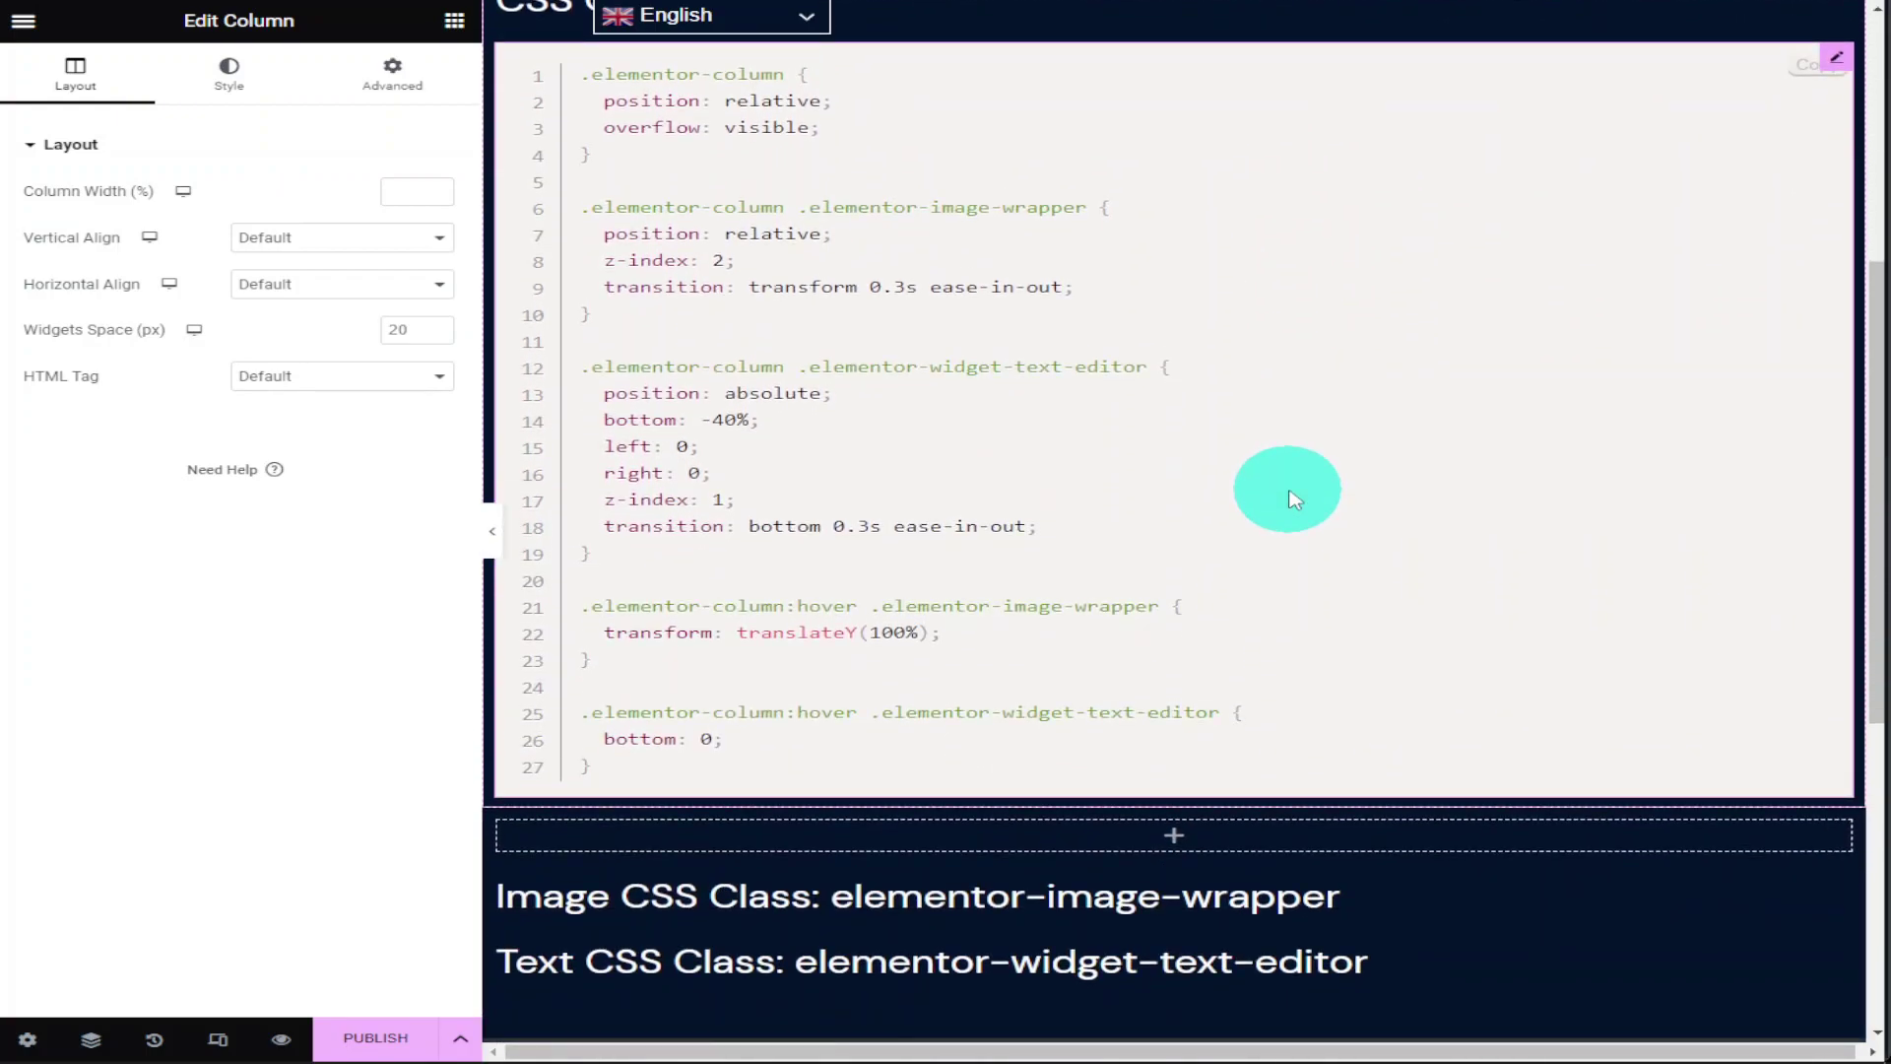
scroll(1281, 487, up, 1)
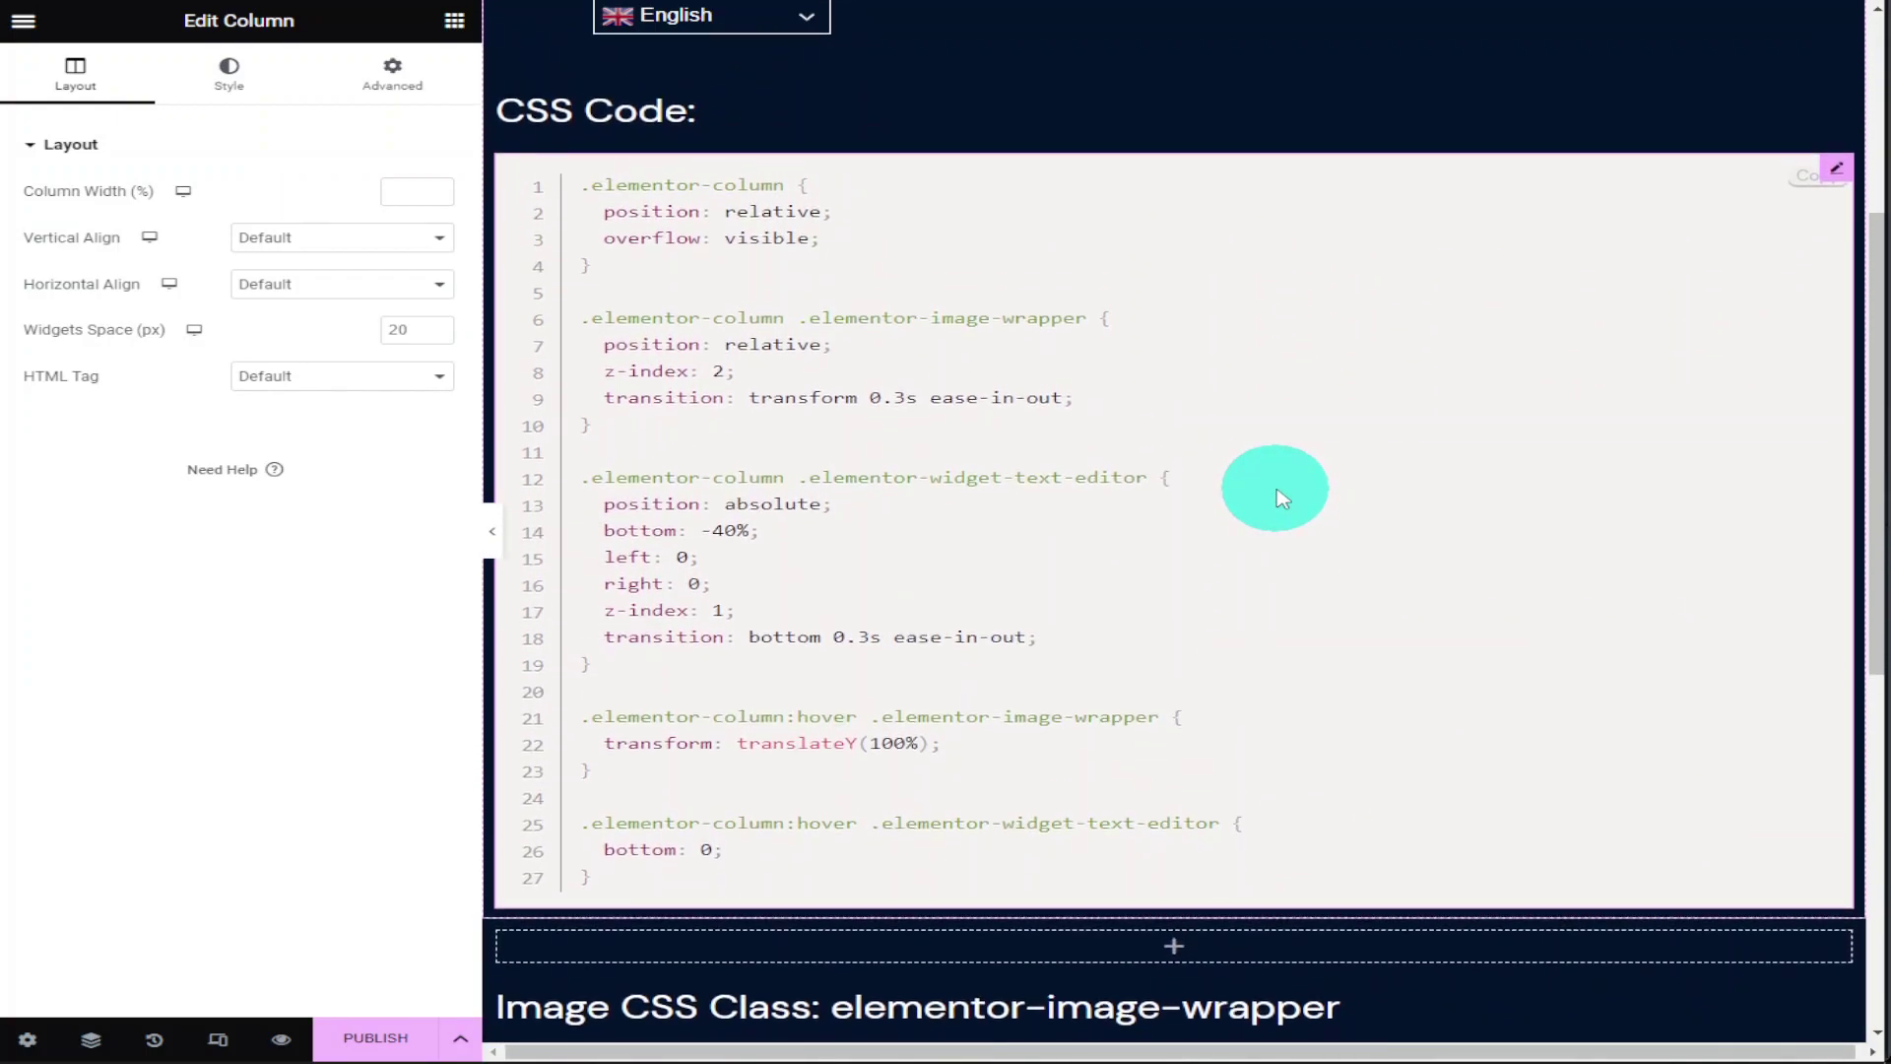
click(1798, 194)
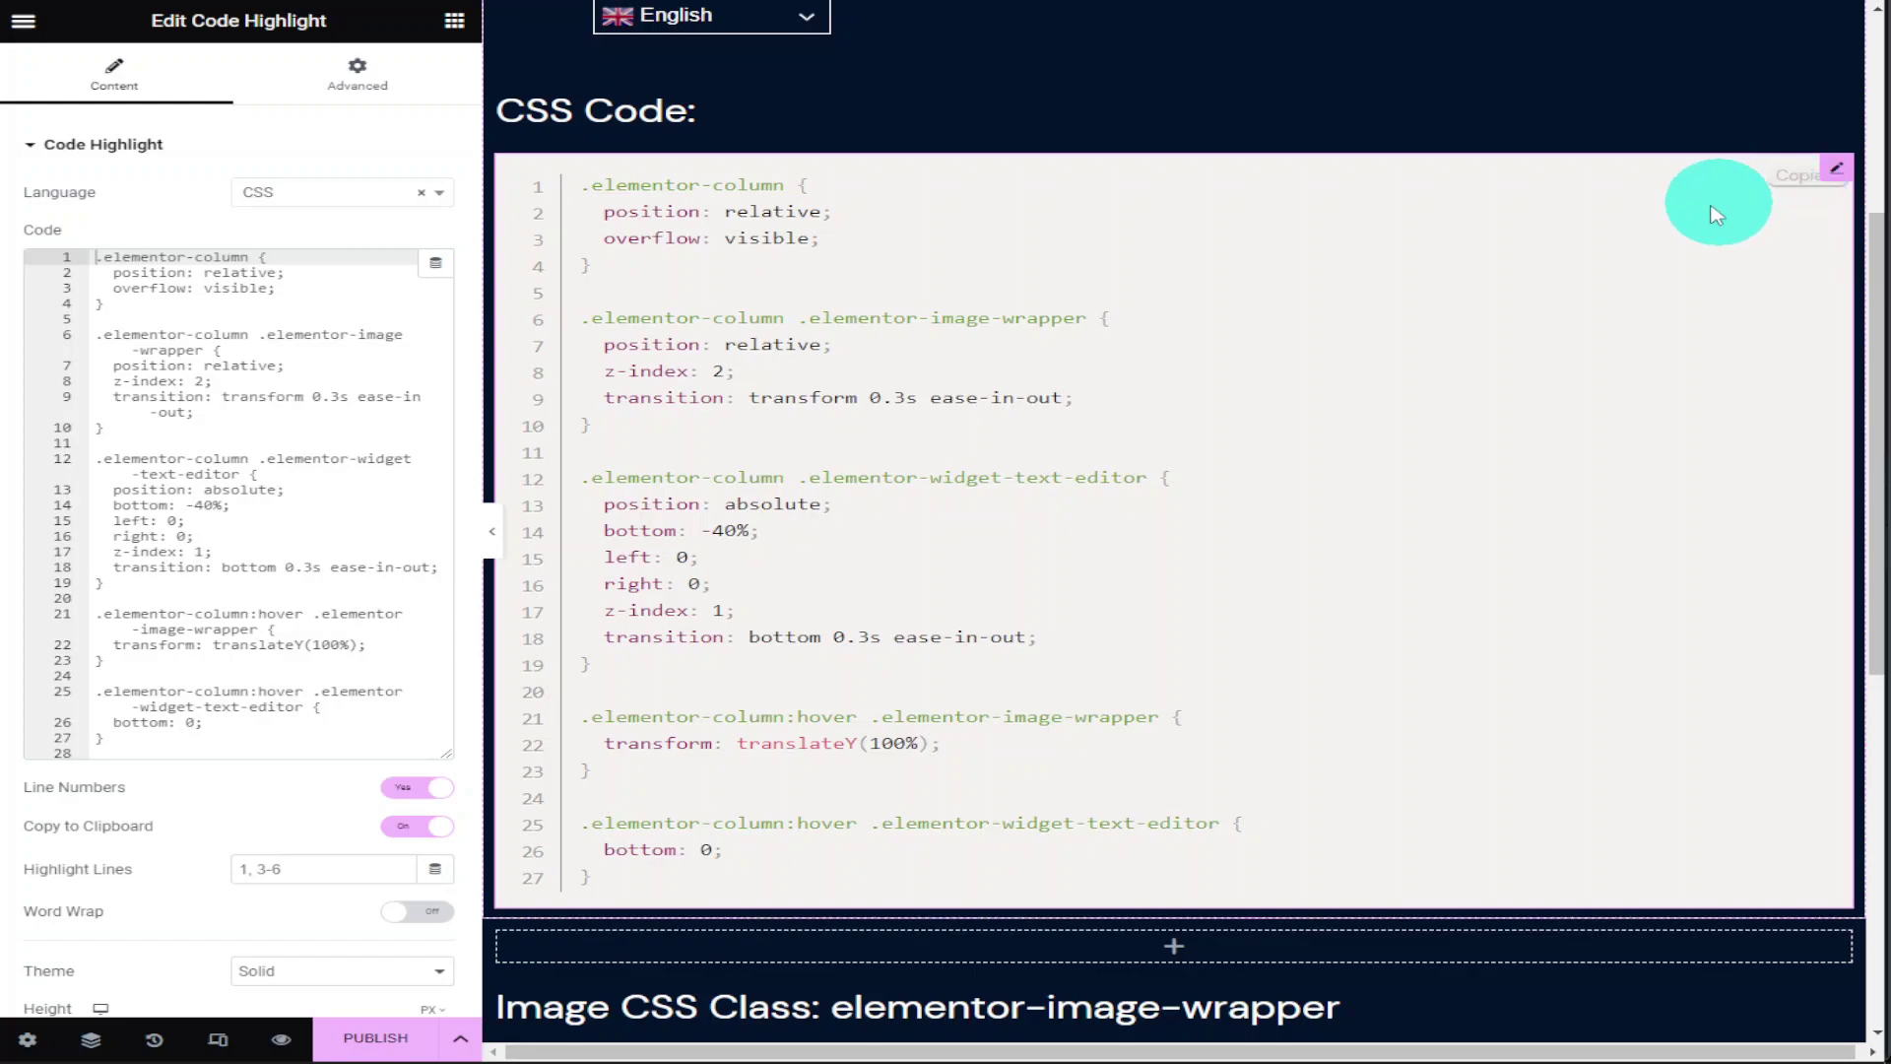
scroll(1142, 258, up, 4)
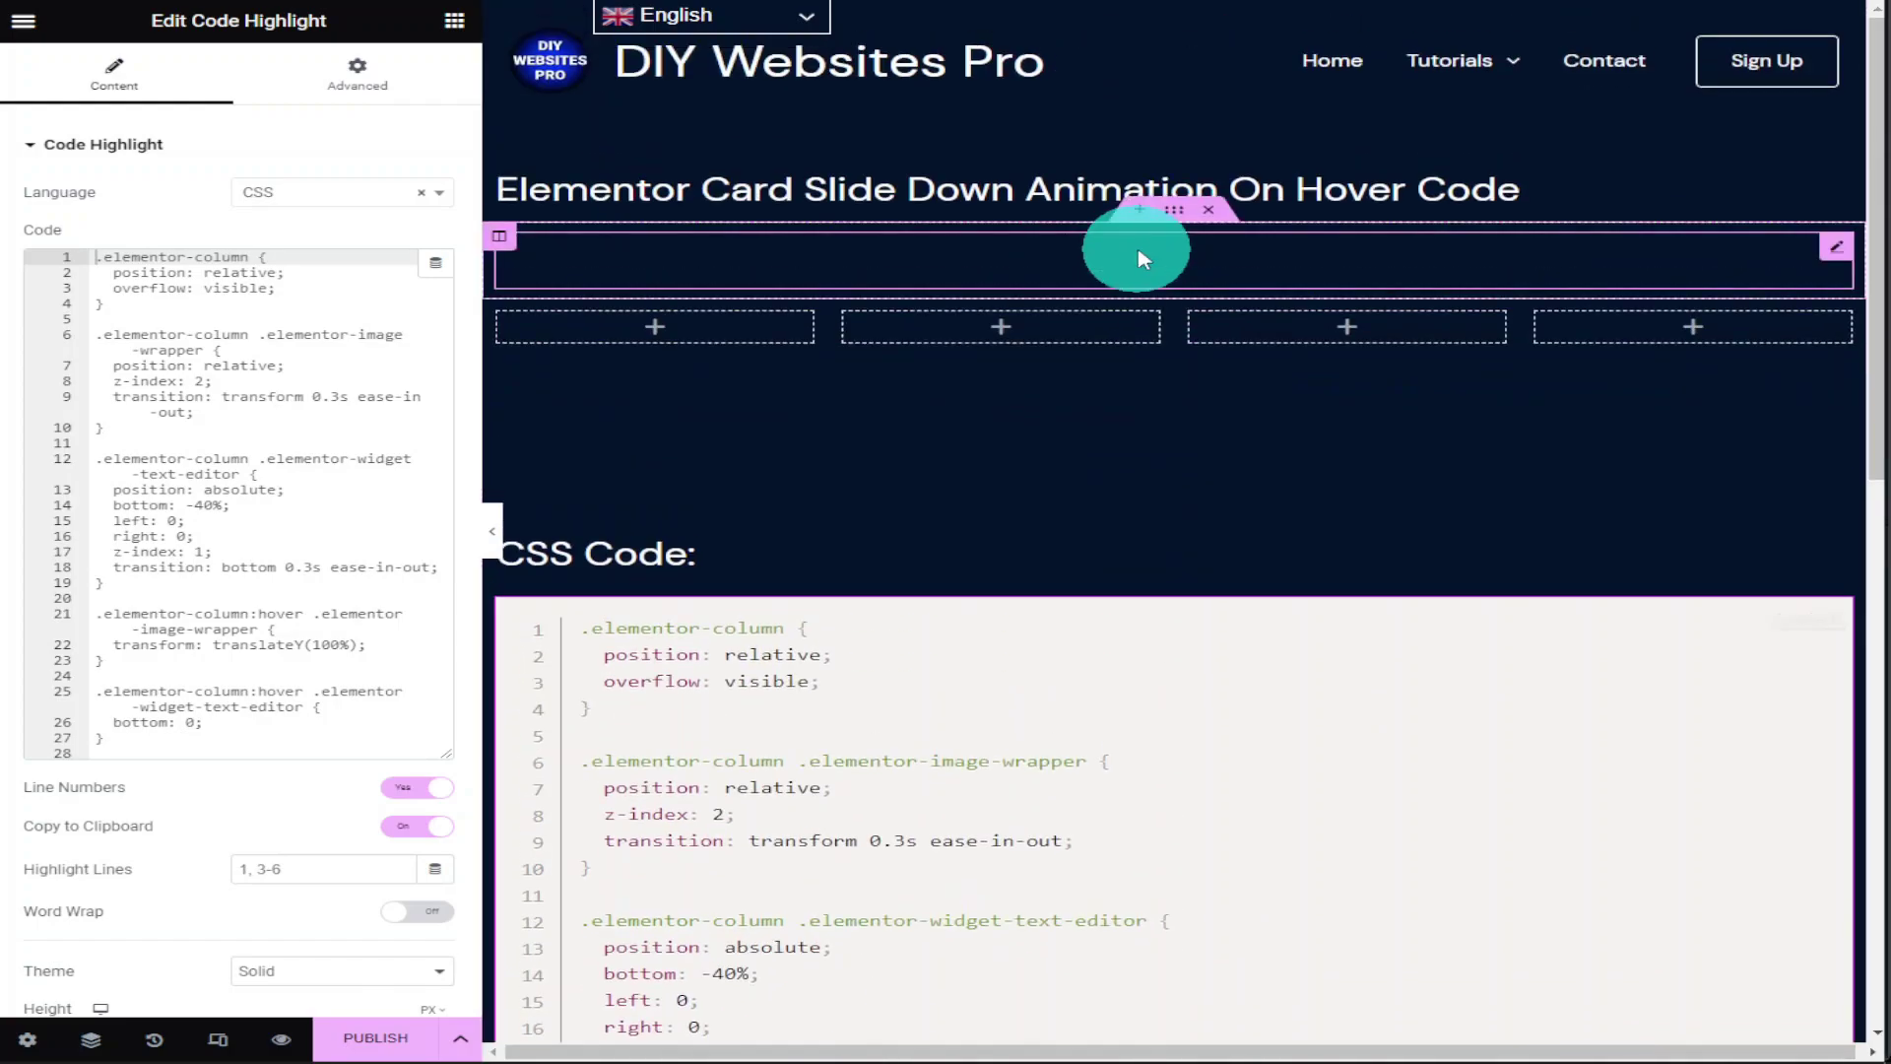
click(499, 315)
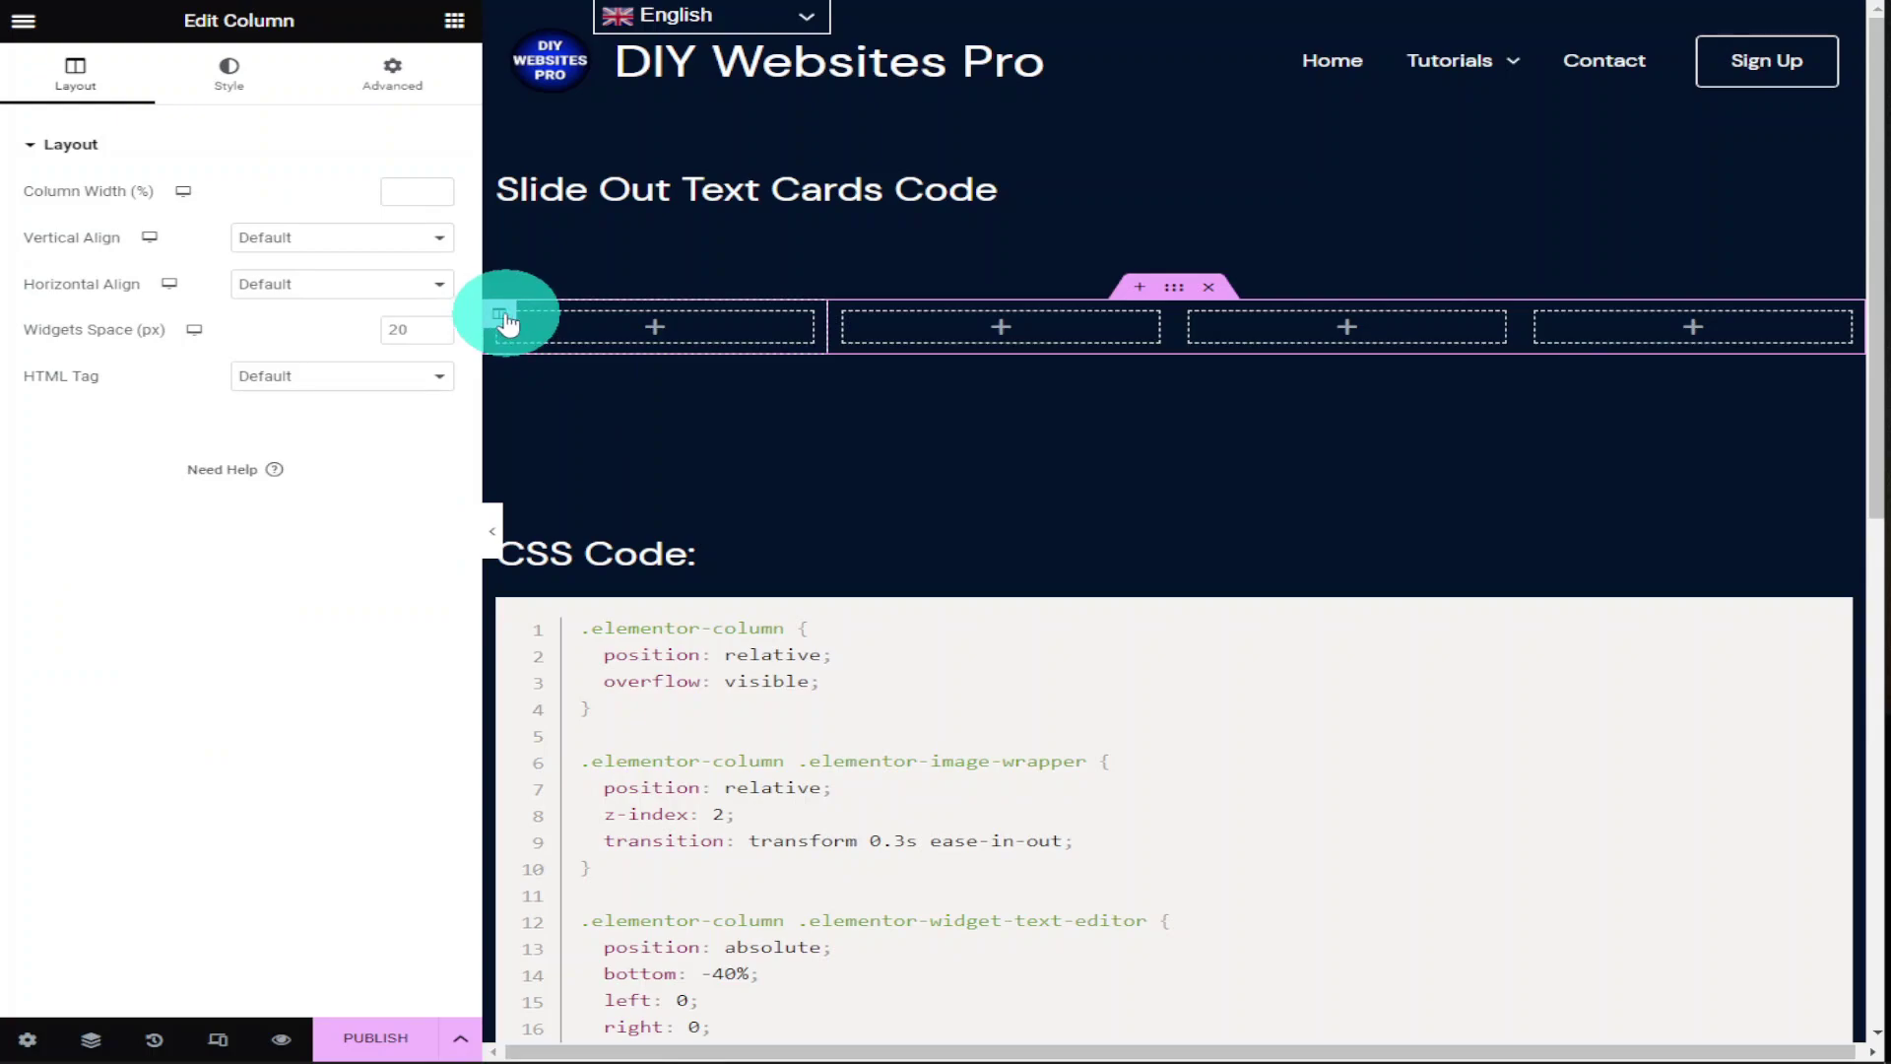
Paste the 28-line slide-out CSS into the first column's Advanced Custom CSS box
click(387, 67)
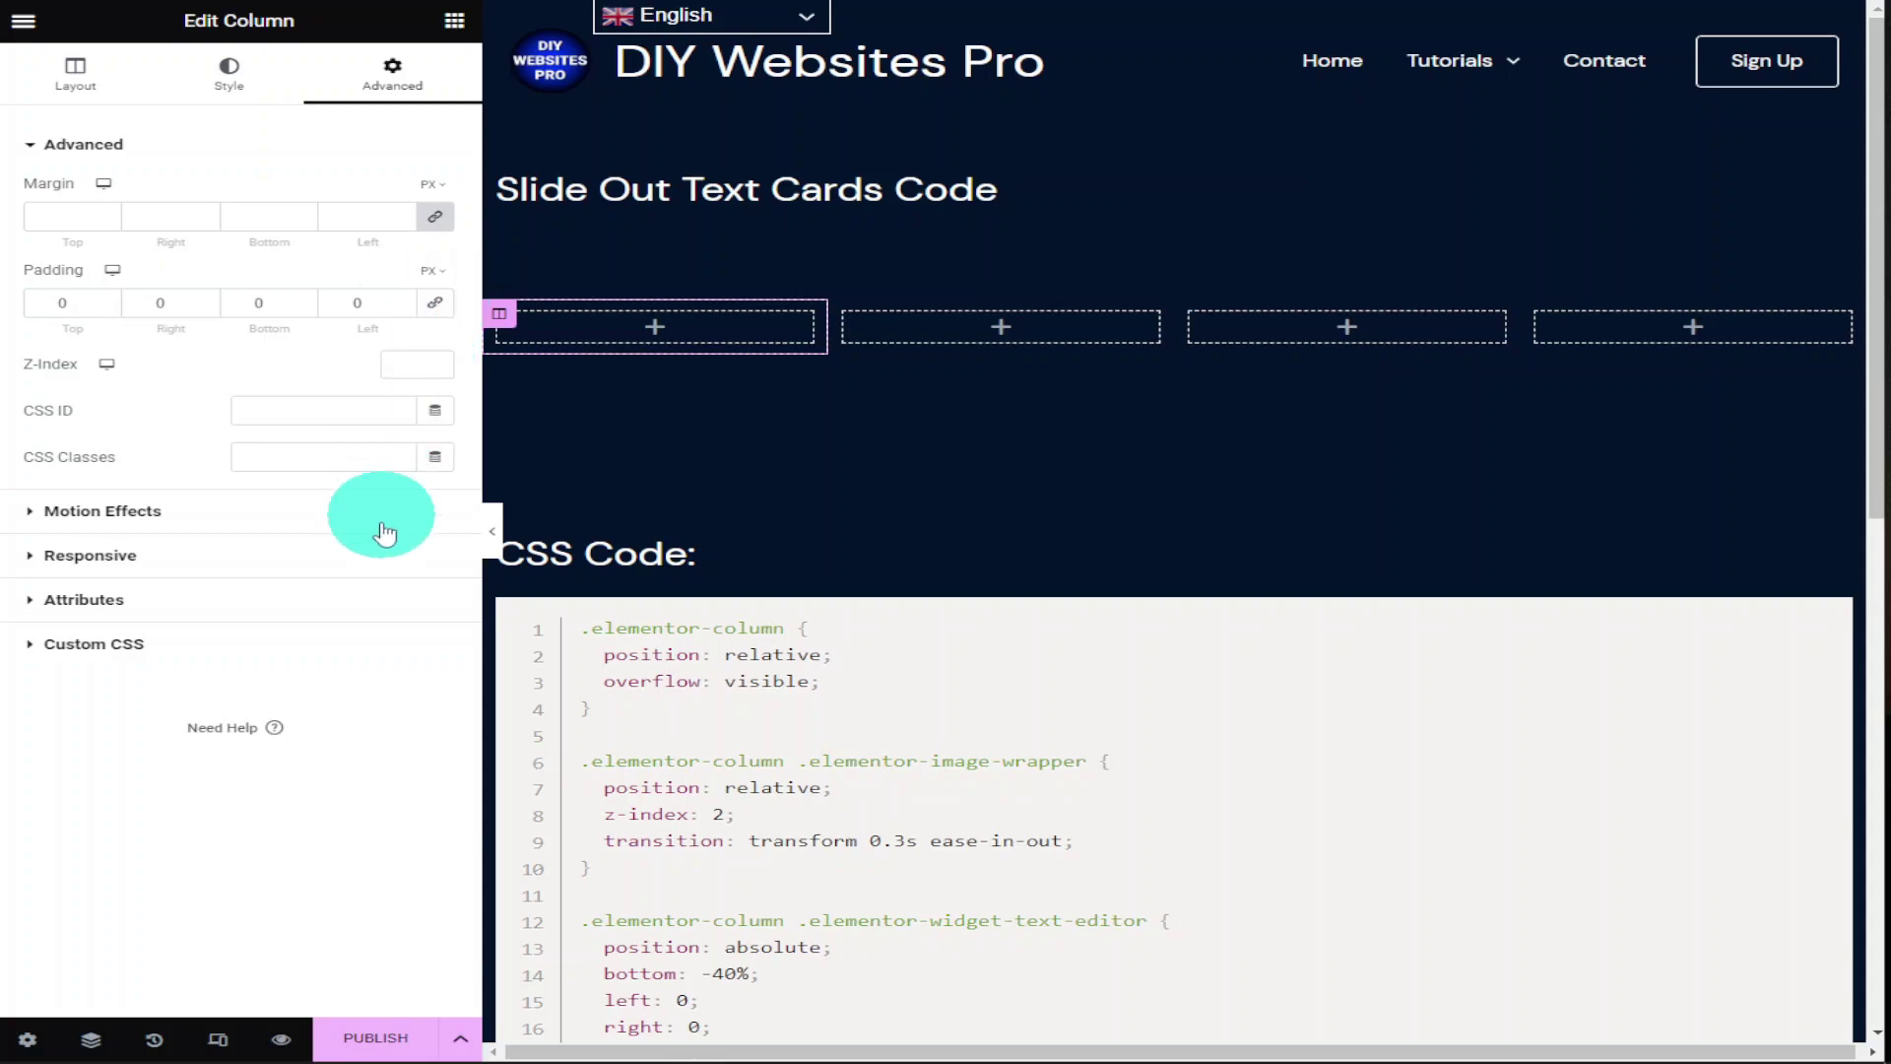
click(338, 642)
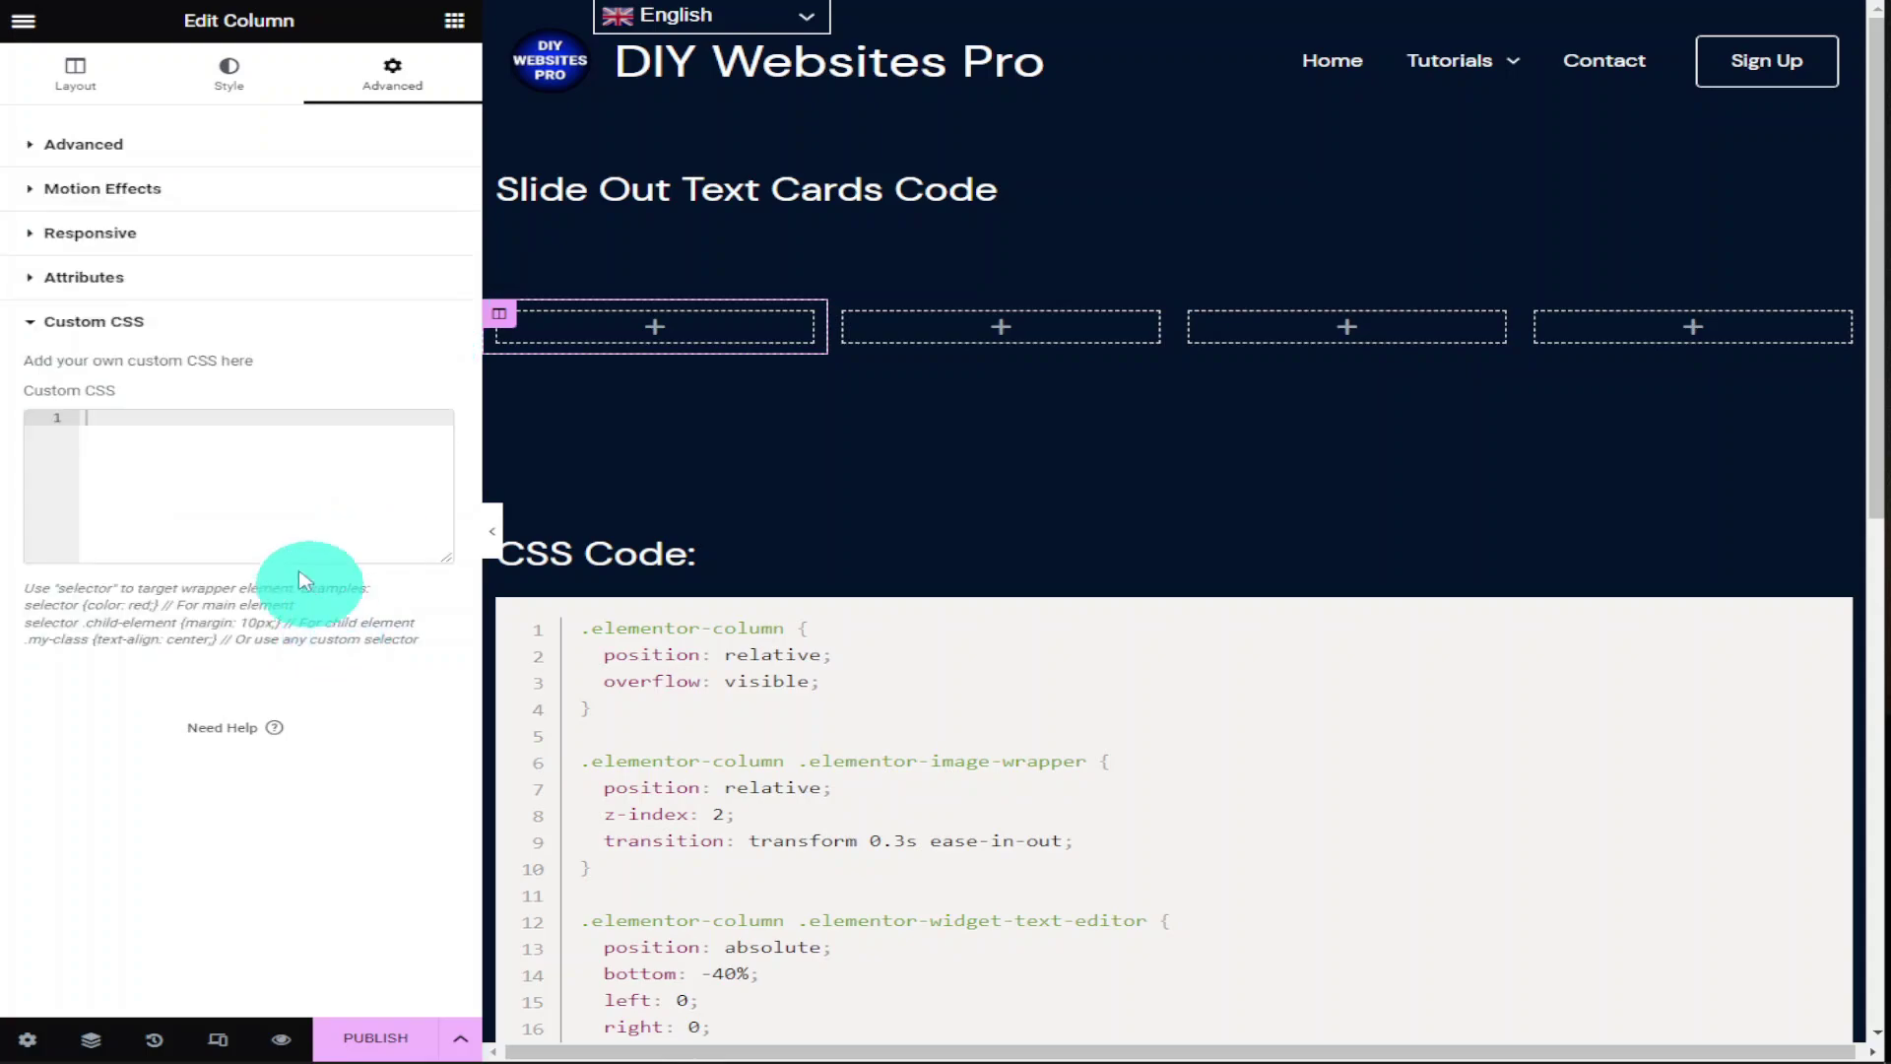
right_click(175, 421)
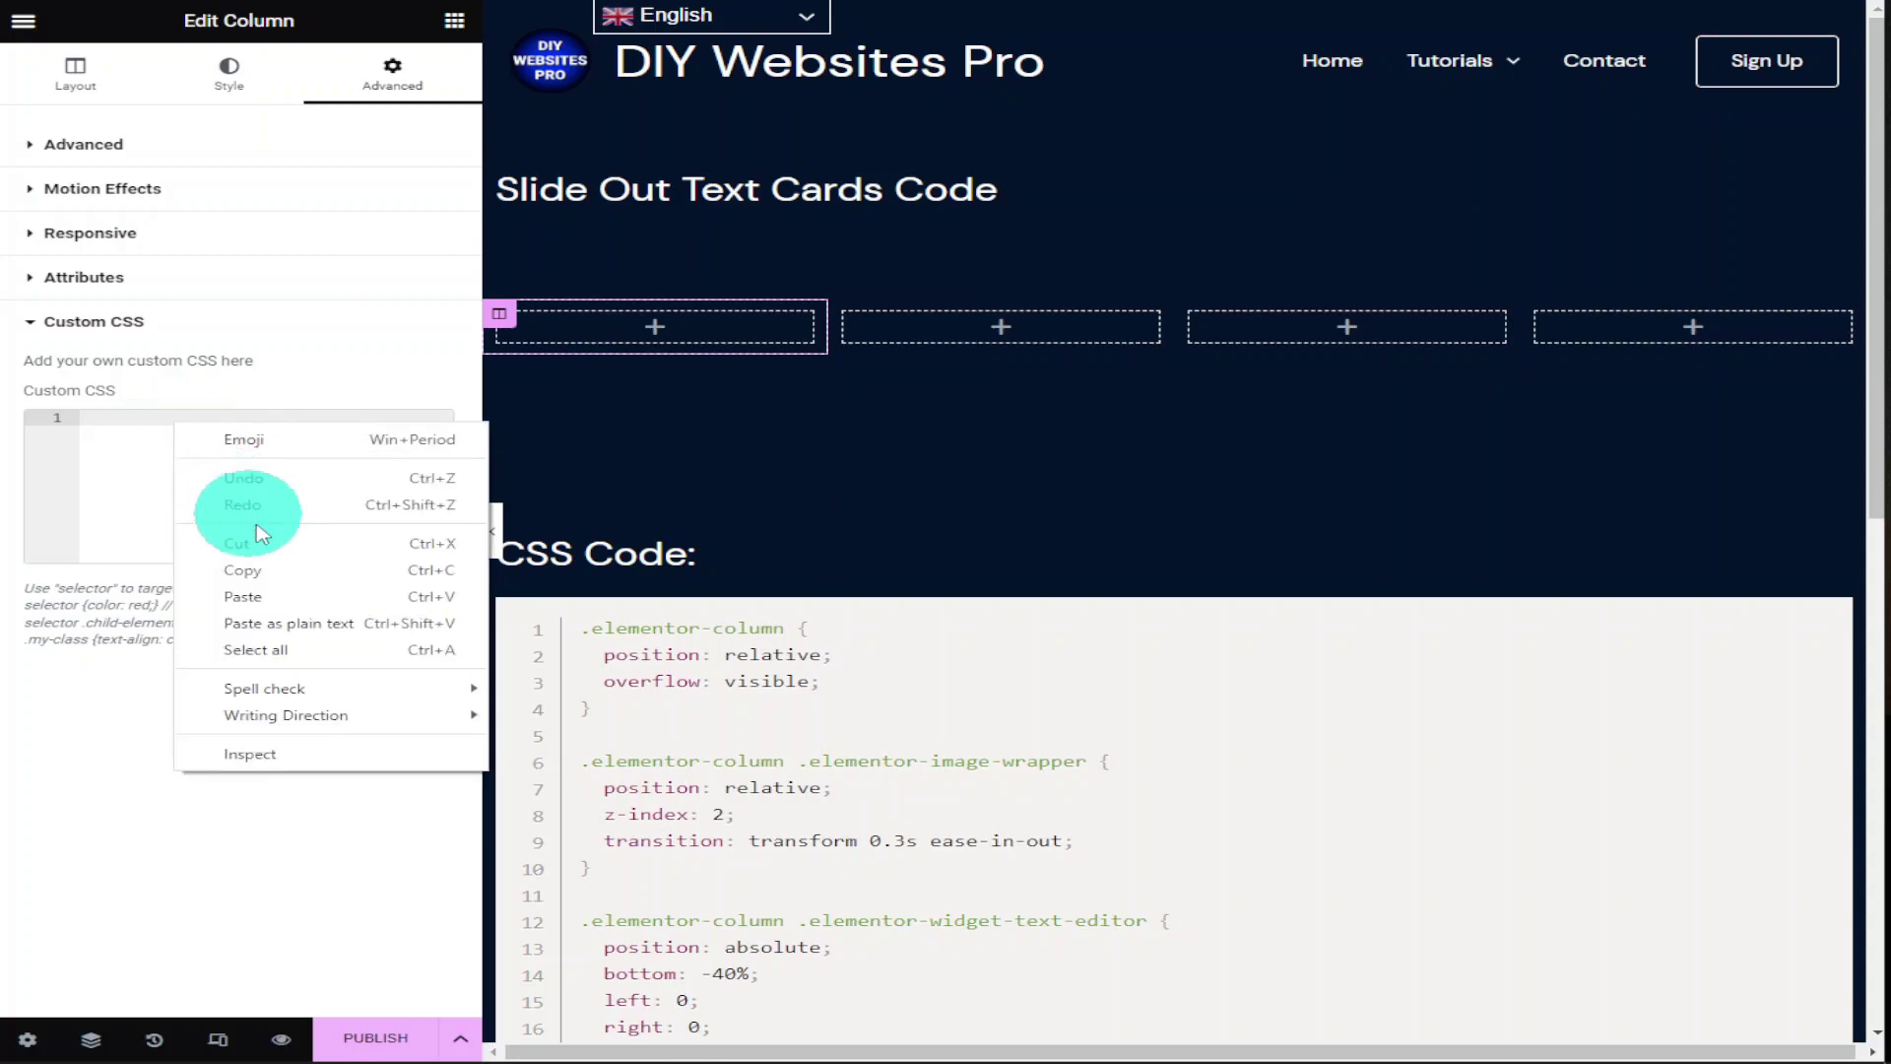
click(262, 594)
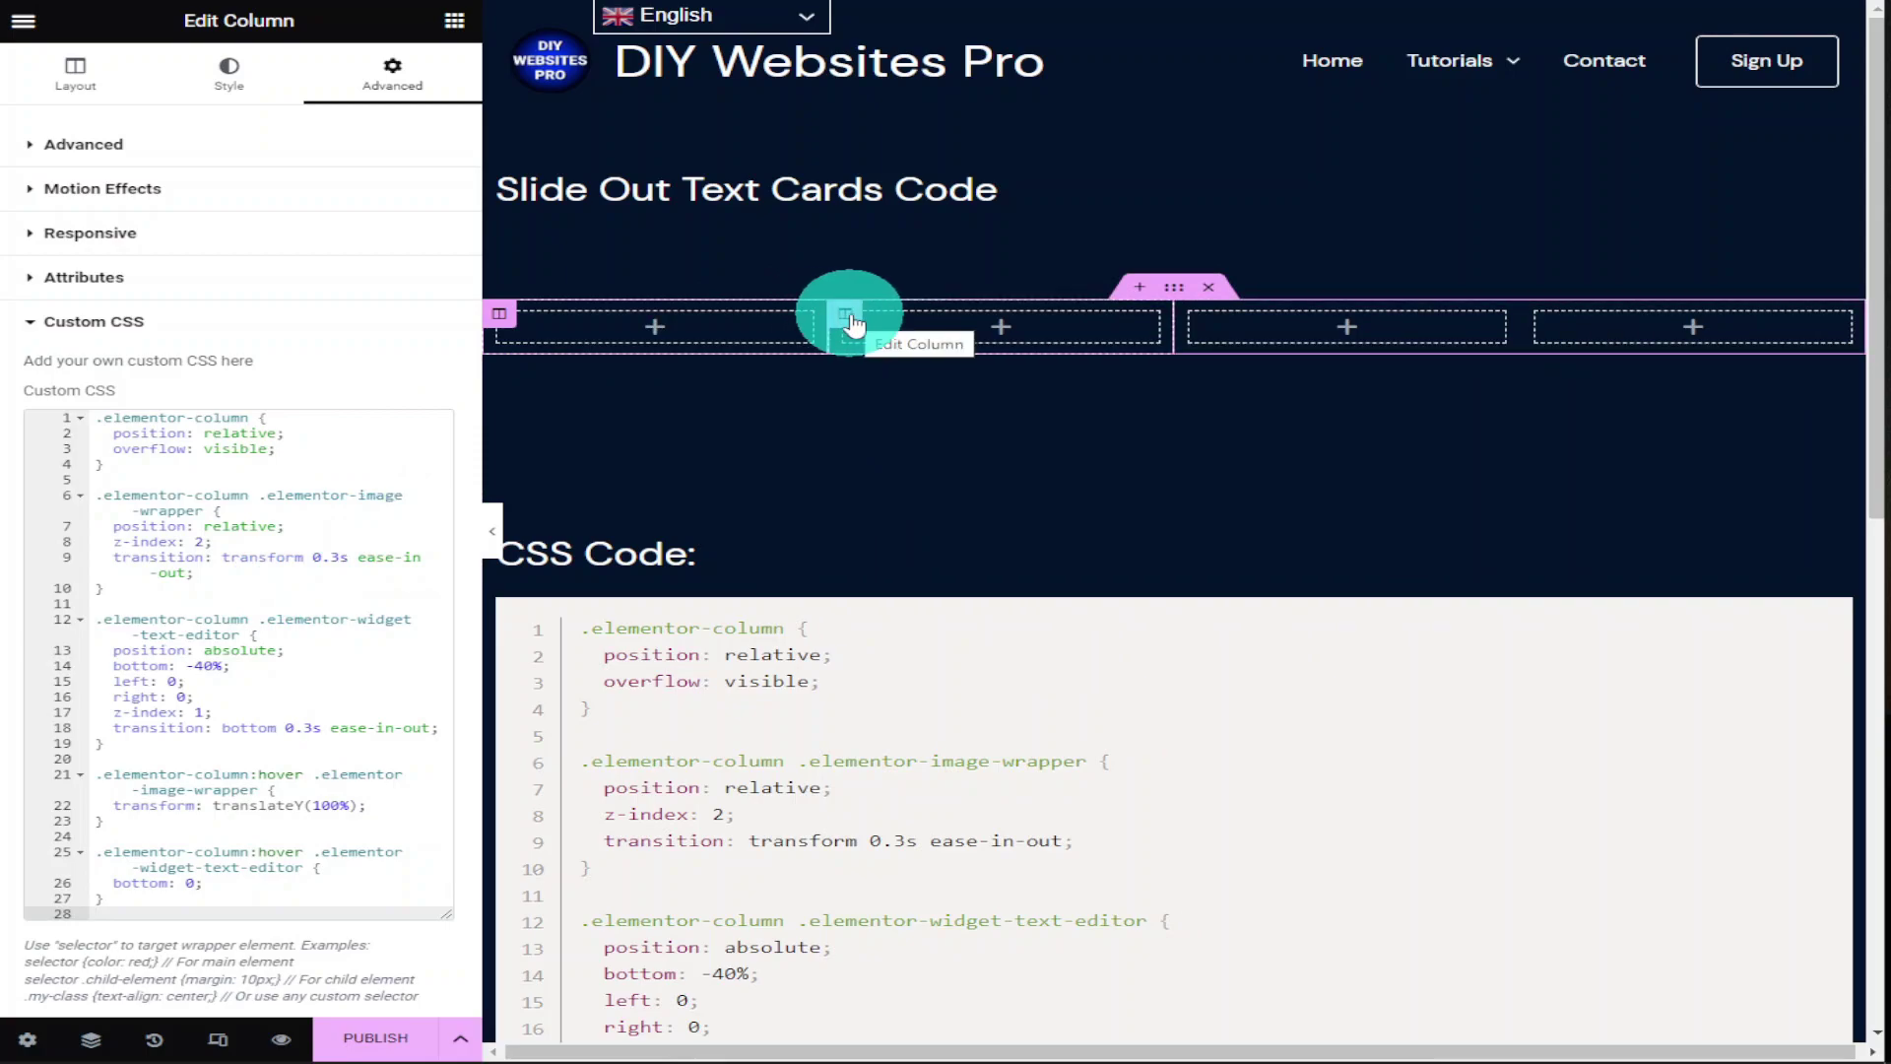
Paste the slide-out CSS into the second column's Custom CSS
click(847, 317)
click(390, 71)
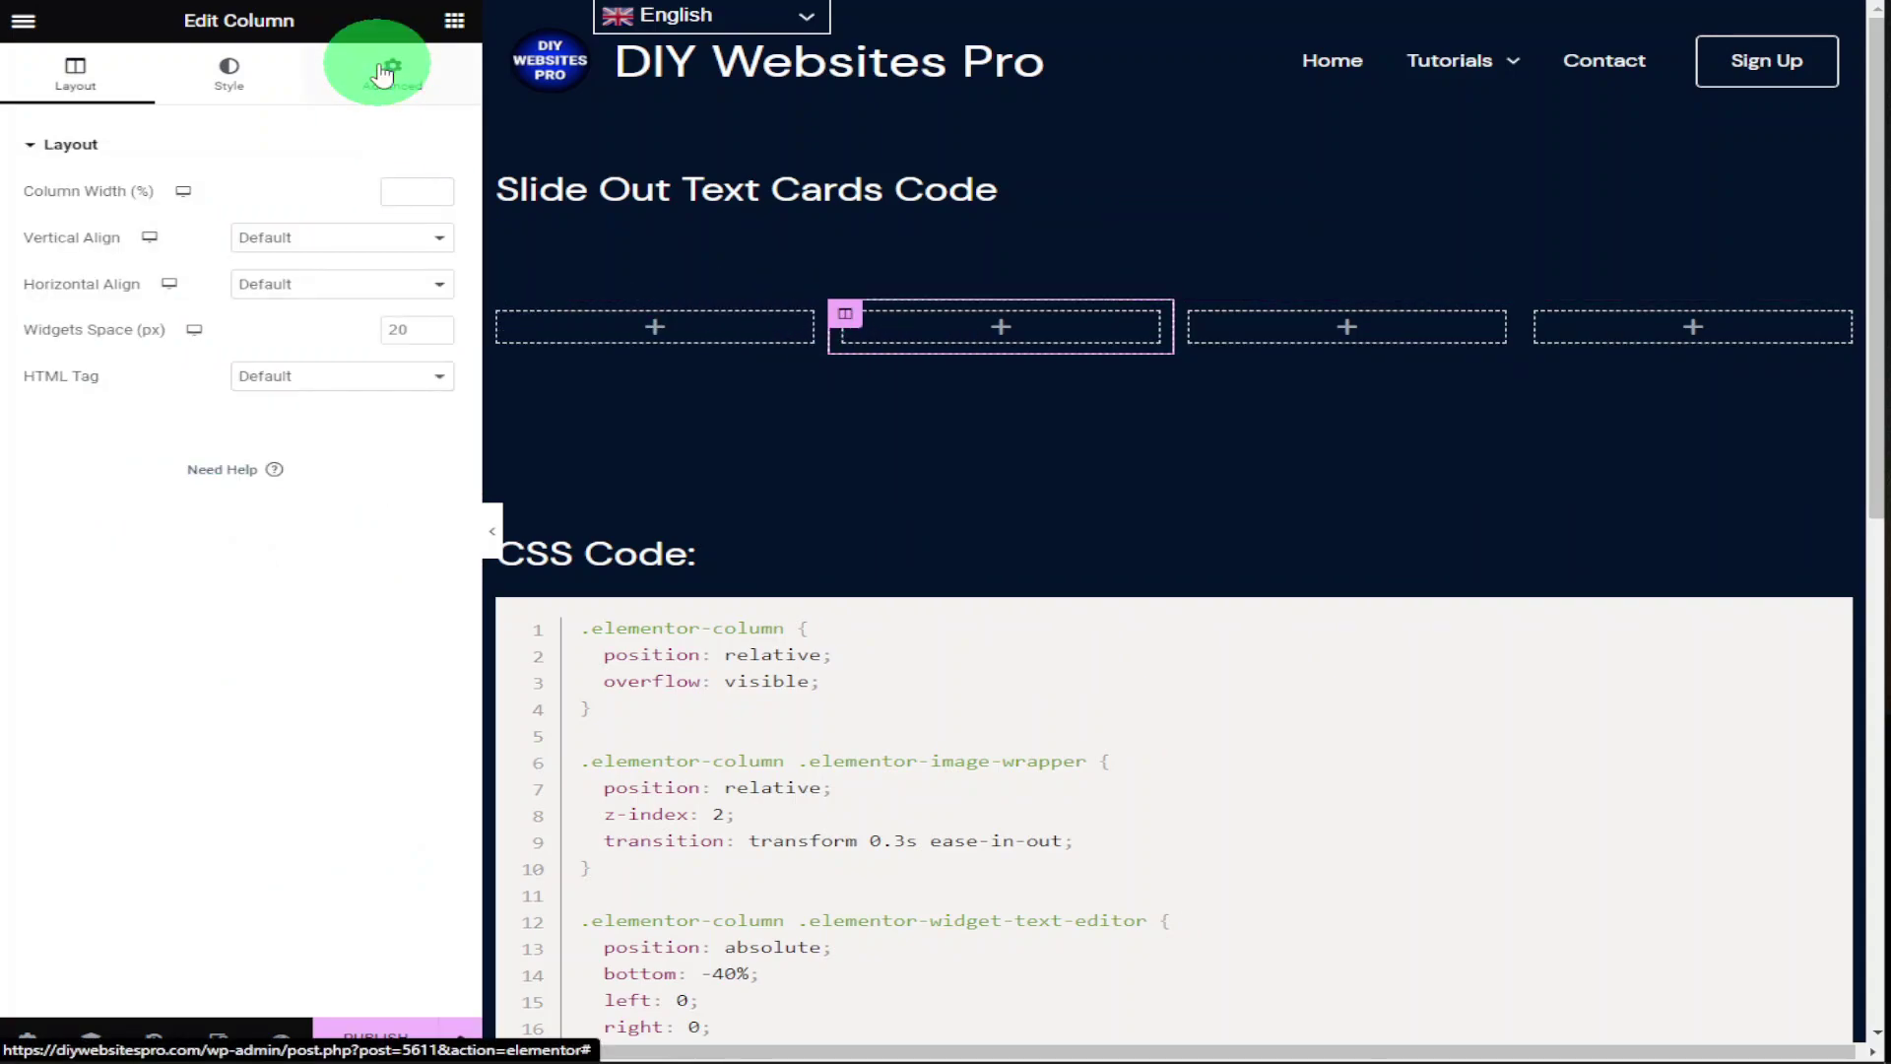
click(293, 645)
click(241, 471)
key(ctrl+v)
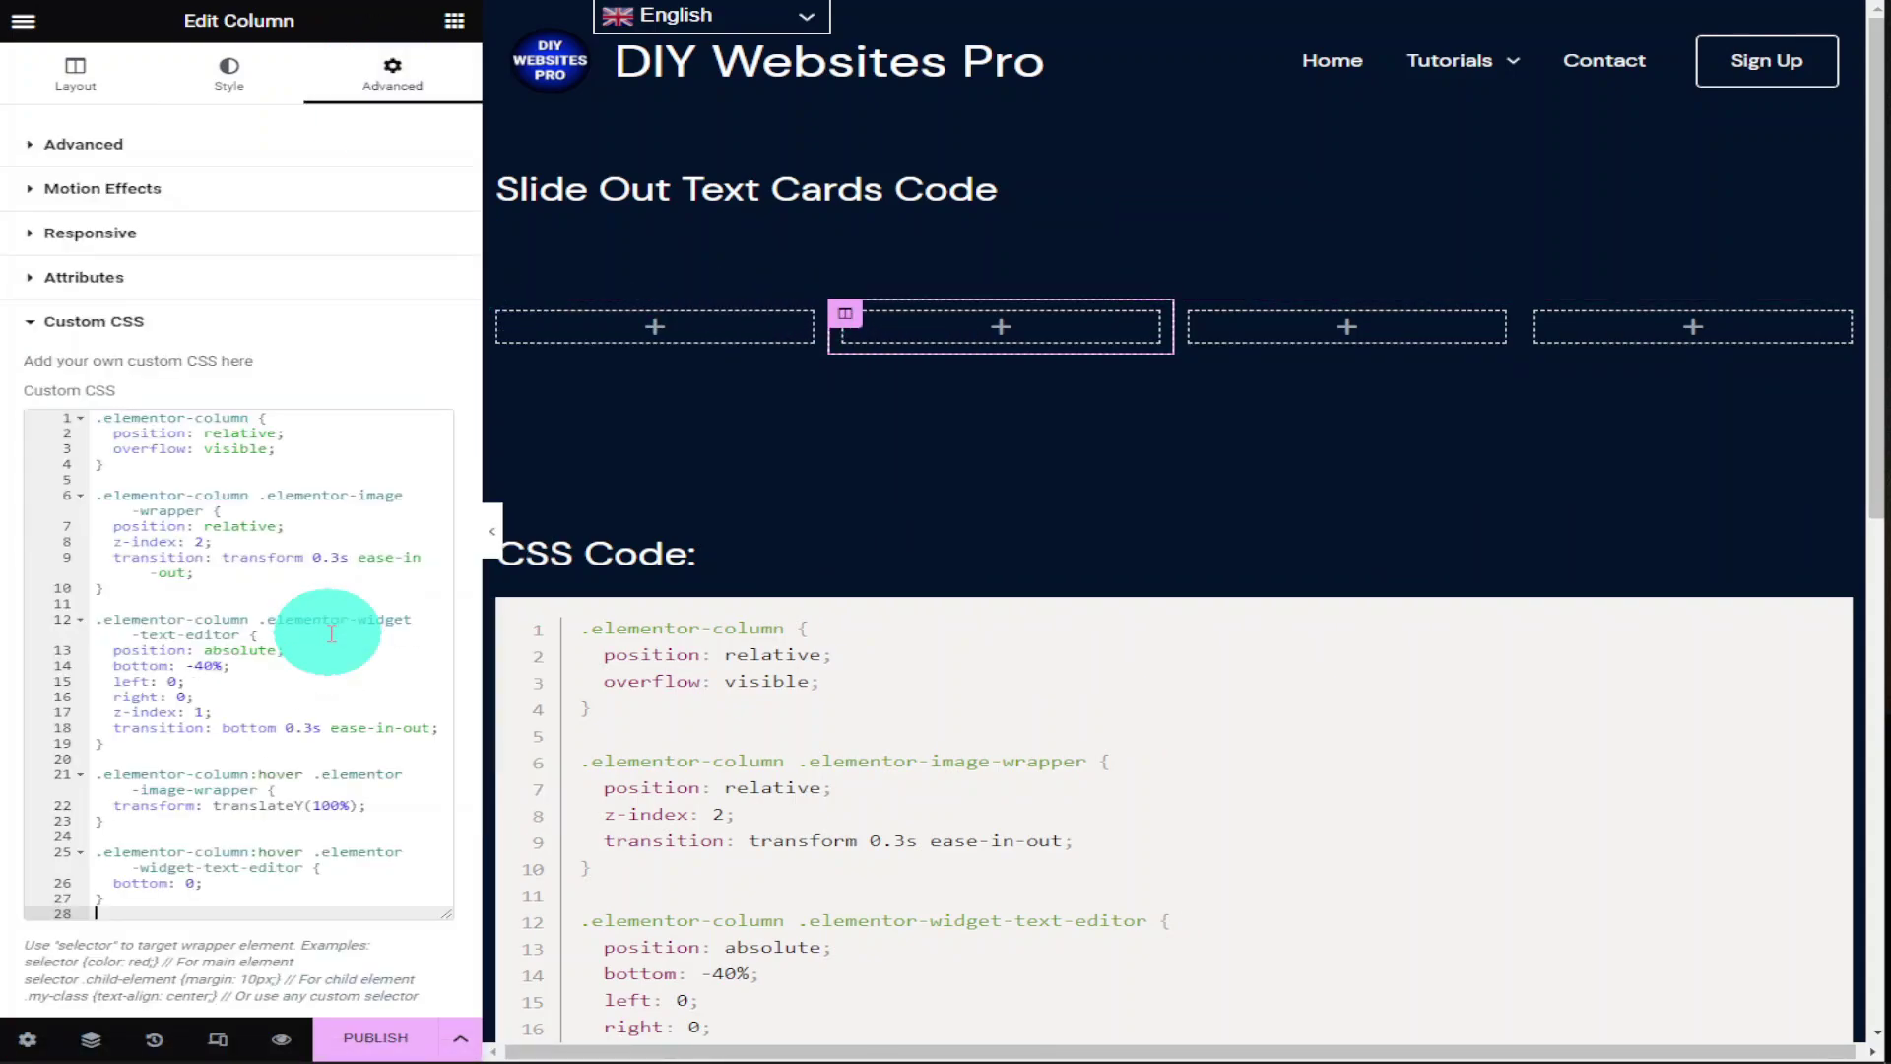
Paste the slide-out CSS into the third column's Custom CSS
click(1191, 313)
click(392, 71)
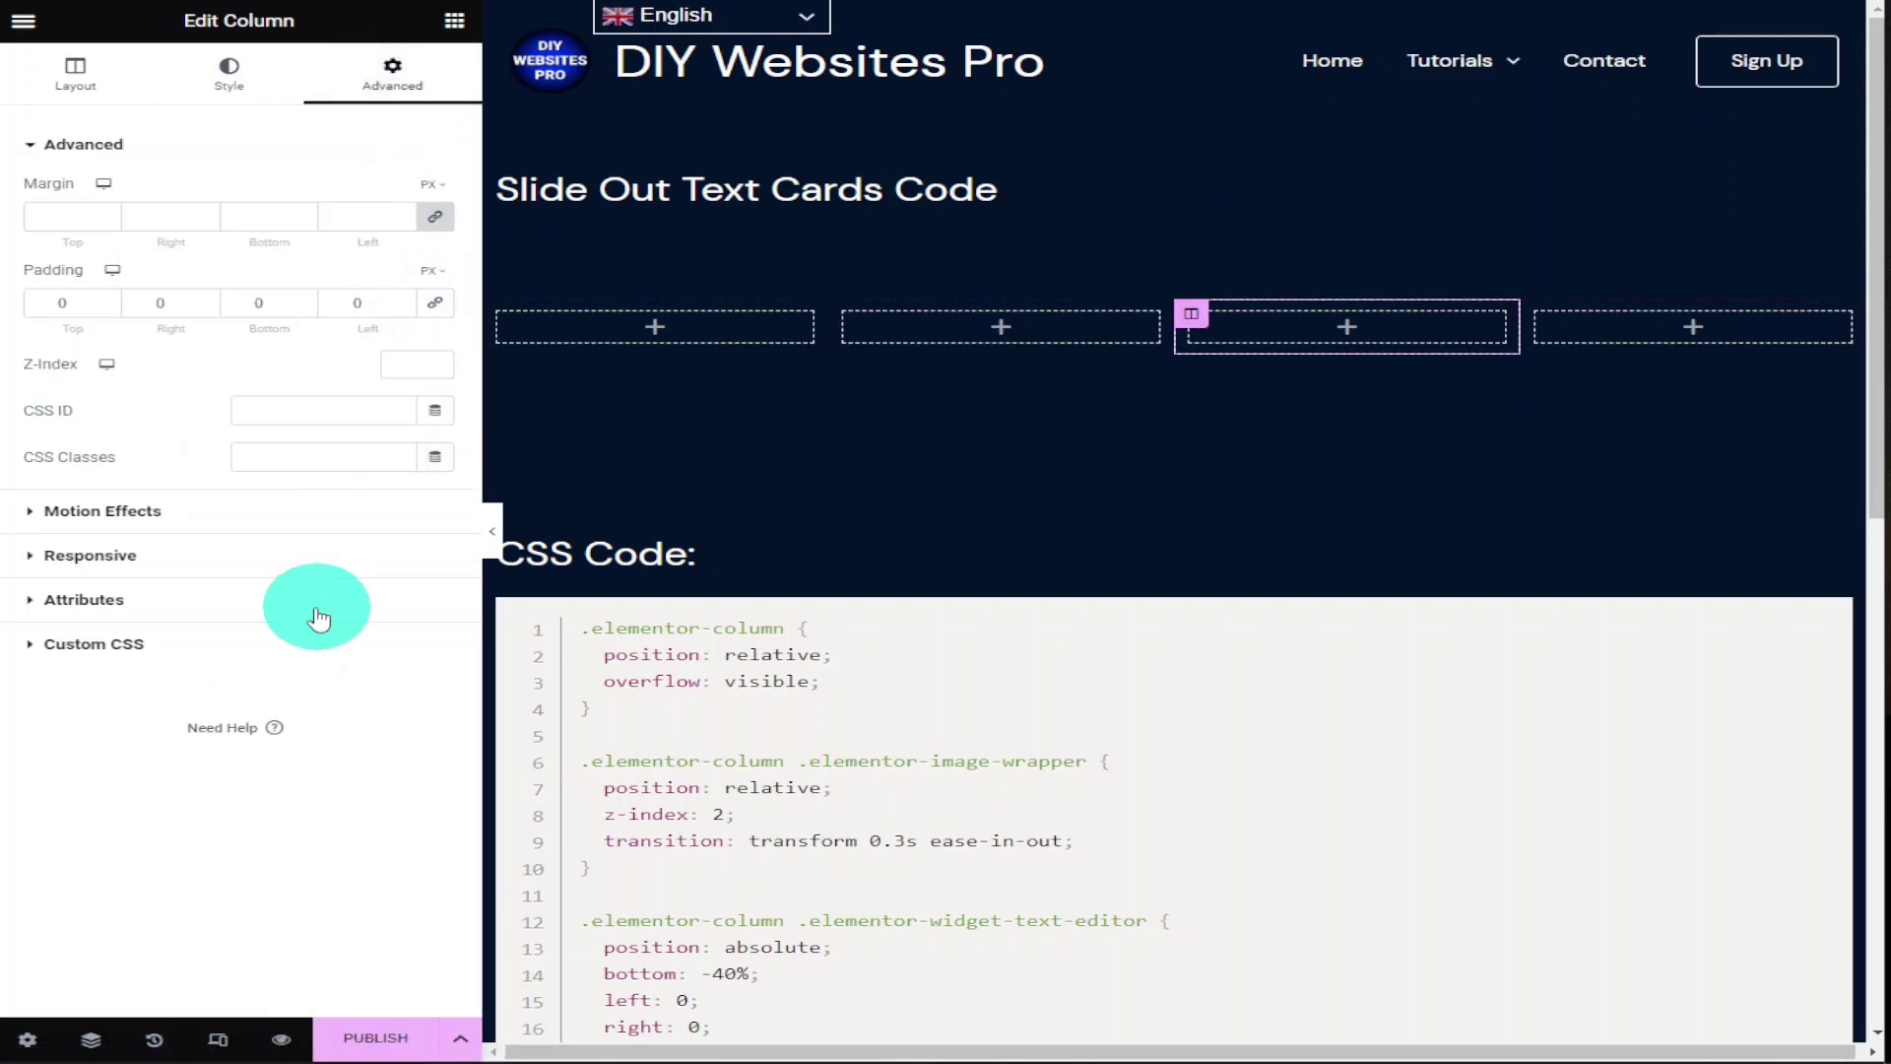
click(295, 640)
right_click(245, 426)
click(338, 603)
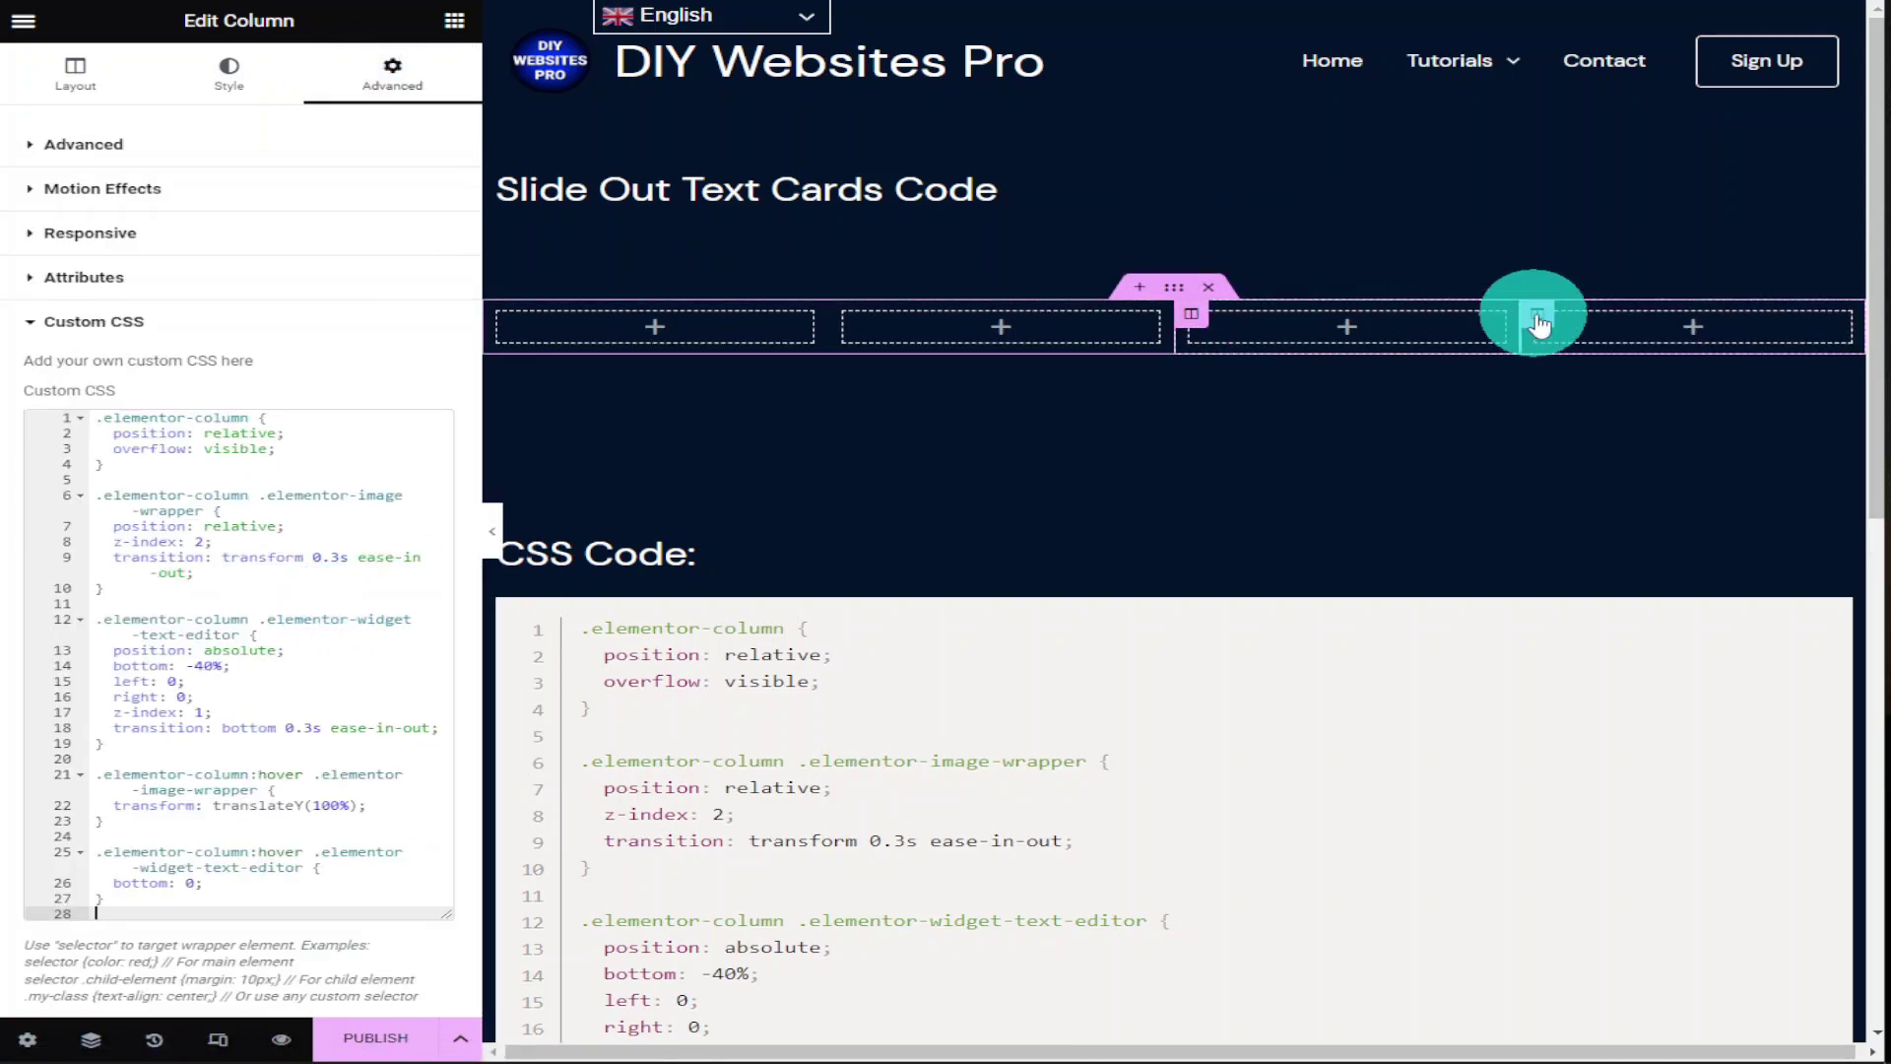
Paste the slide-out CSS into the fourth column's Custom CSS
click(1537, 313)
click(392, 71)
click(236, 643)
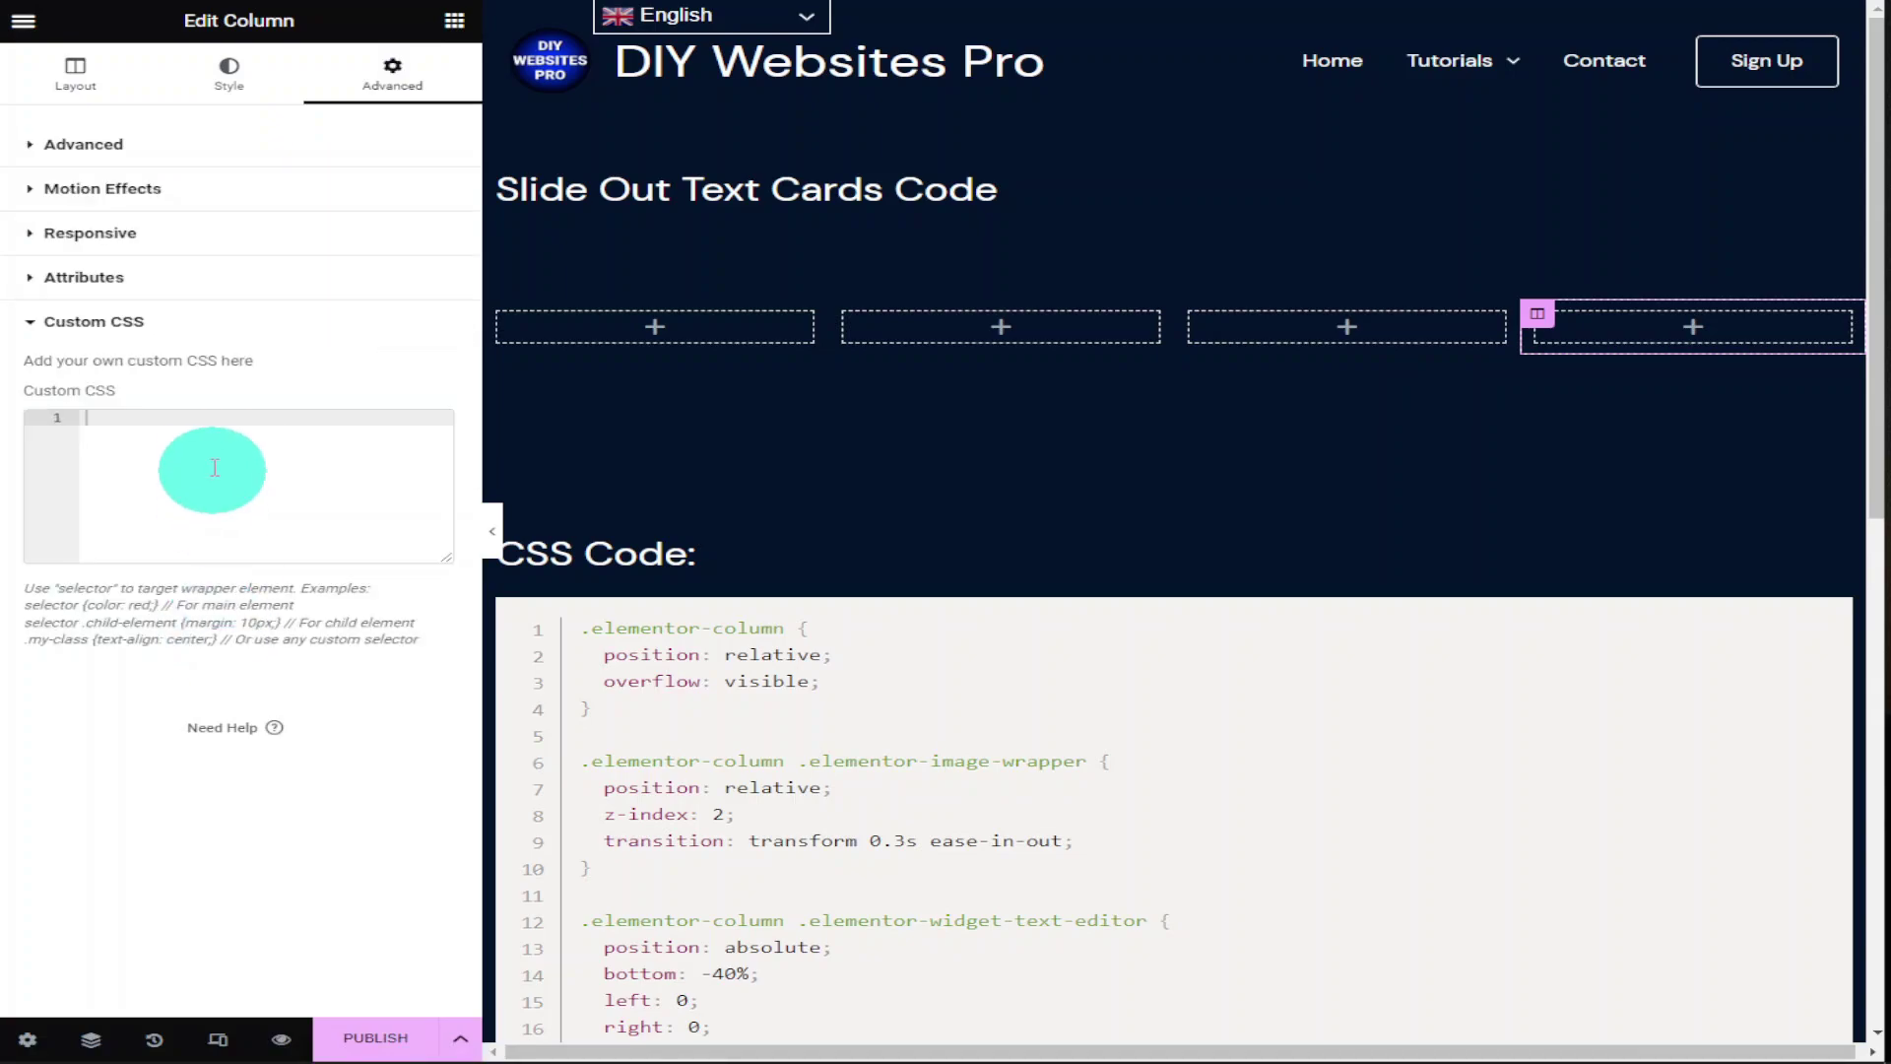
right_click(253, 458)
click(285, 624)
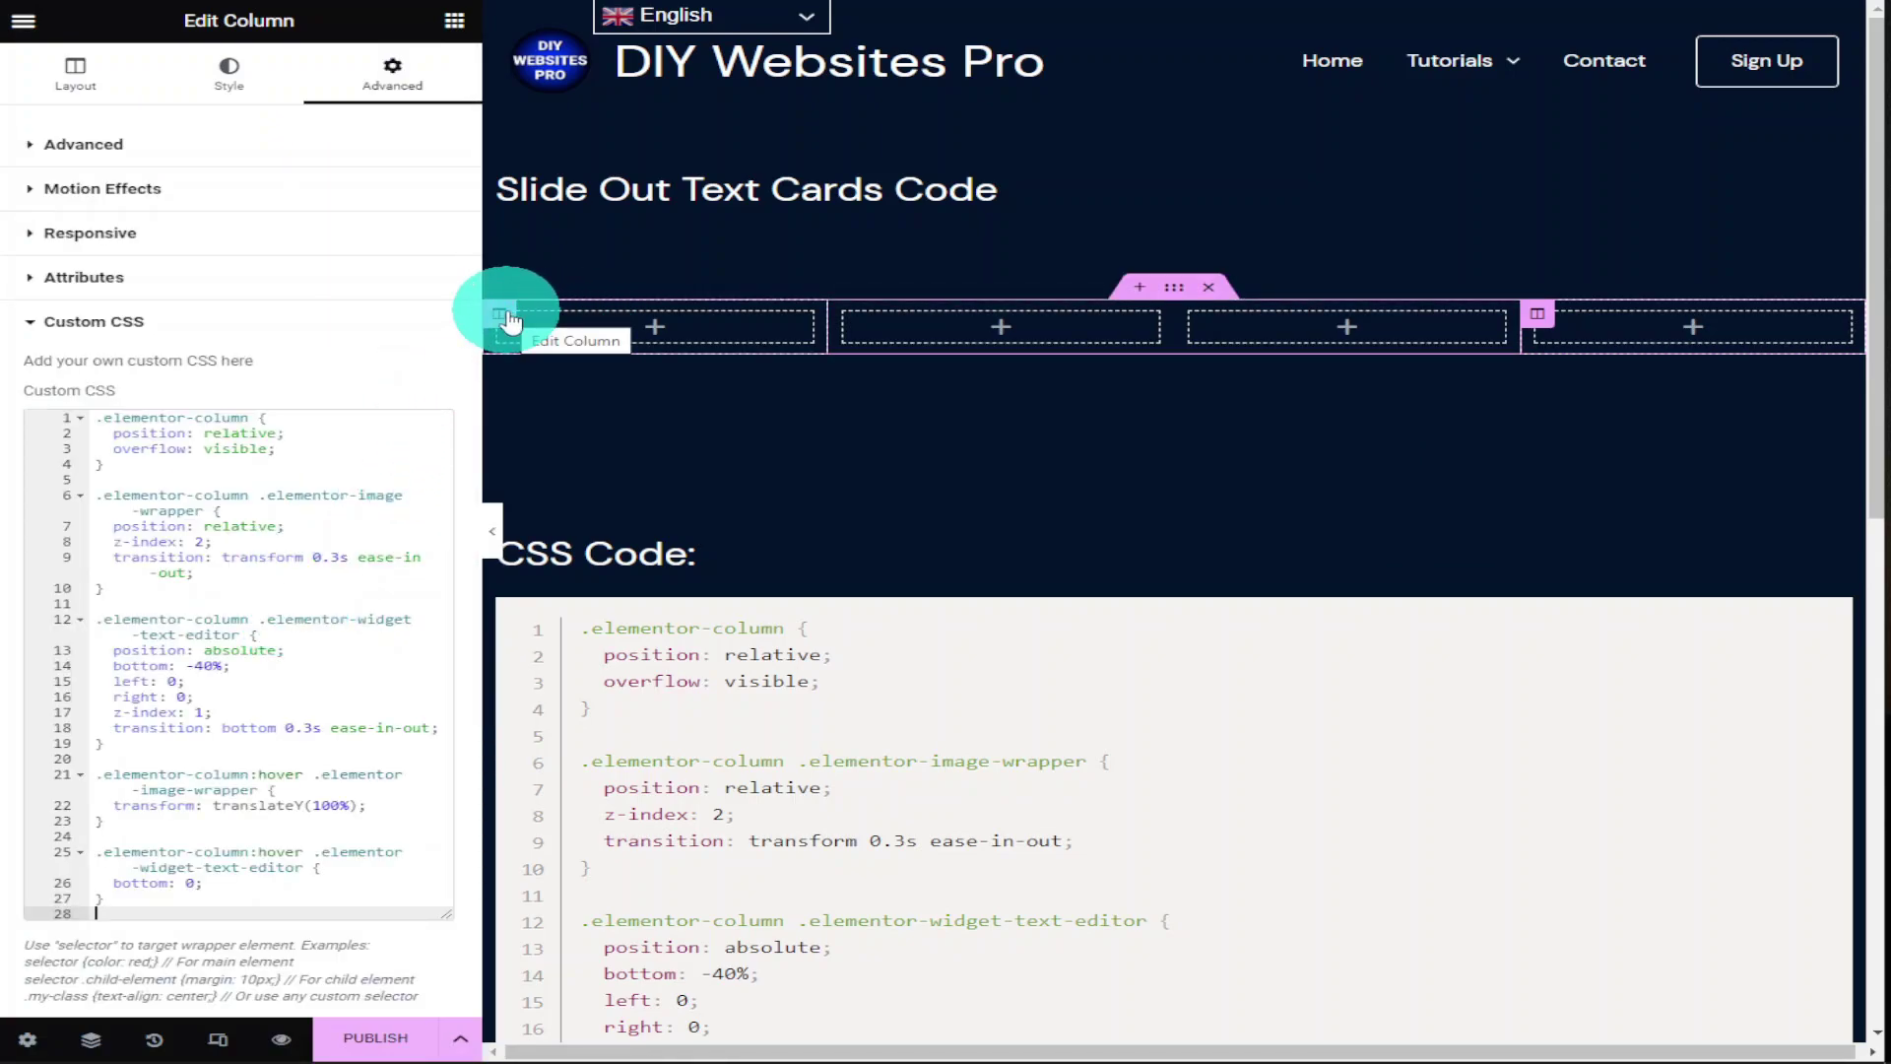
Drag an Image widget into each of the four columns, left to right
click(646, 326)
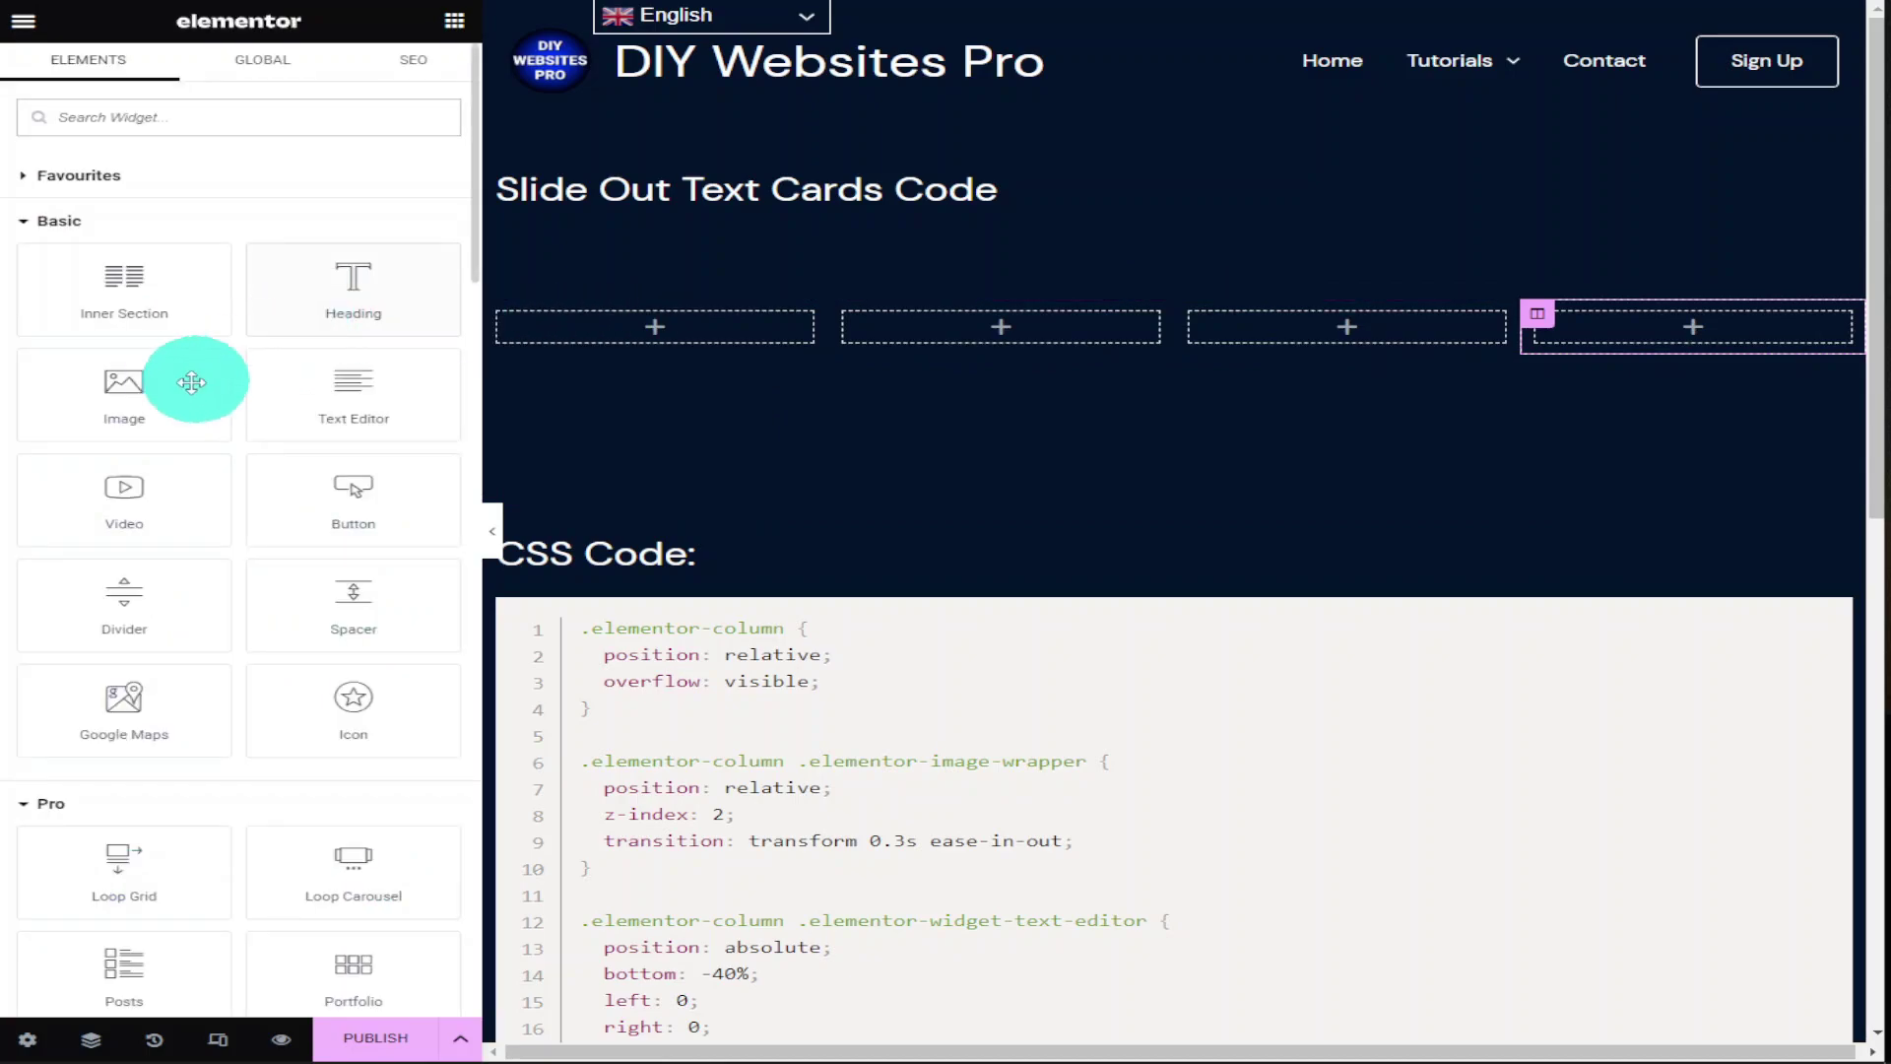
drag(191, 382, 595, 329)
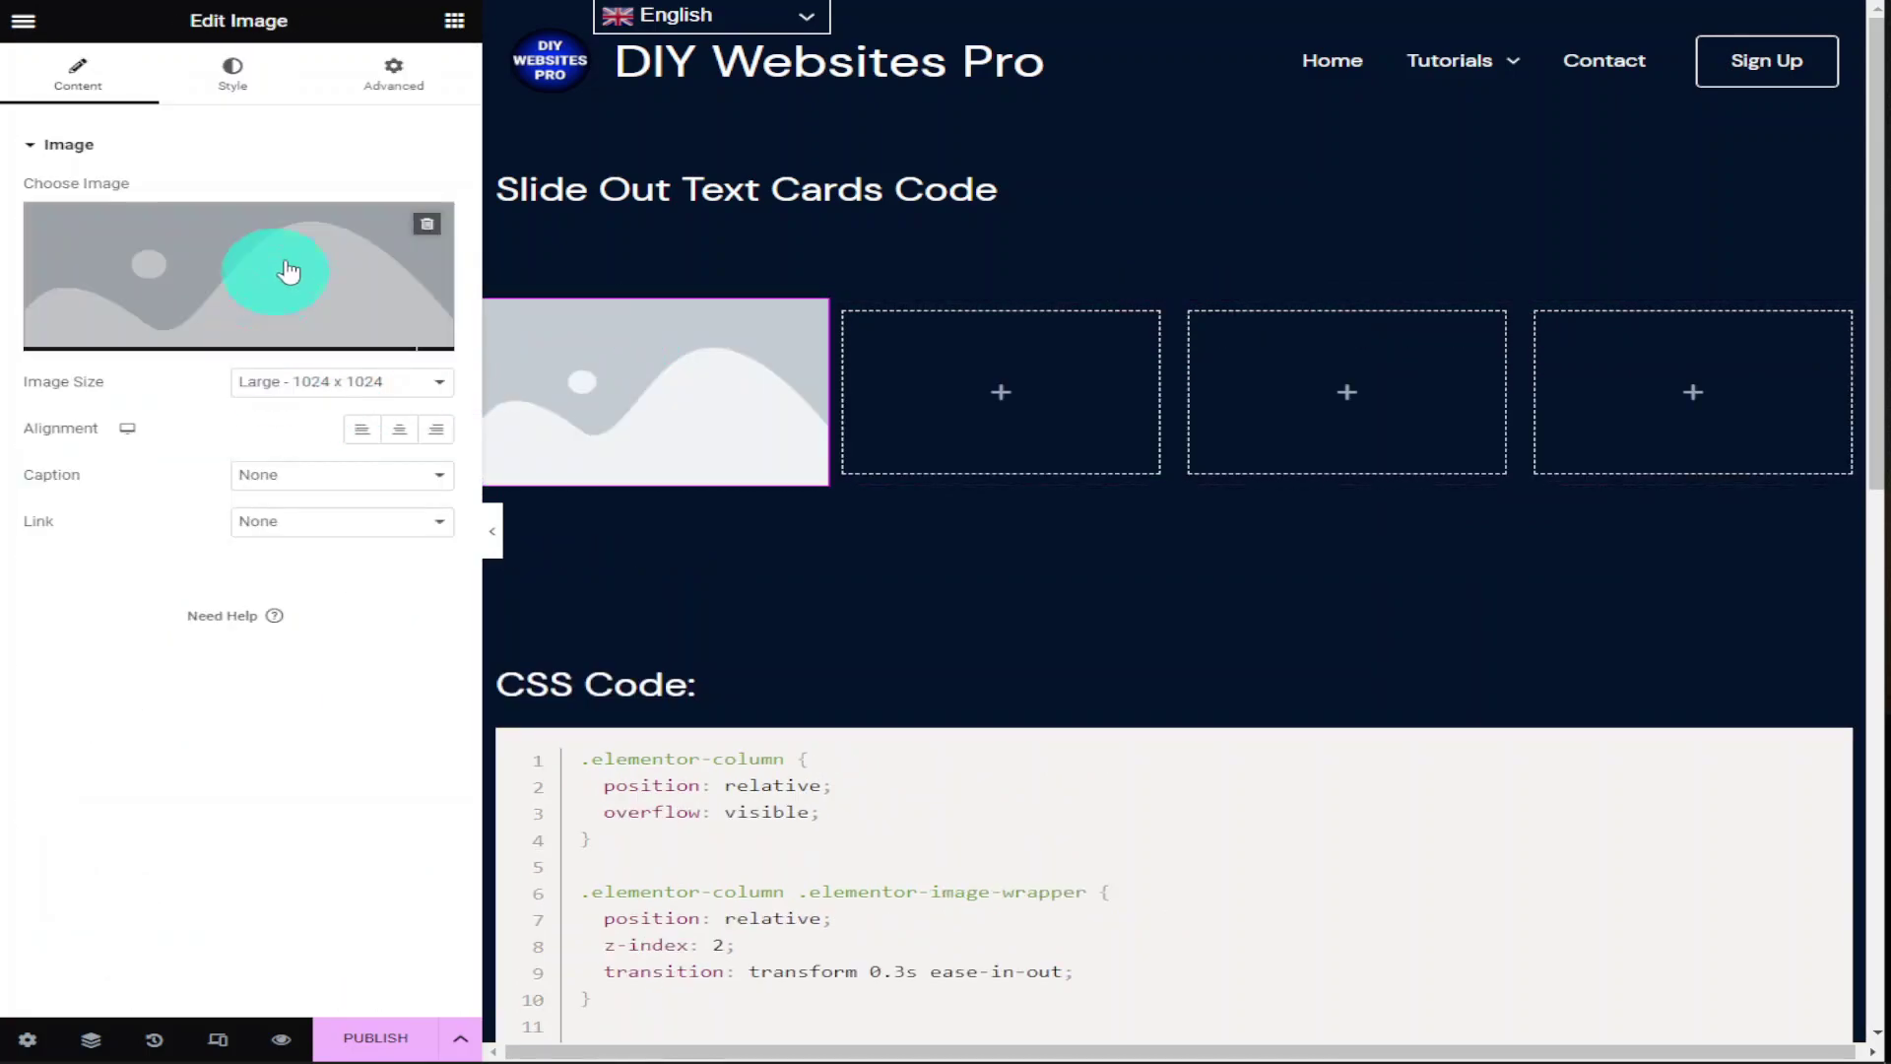
click(451, 21)
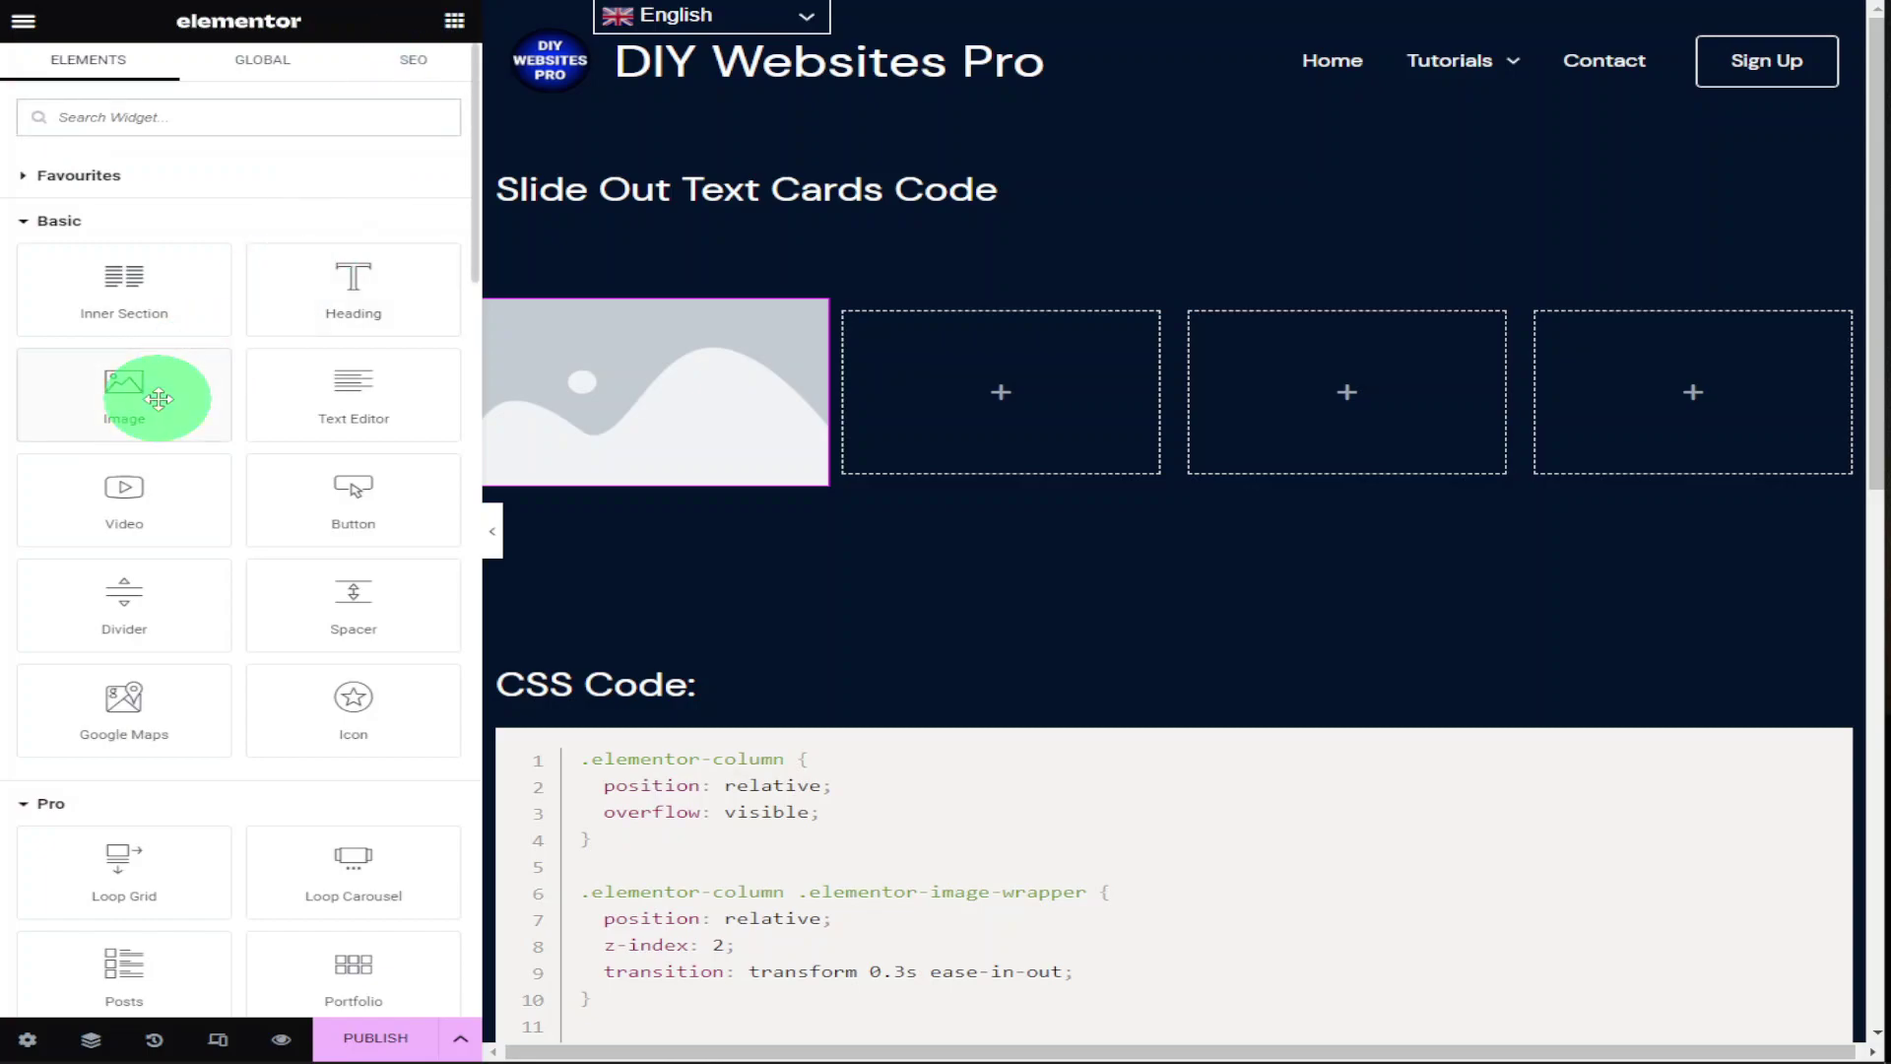
drag(159, 398, 958, 388)
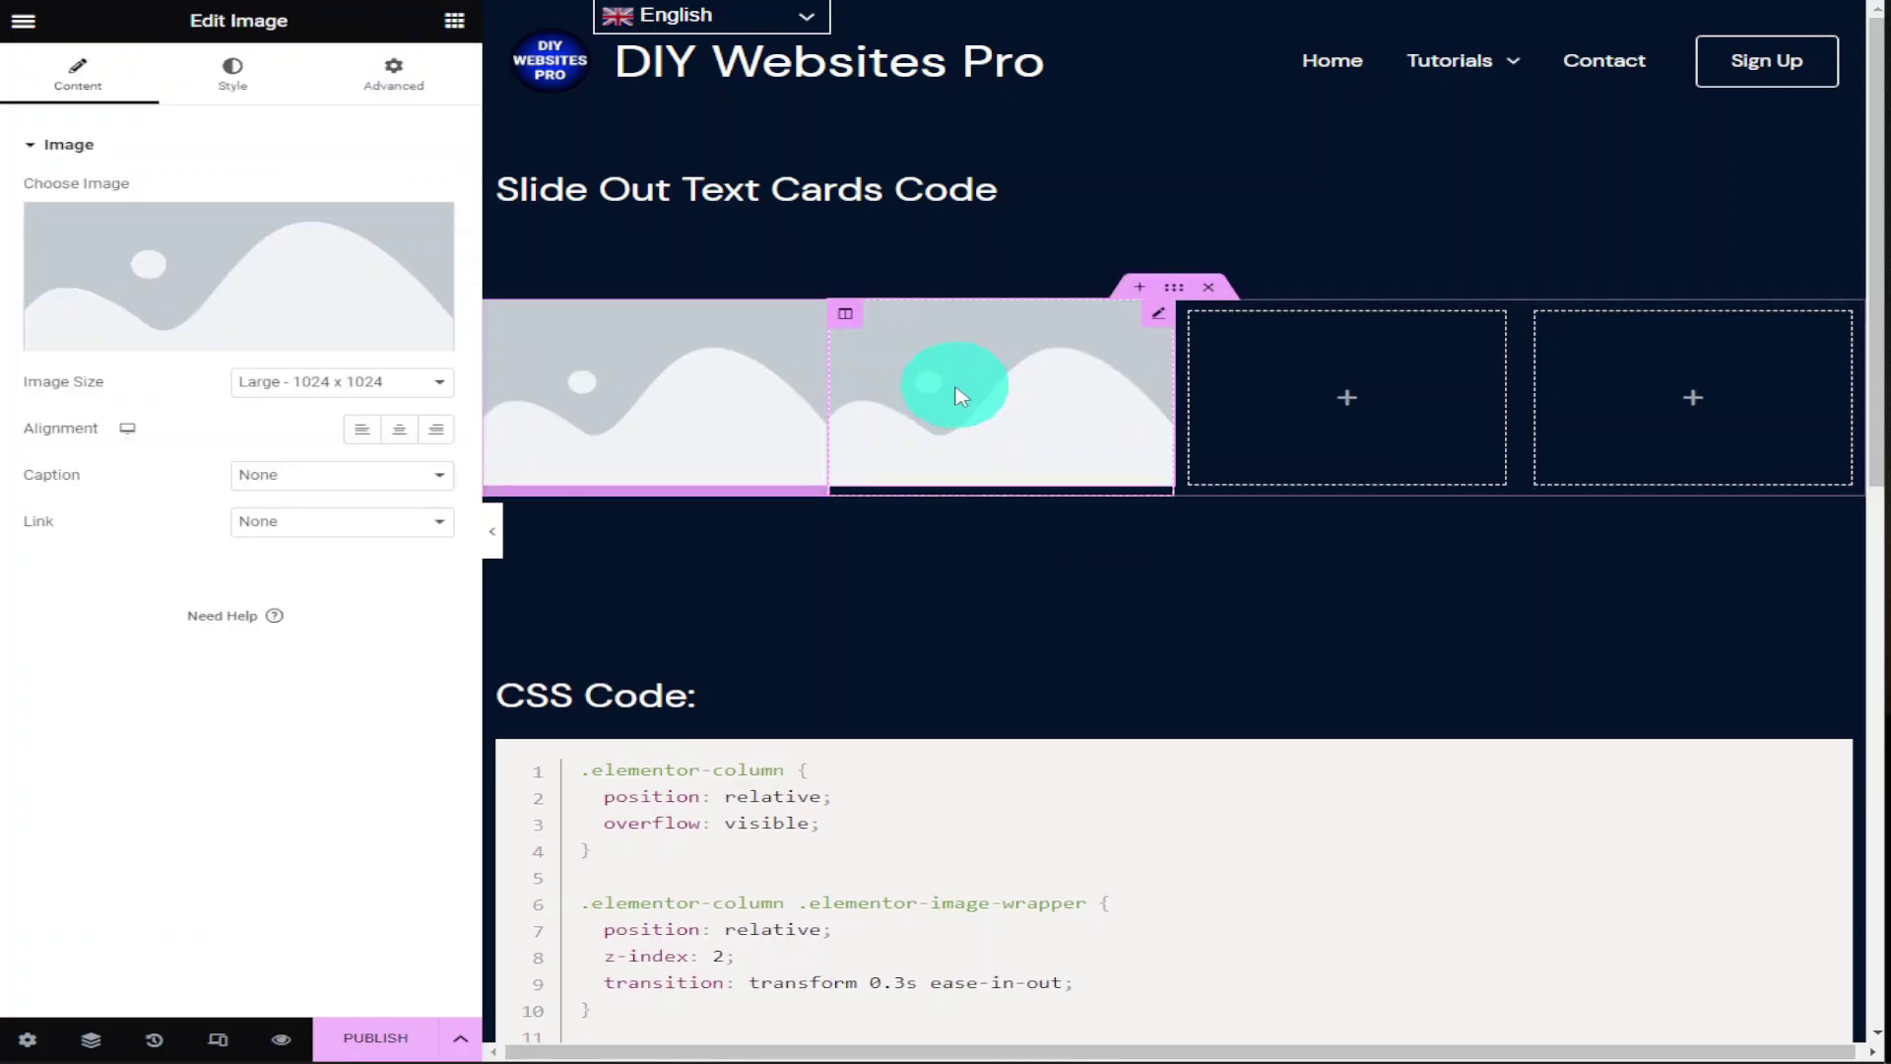
click(445, 25)
drag(110, 413, 1276, 393)
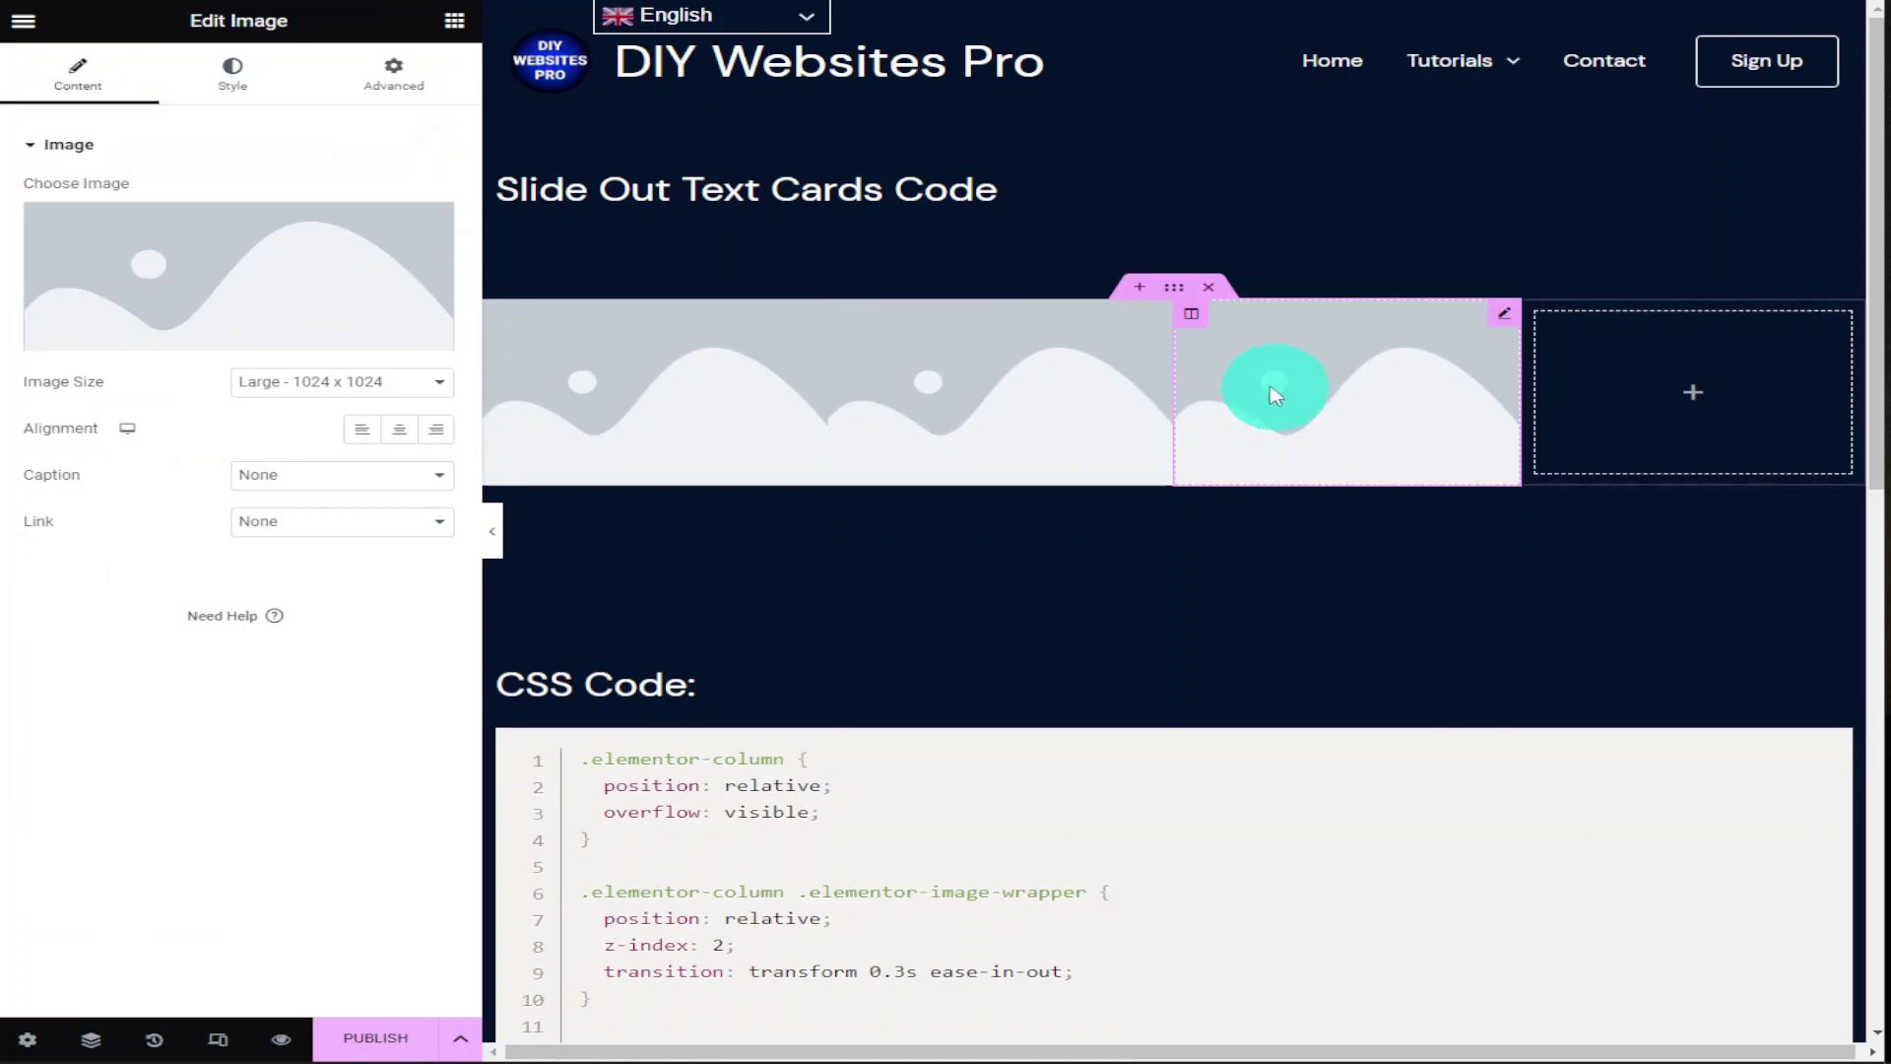
click(452, 35)
drag(148, 393, 1566, 381)
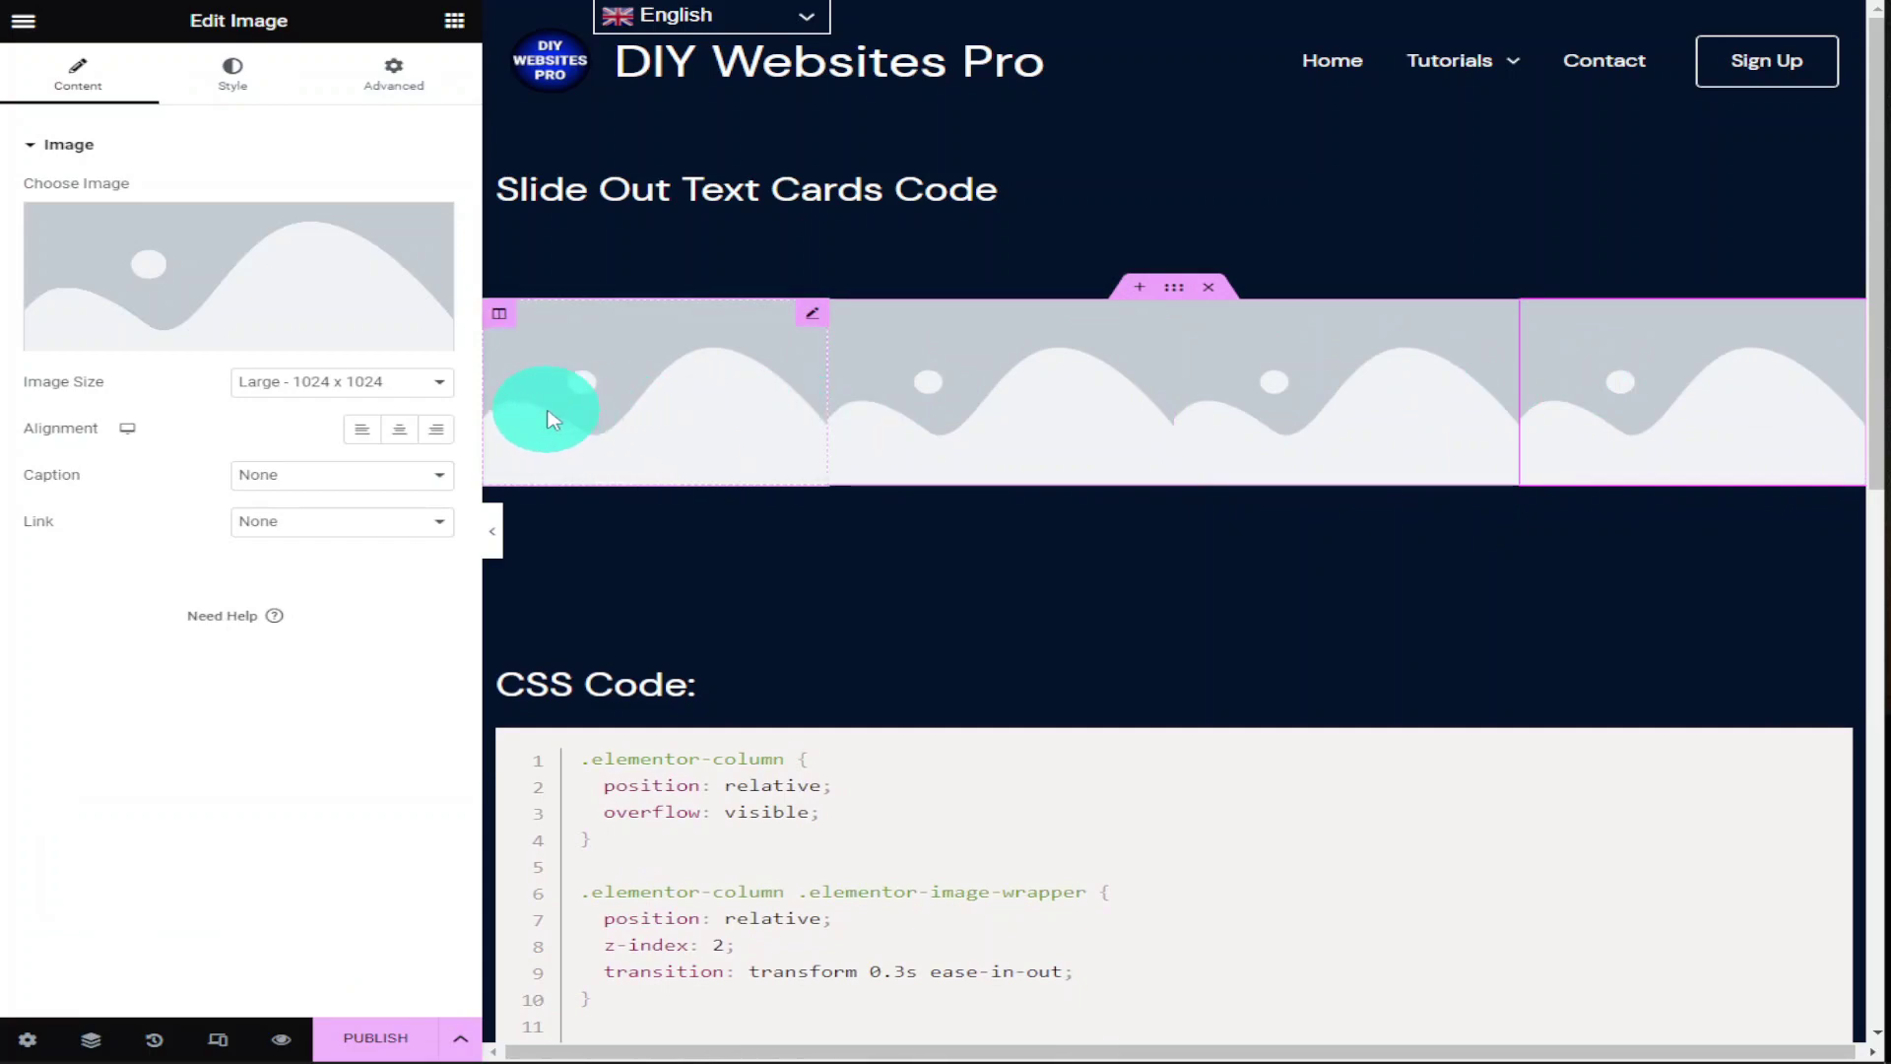
Set the fourth image to Glass Text Effect and the third to Add An Image Behind Heading
mouse_move(229, 349)
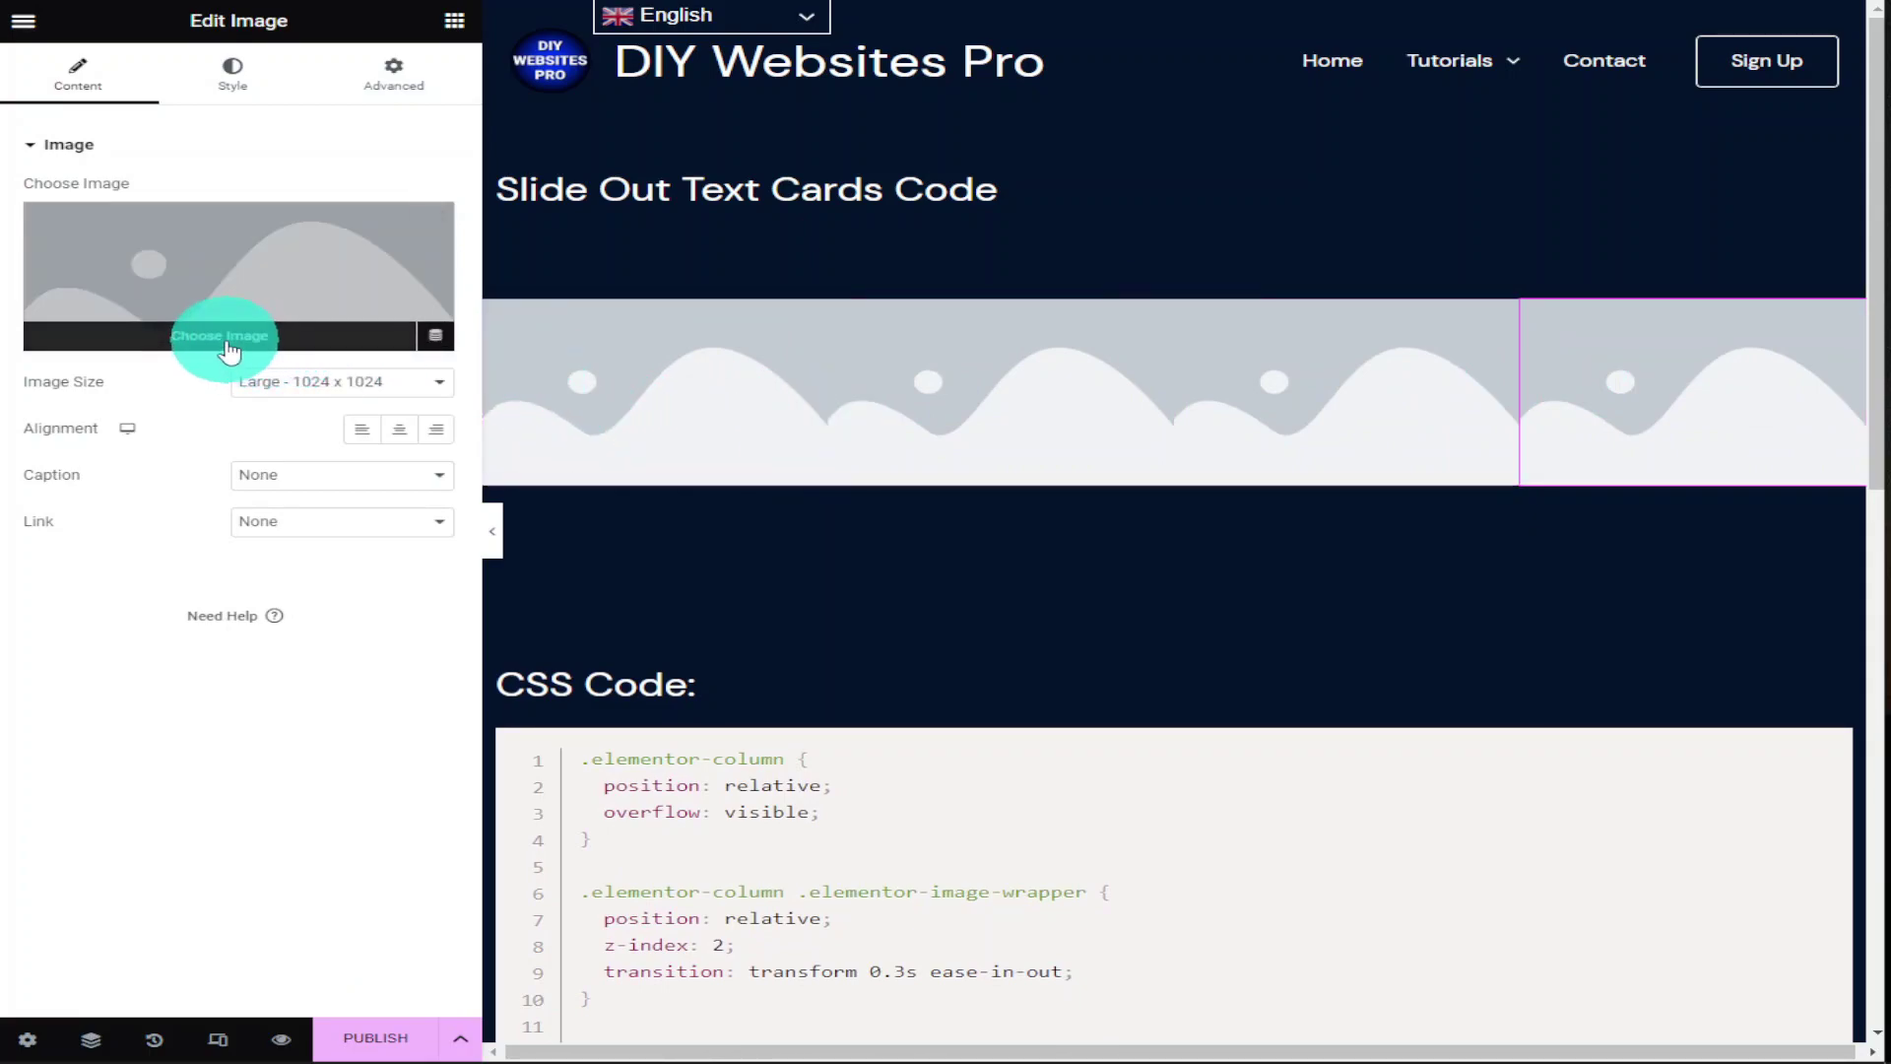
click(229, 349)
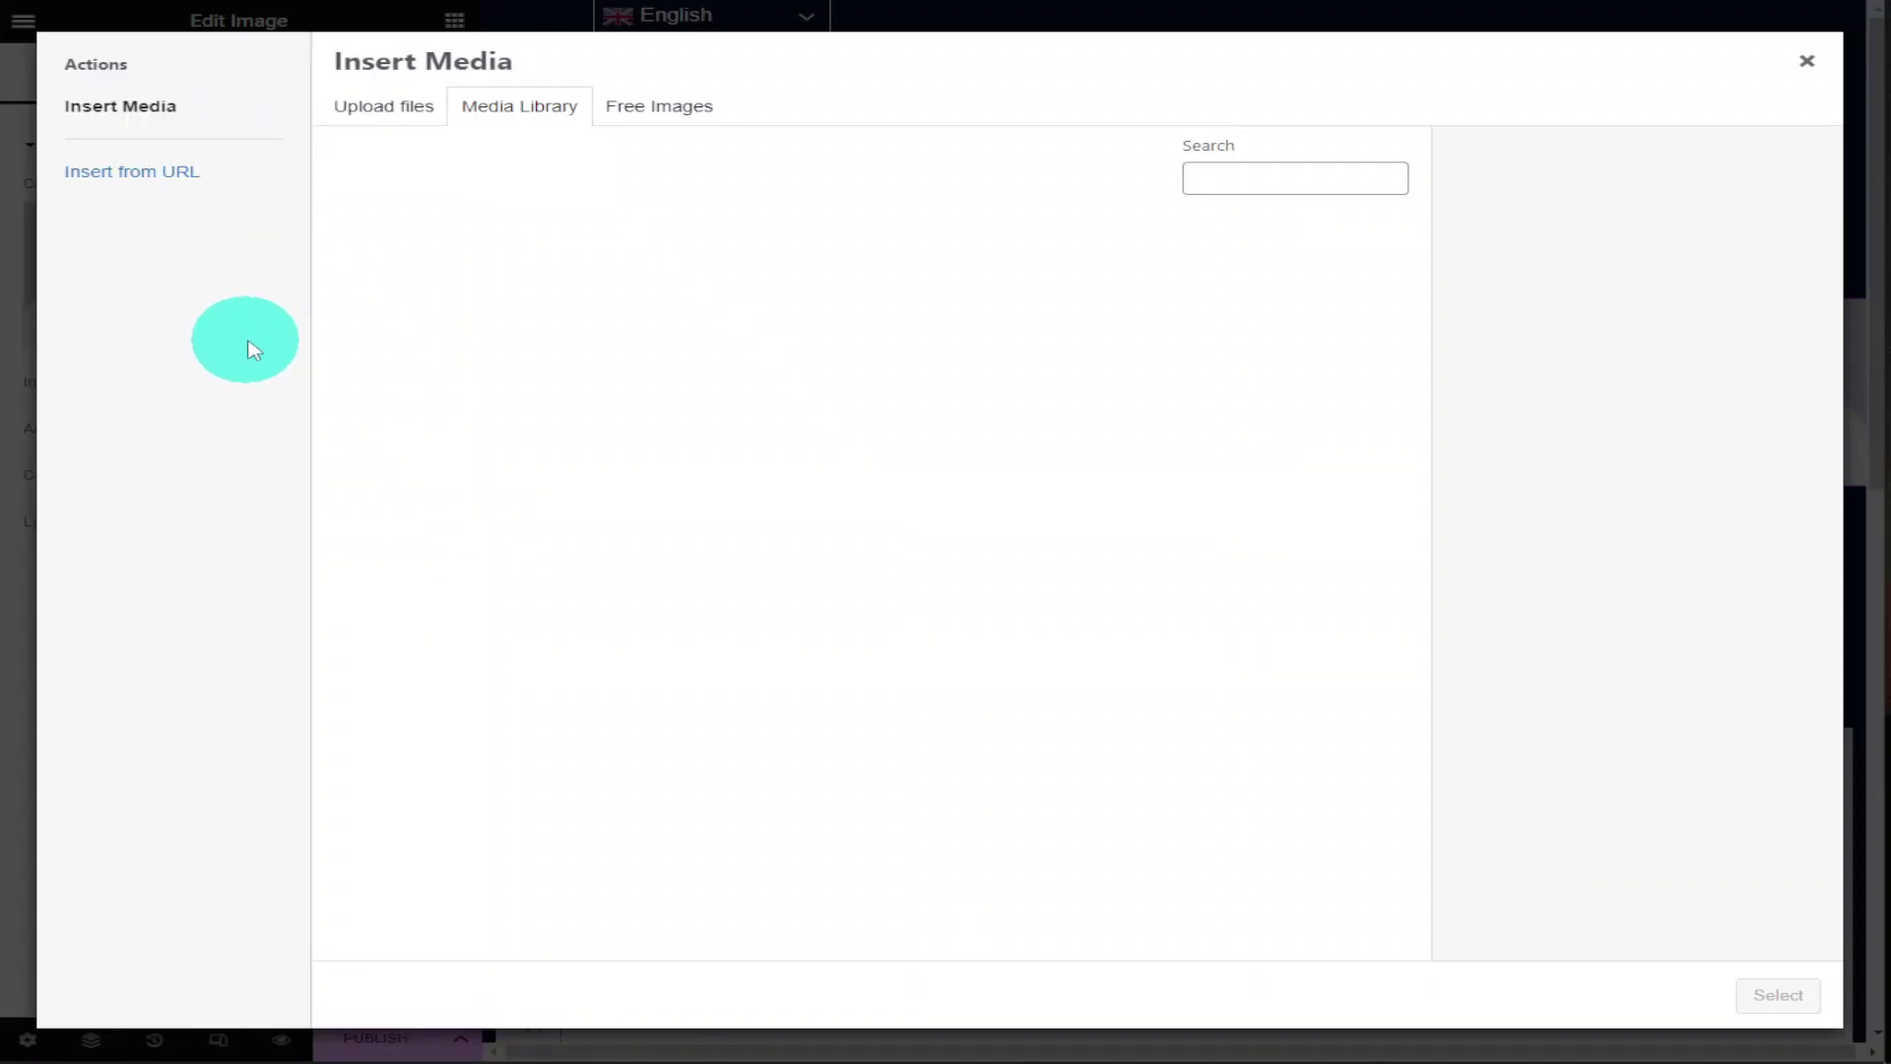
click(443, 344)
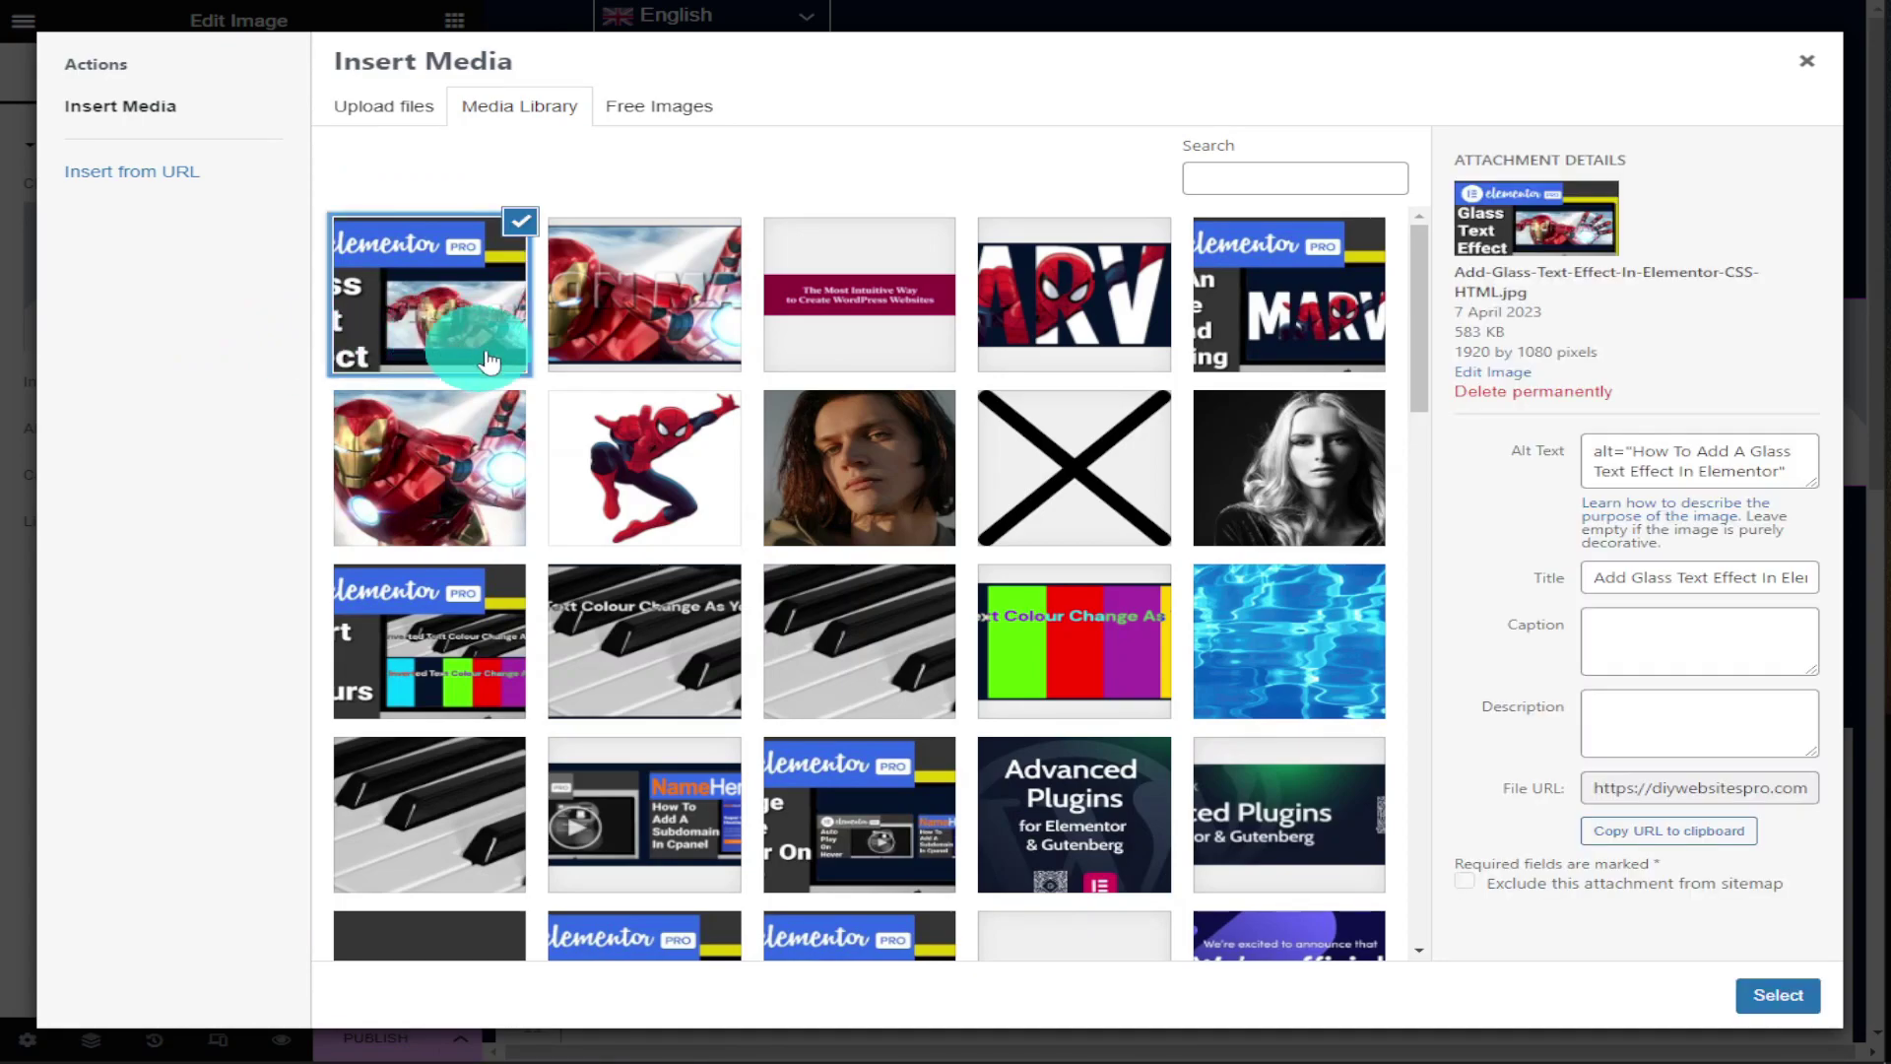
click(1773, 991)
click(1300, 391)
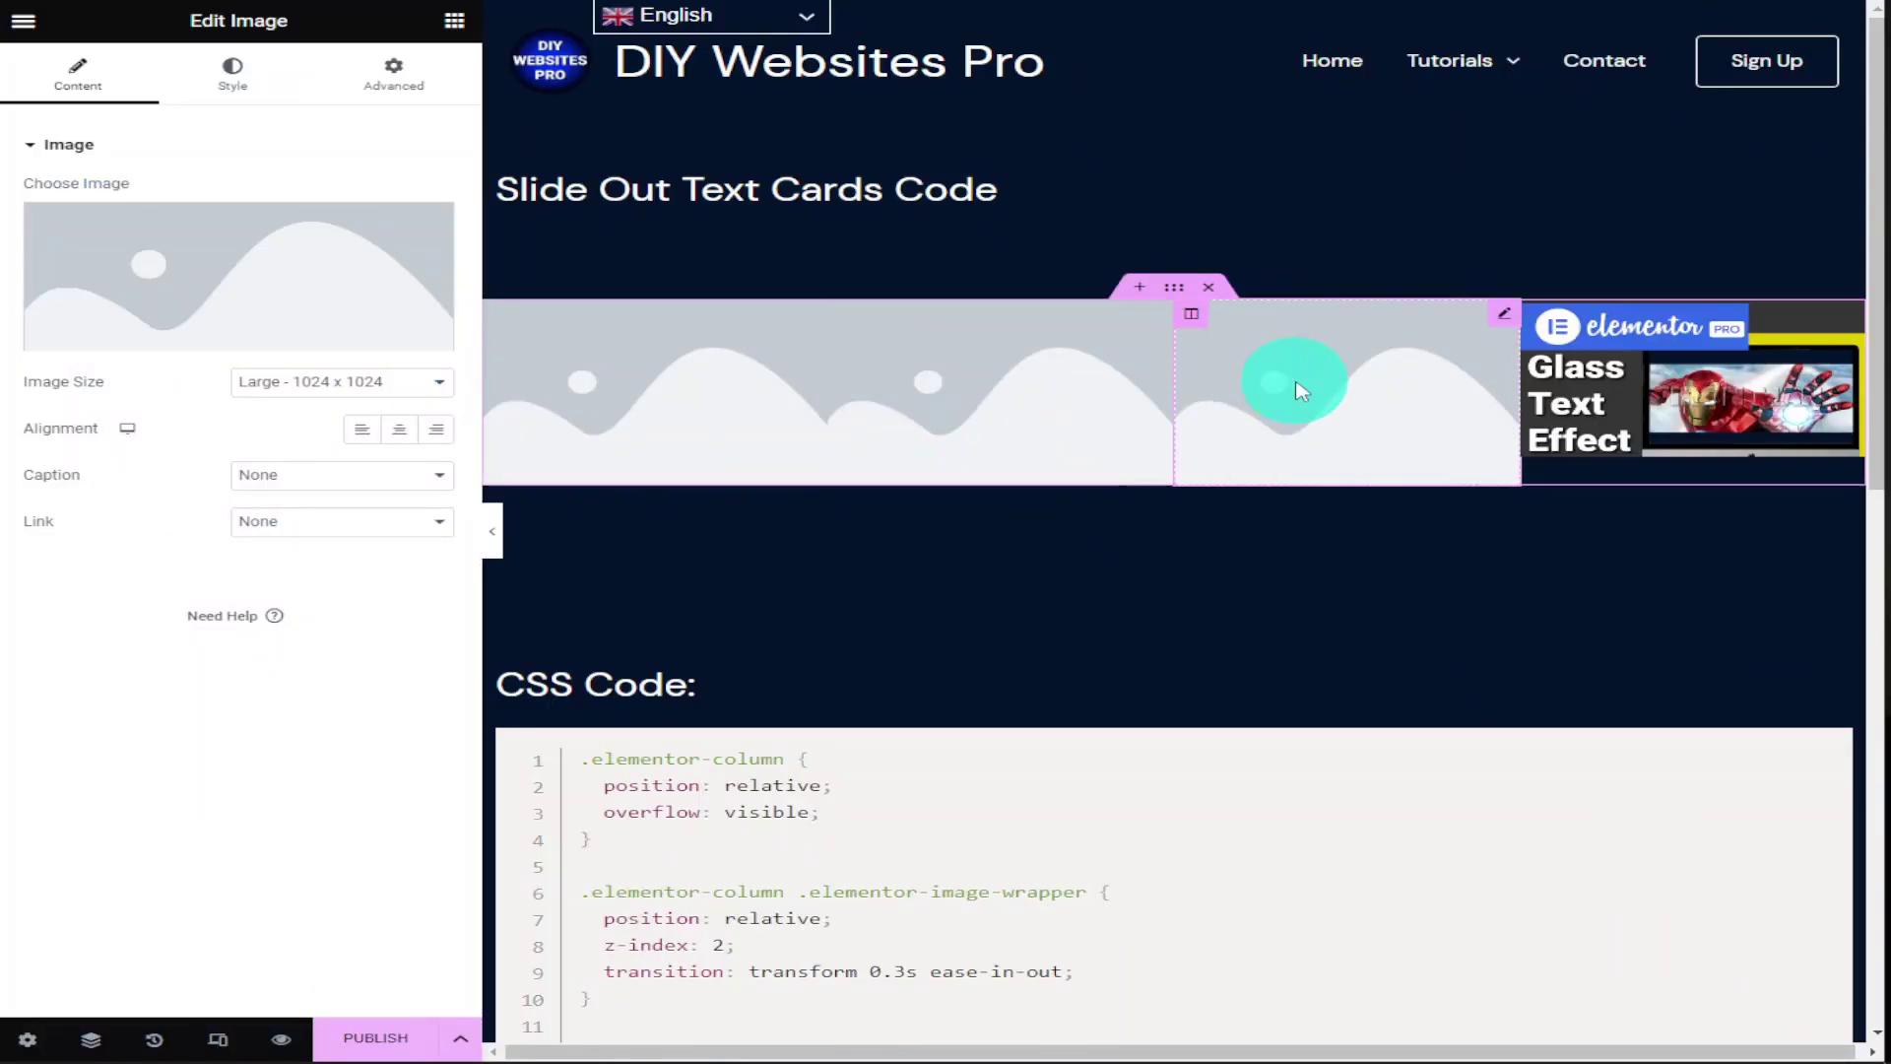
click(262, 338)
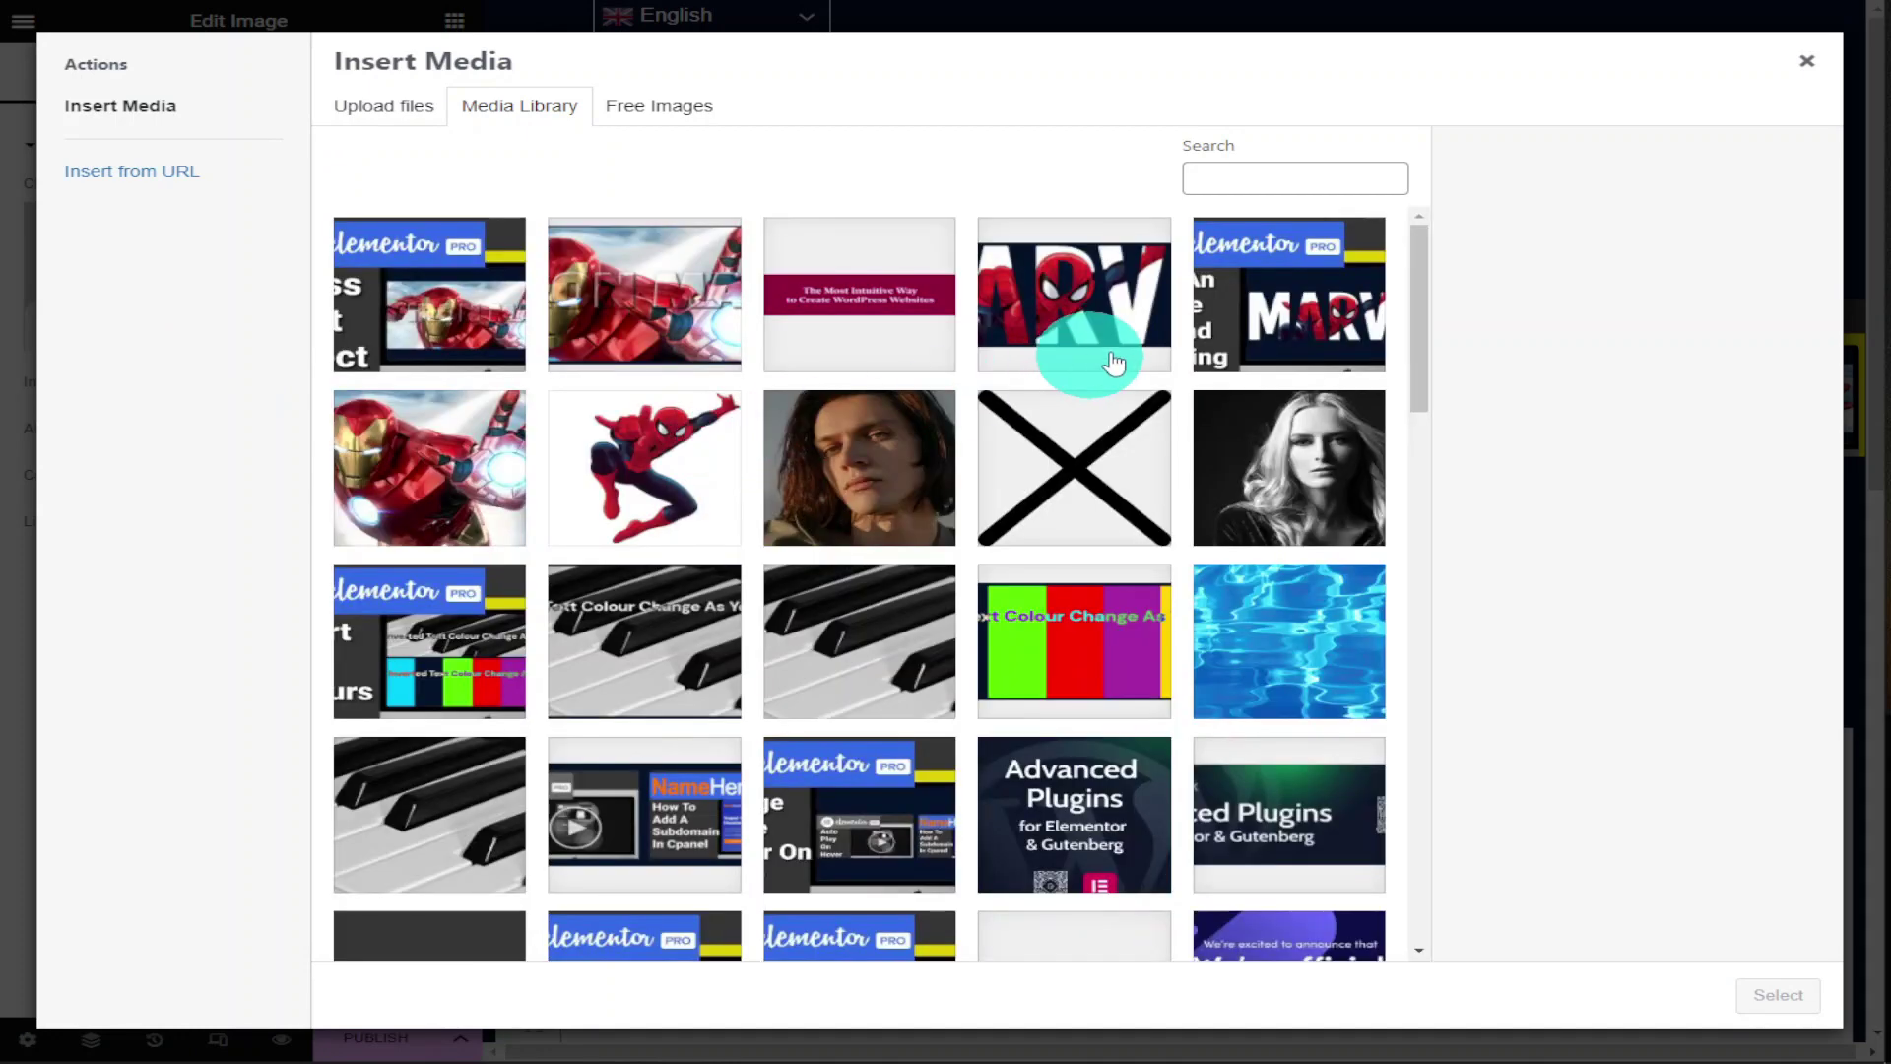
click(1291, 325)
click(1773, 991)
Set the second image to Invert Text colours and the first to Change Image Colour On Hover
click(866, 399)
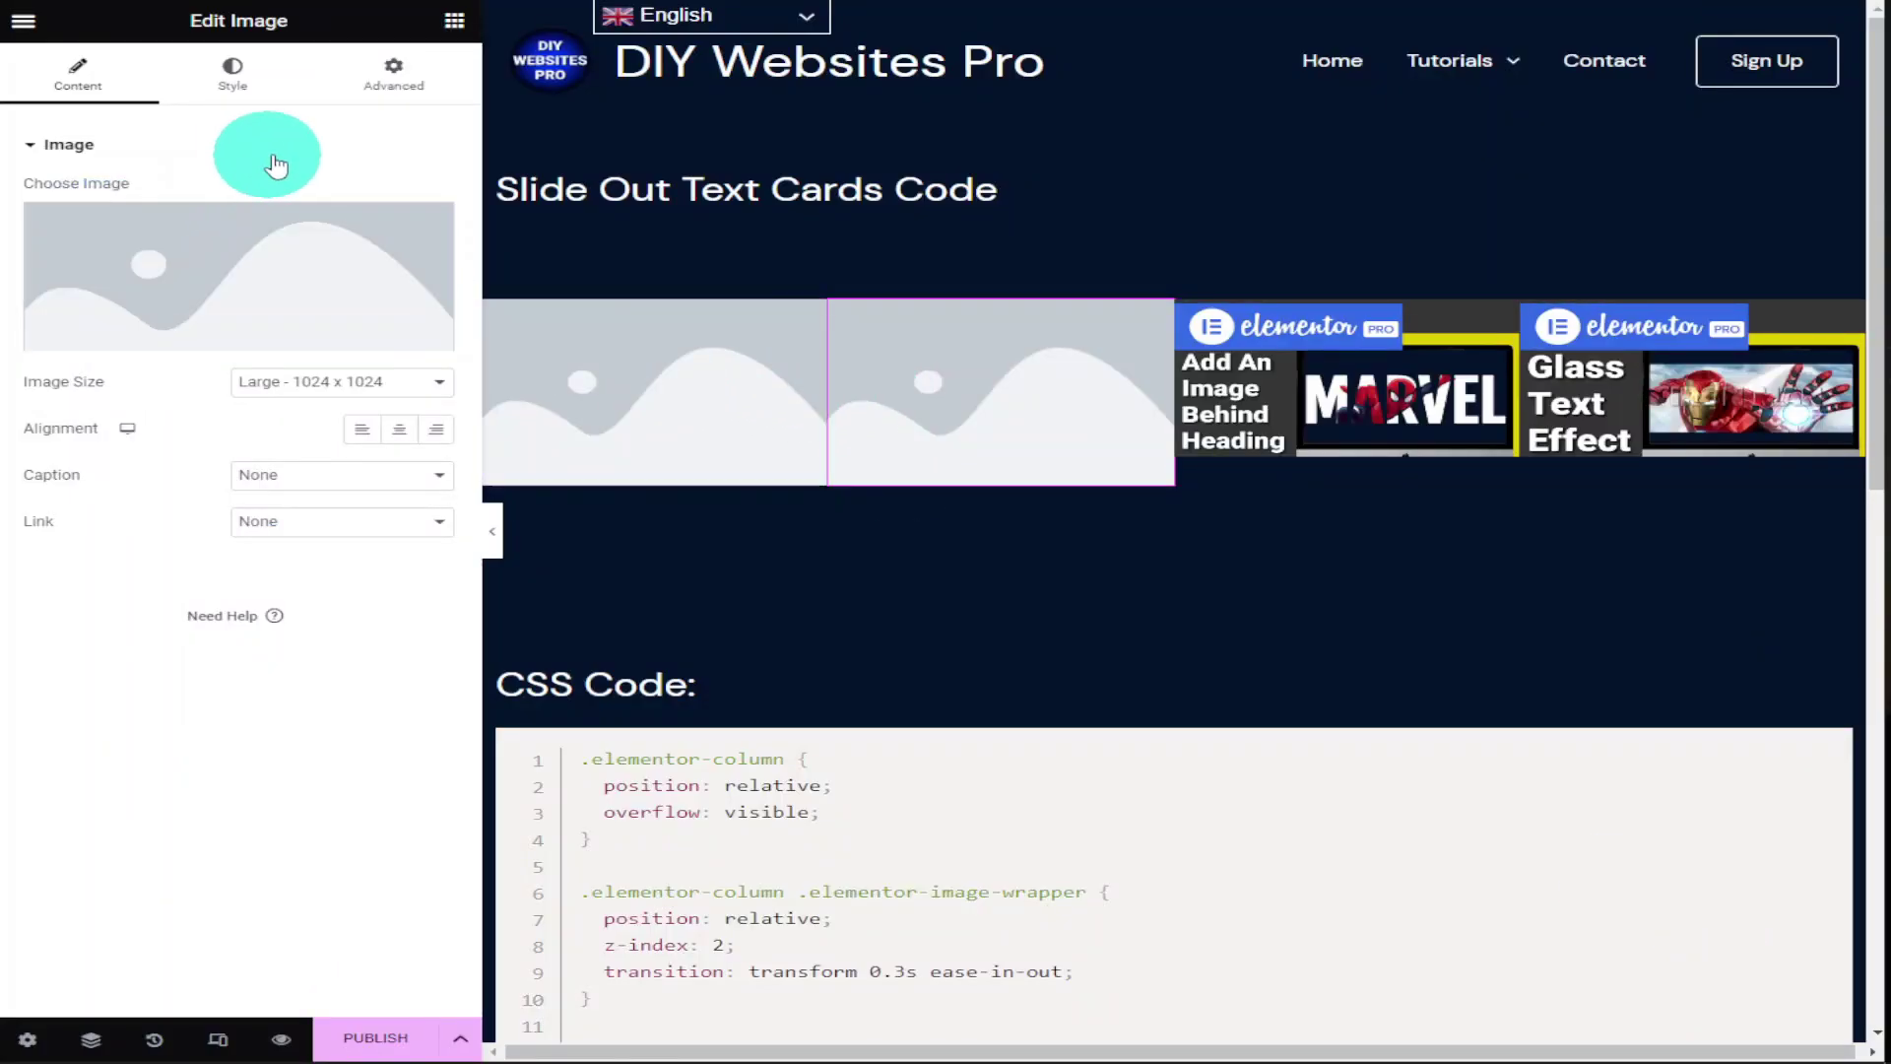
click(222, 335)
click(502, 636)
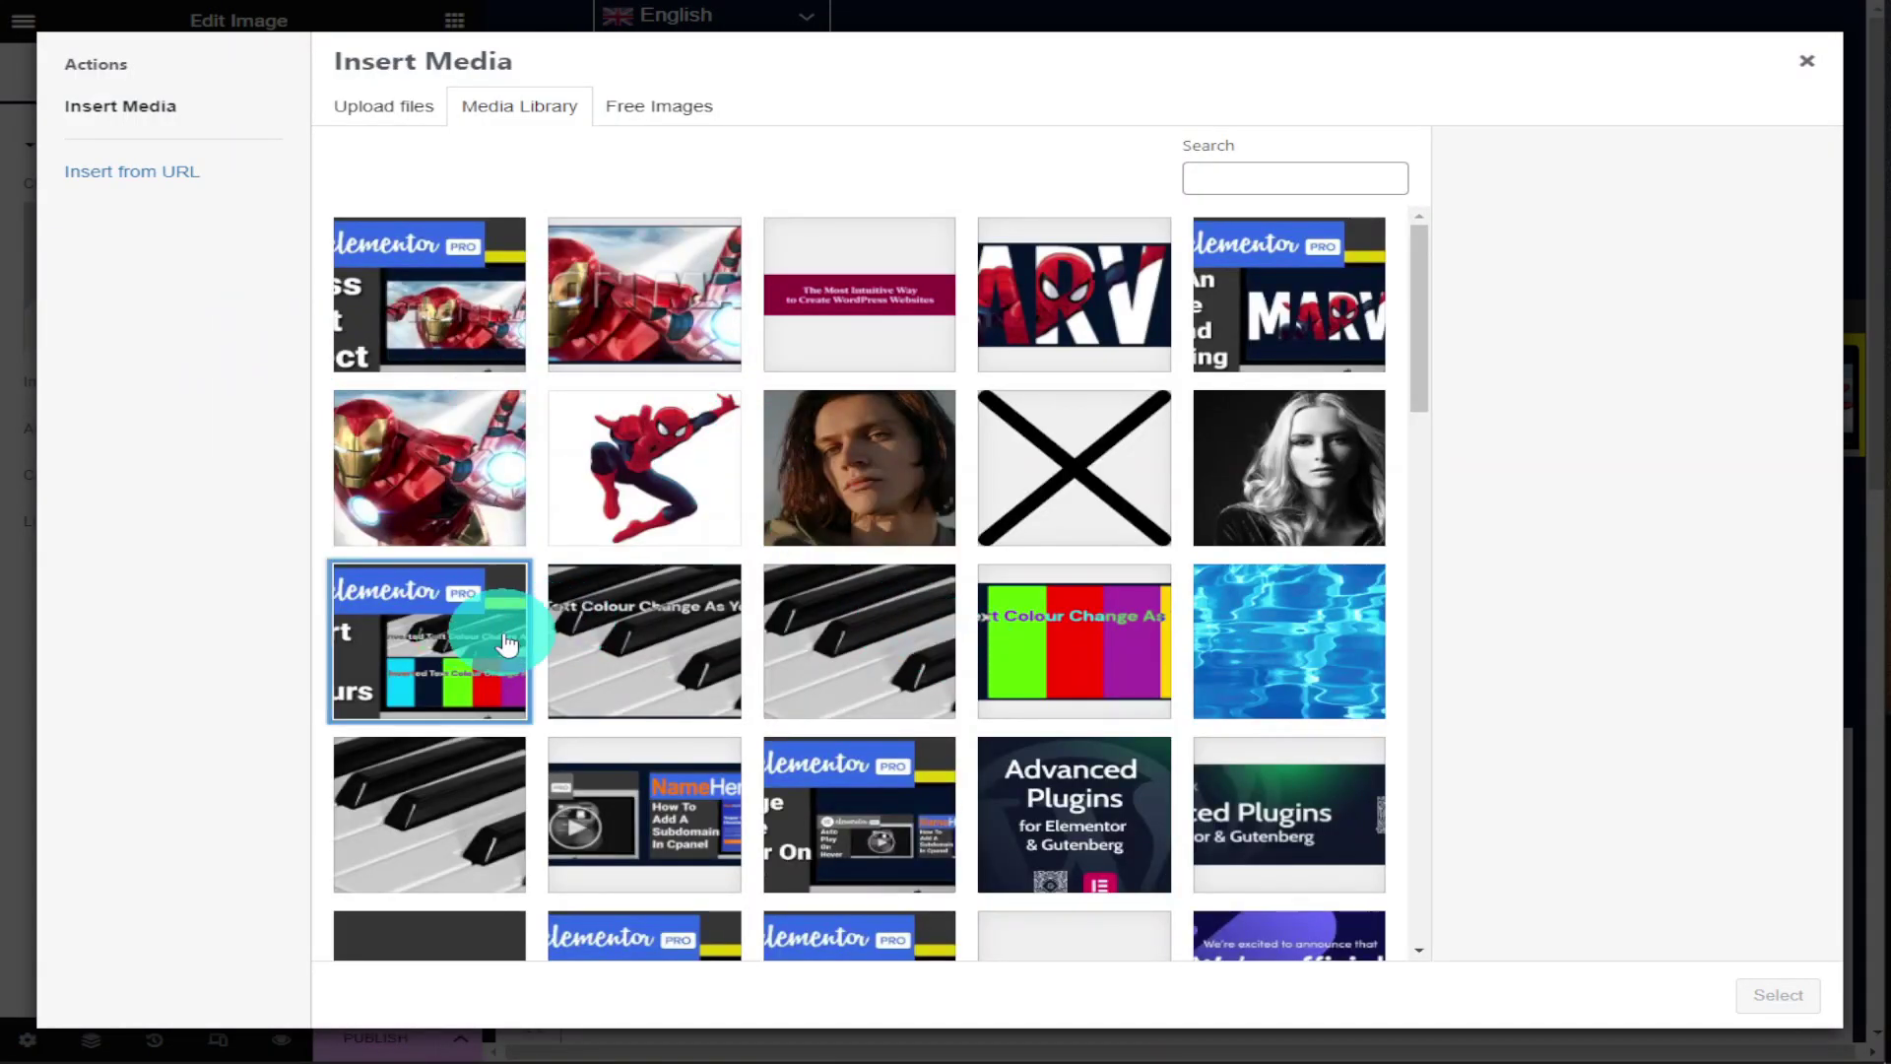
click(1778, 994)
click(690, 384)
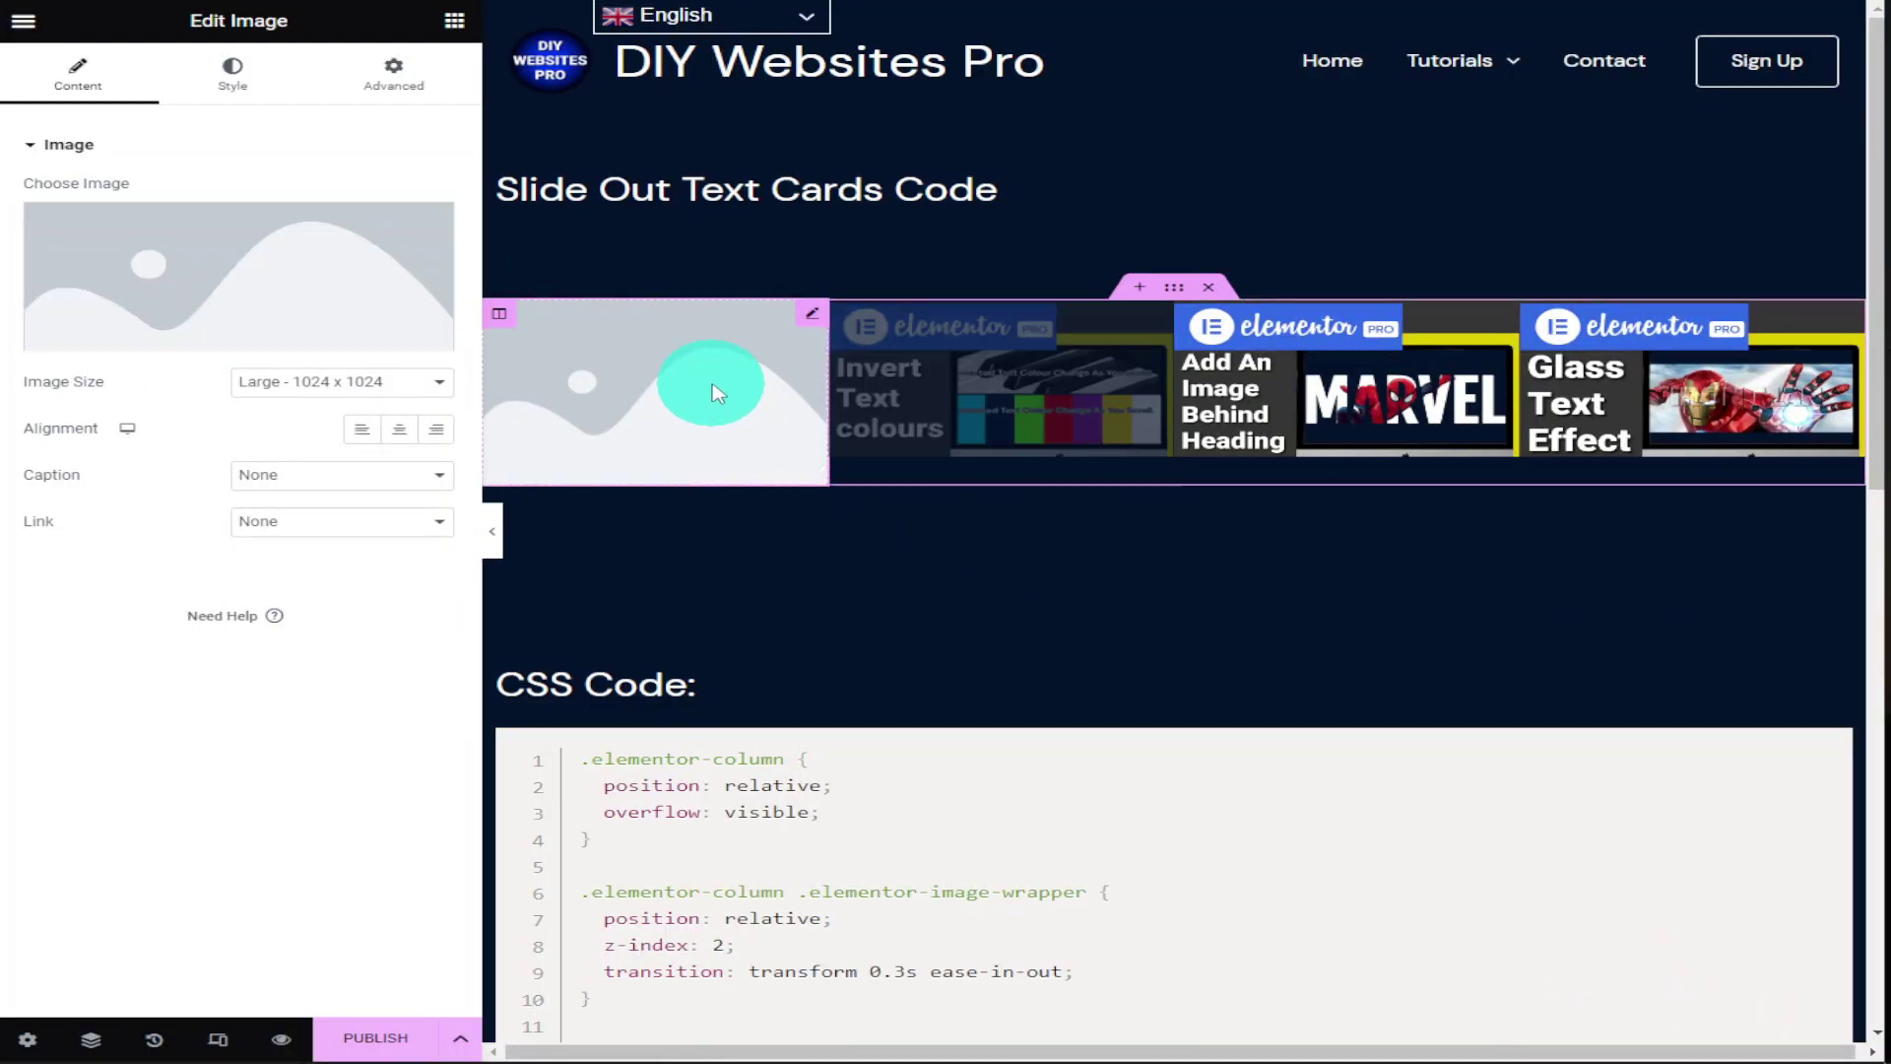
click(222, 331)
click(877, 864)
click(1778, 994)
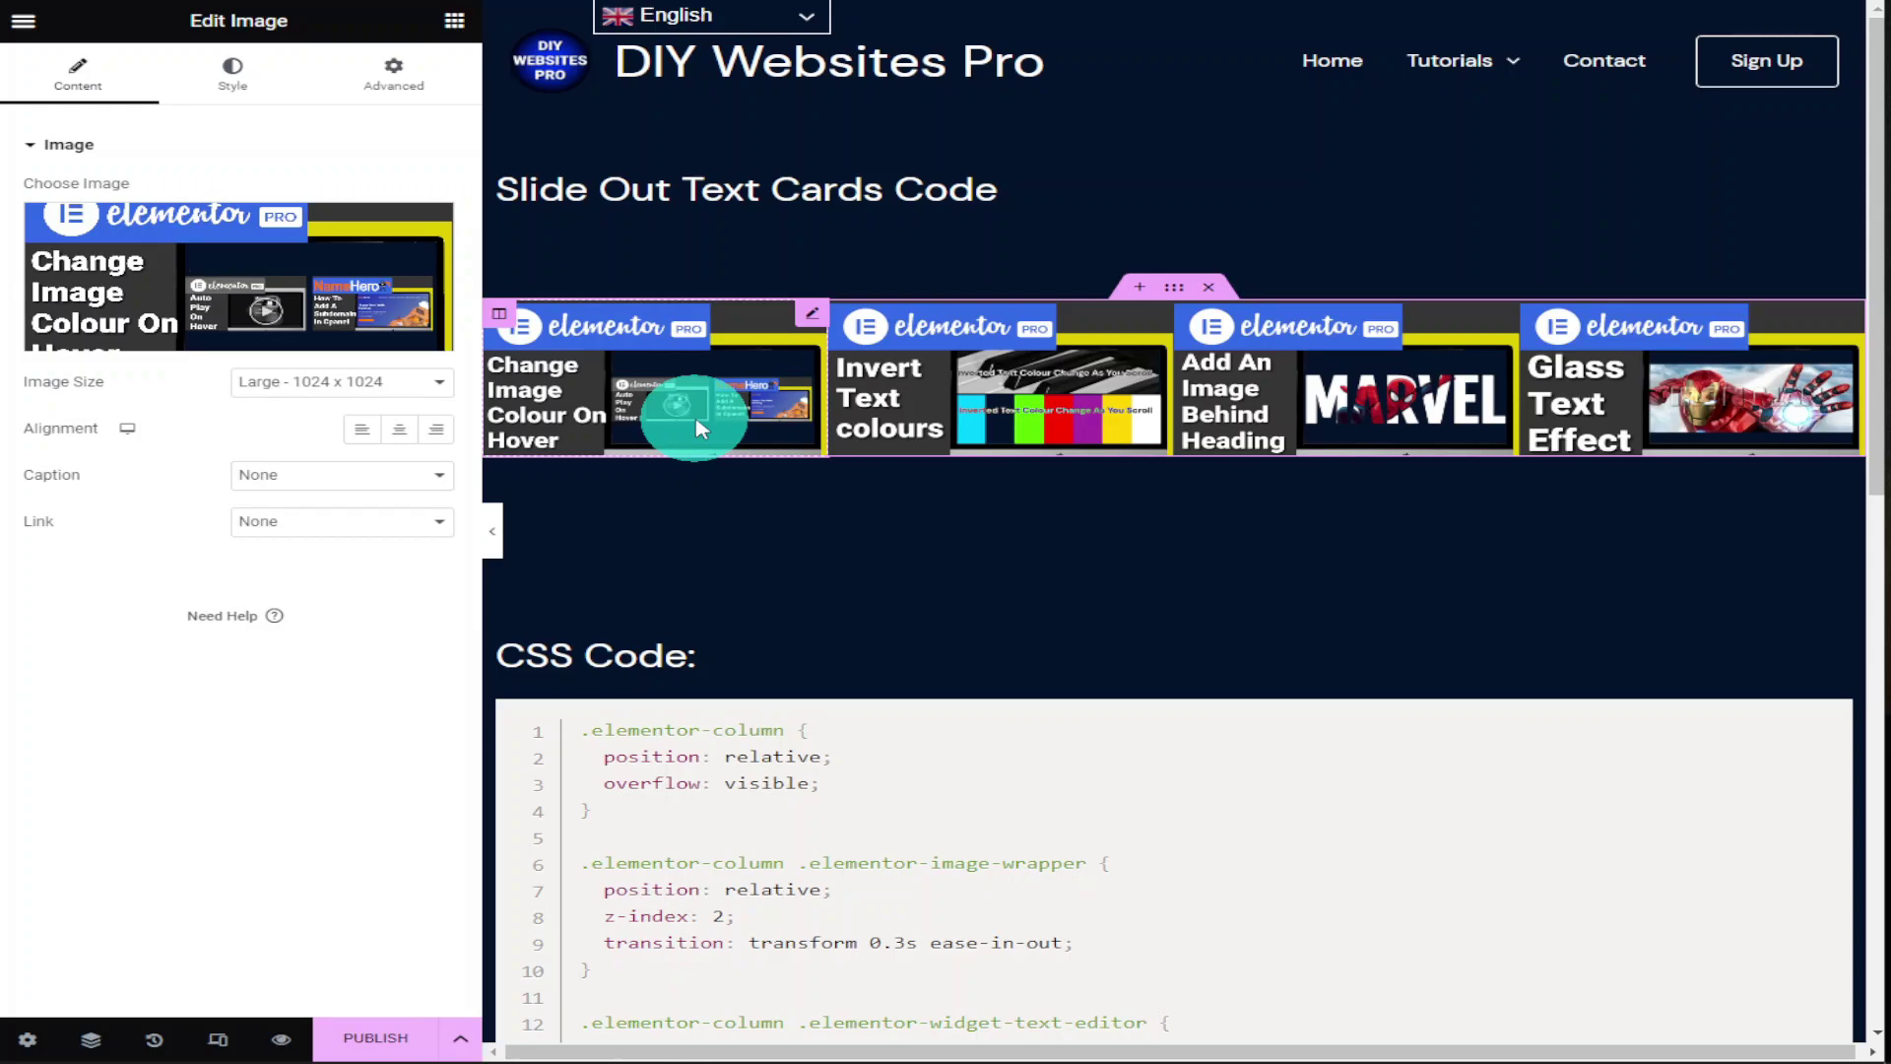
Drag Heading widgets under the images in the first and second columns
click(454, 38)
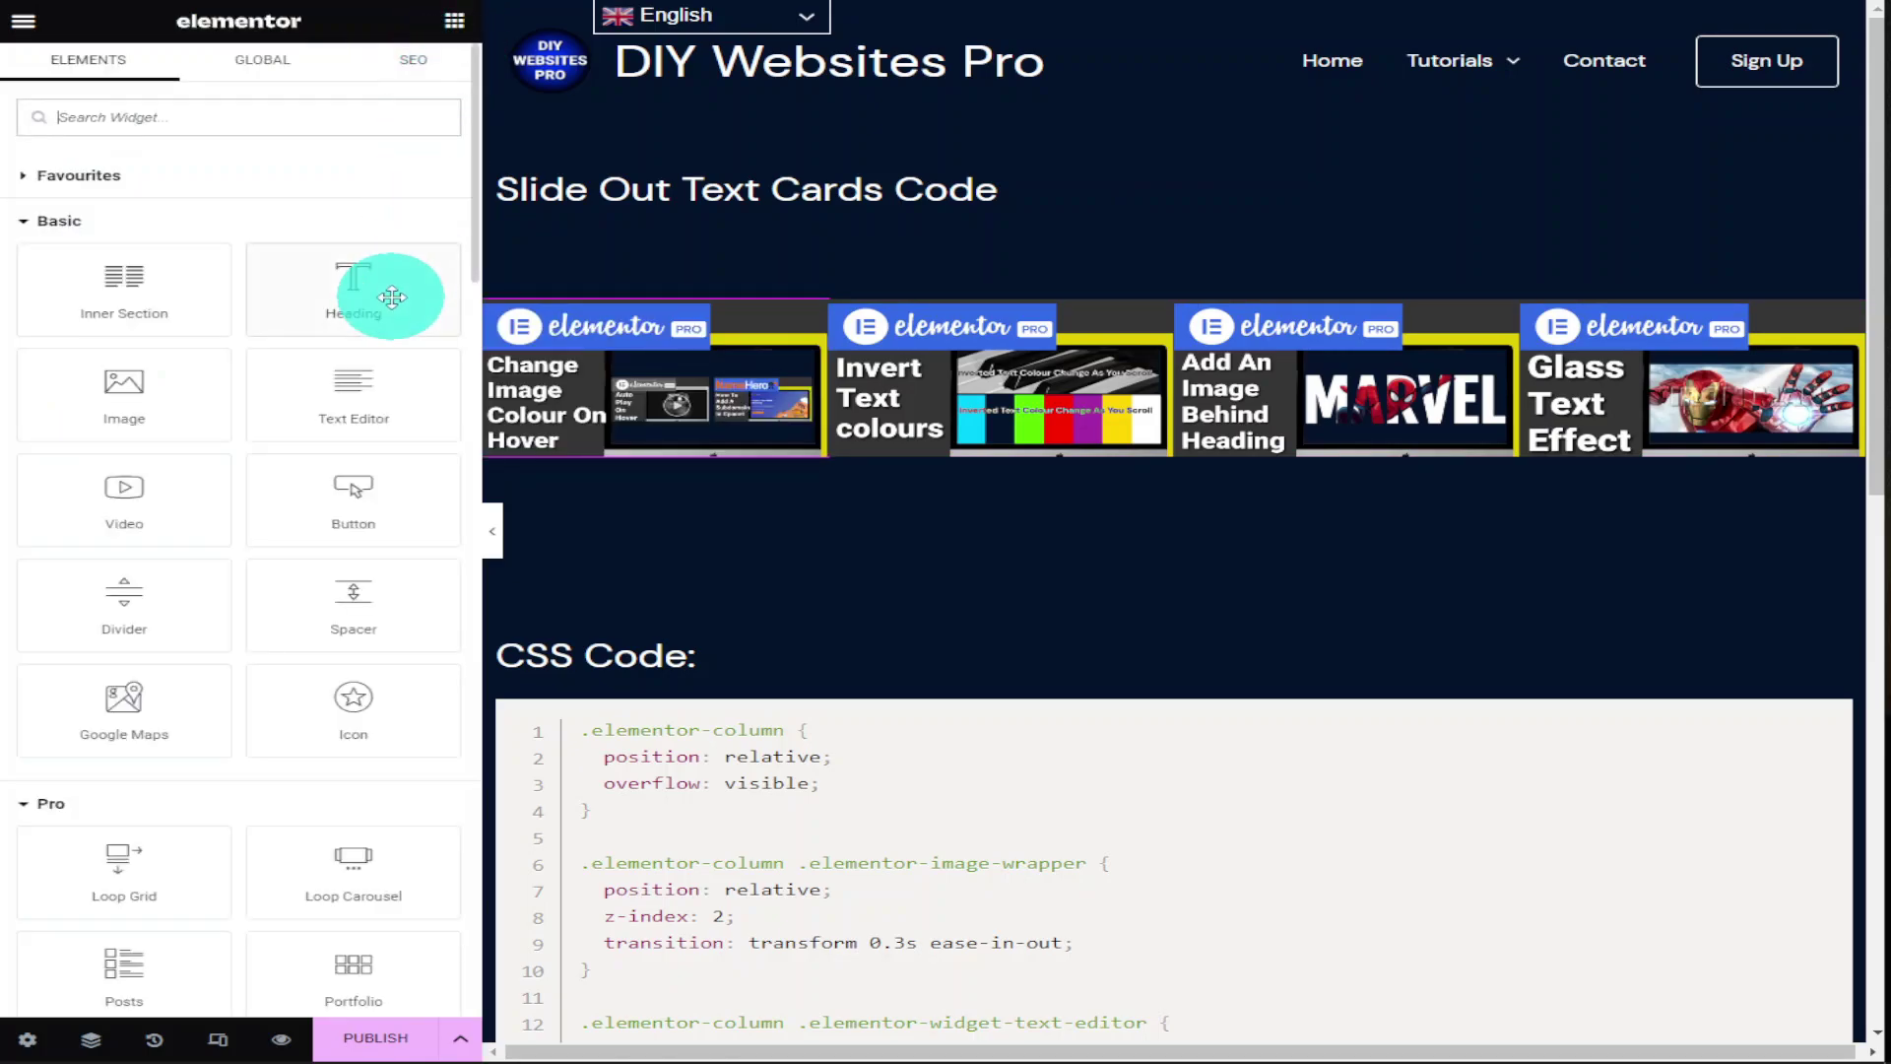
drag(393, 296, 616, 464)
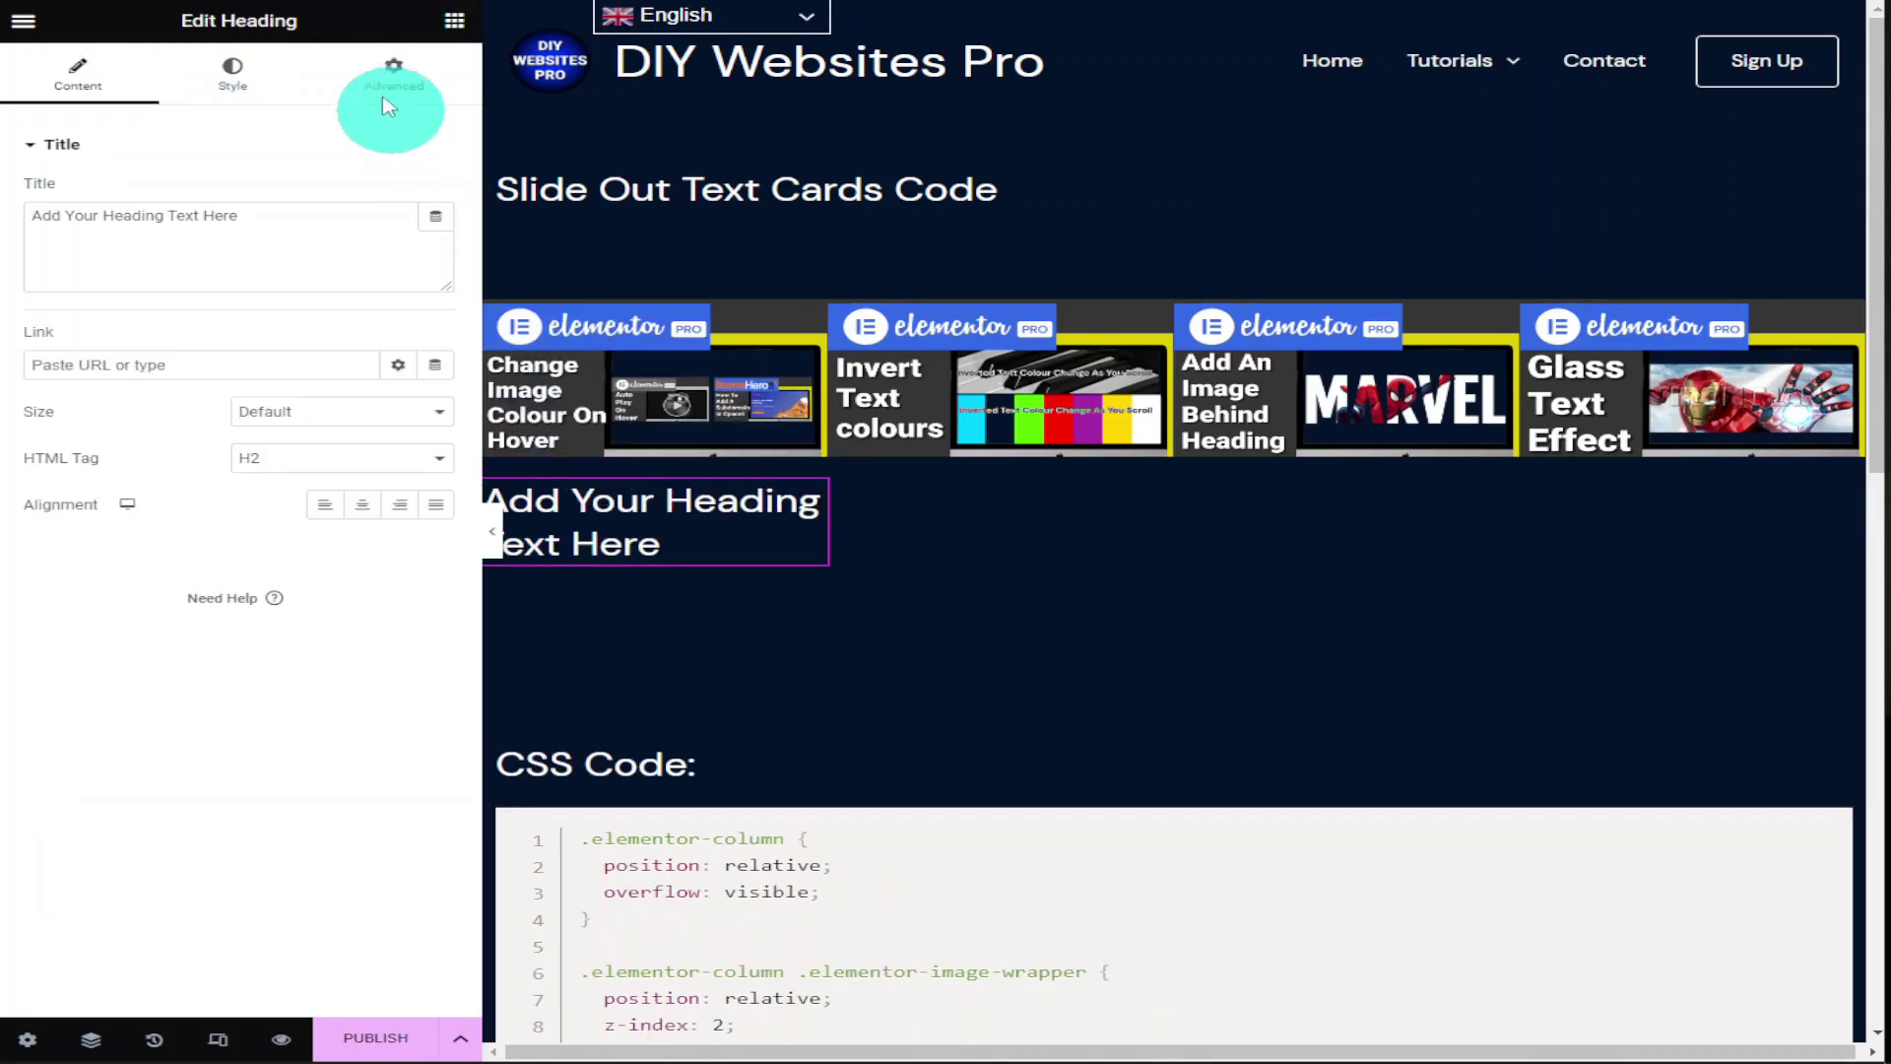
click(454, 21)
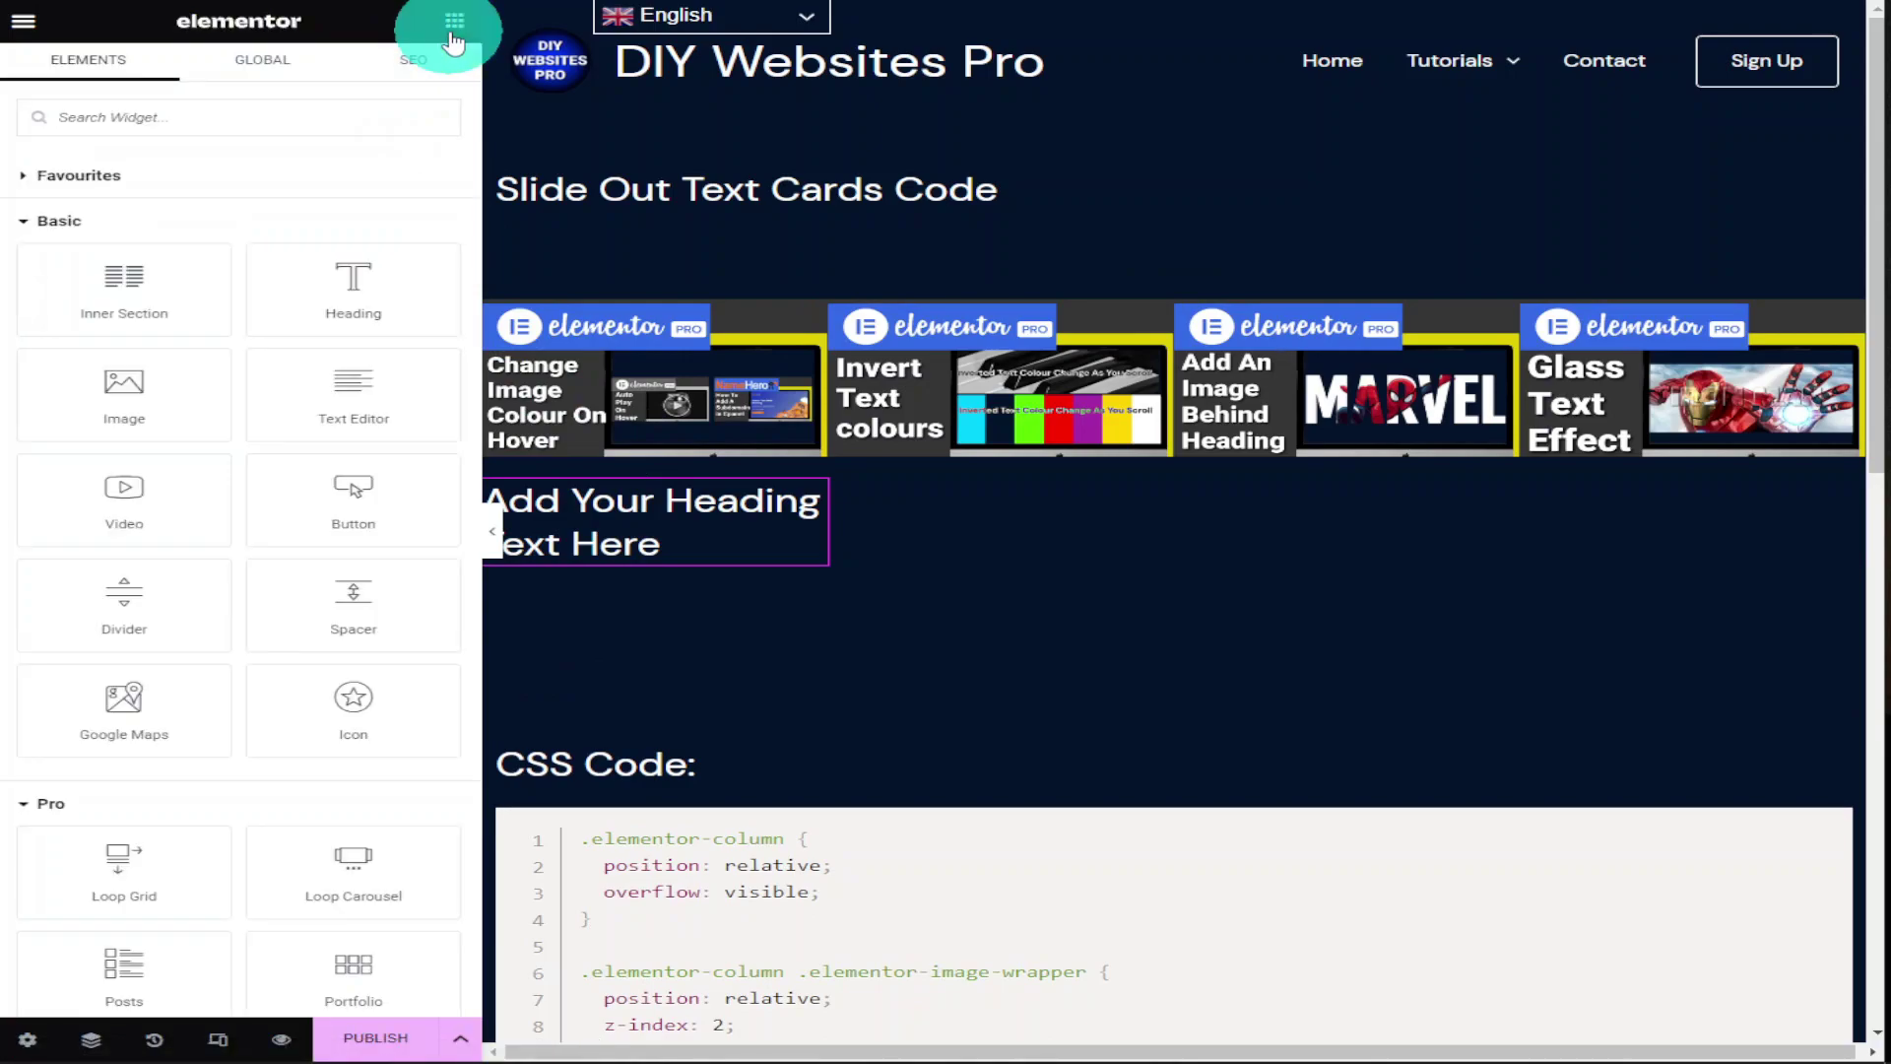
drag(372, 284, 882, 452)
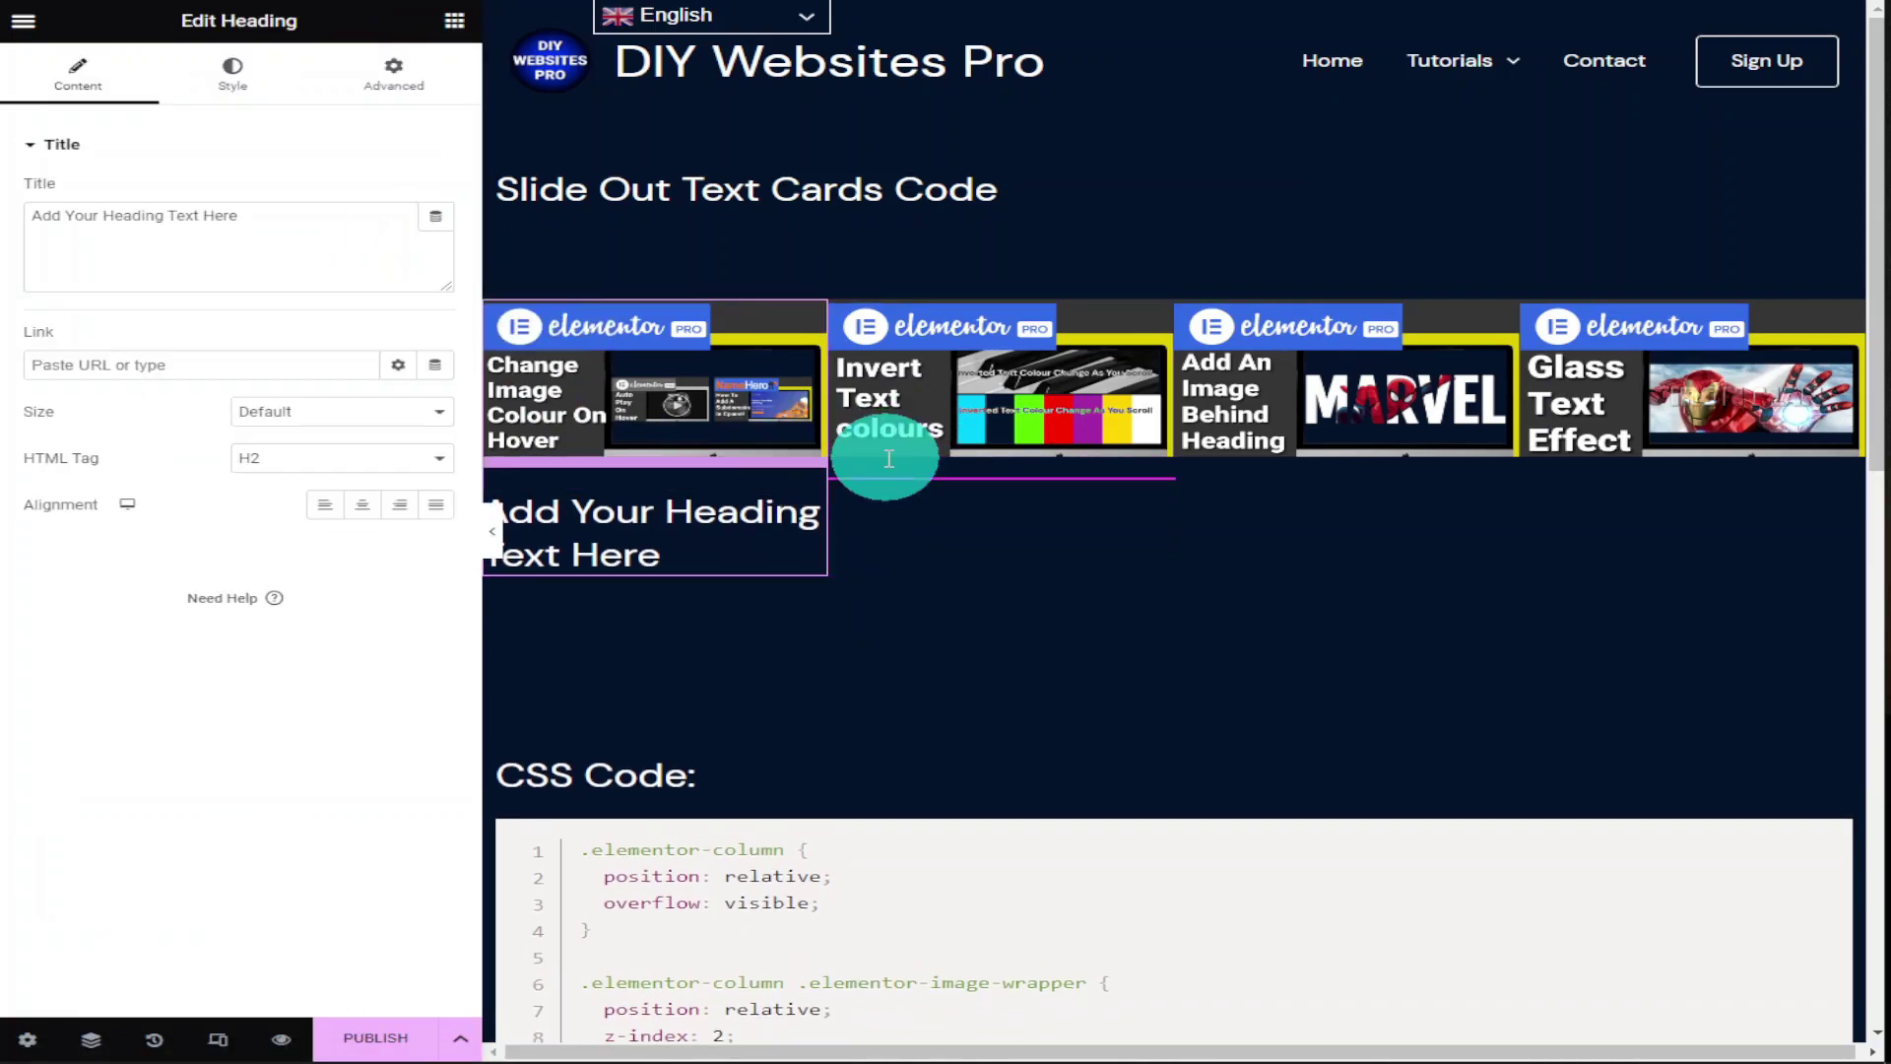
click(454, 20)
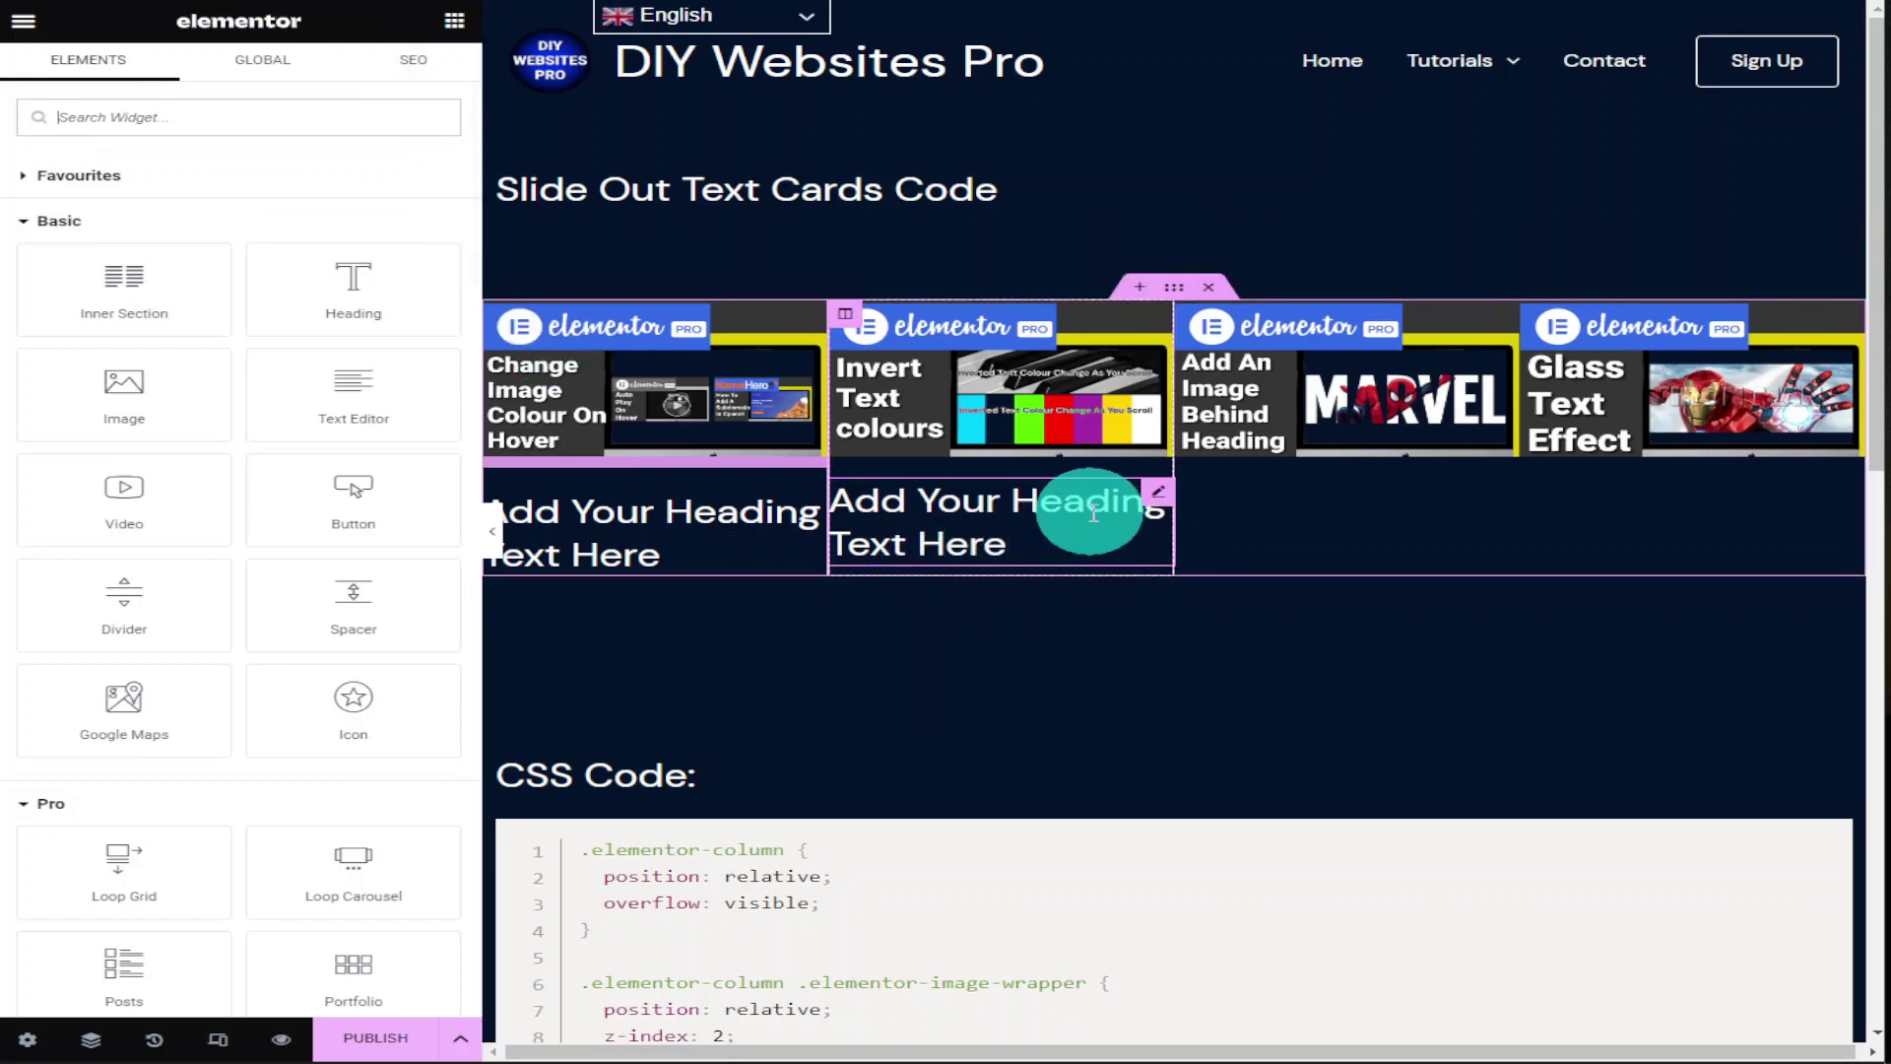
Duplicate the second column's heading twice and move a copy into the third column
right_click(1151, 497)
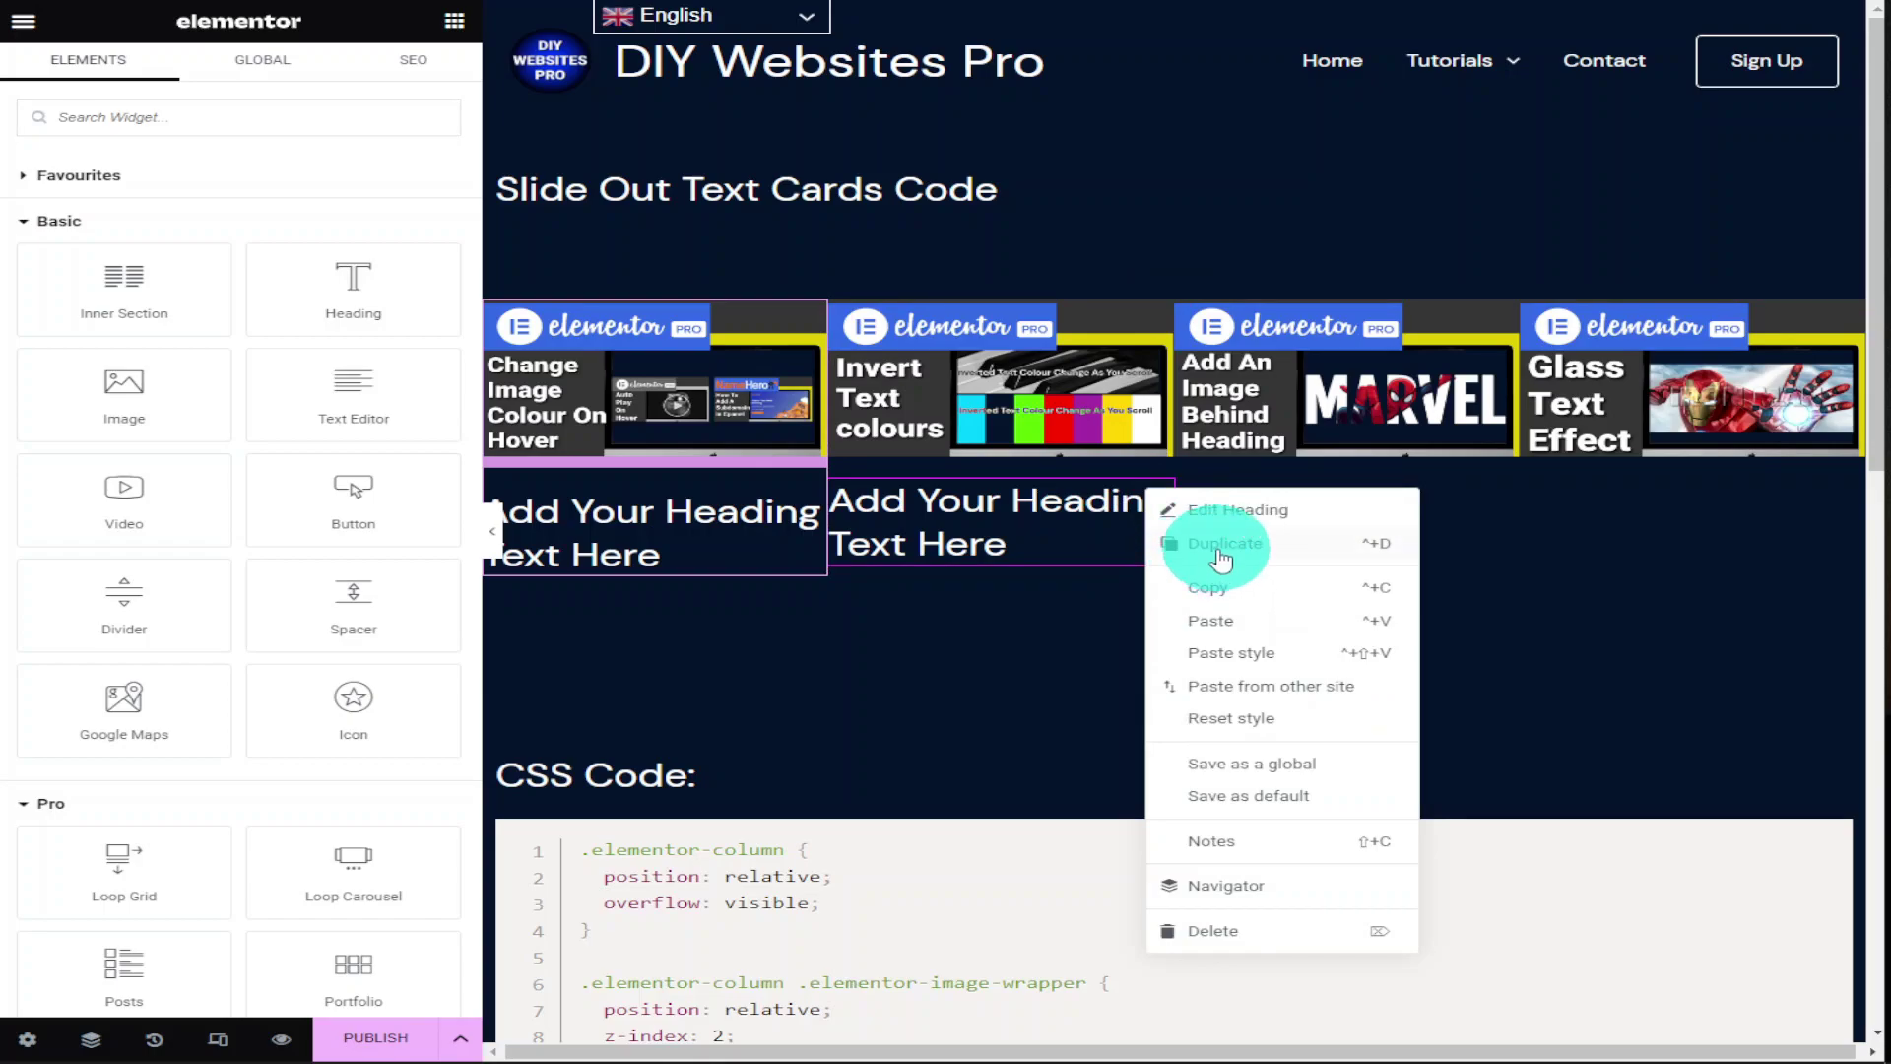
click(1221, 558)
right_click(1148, 593)
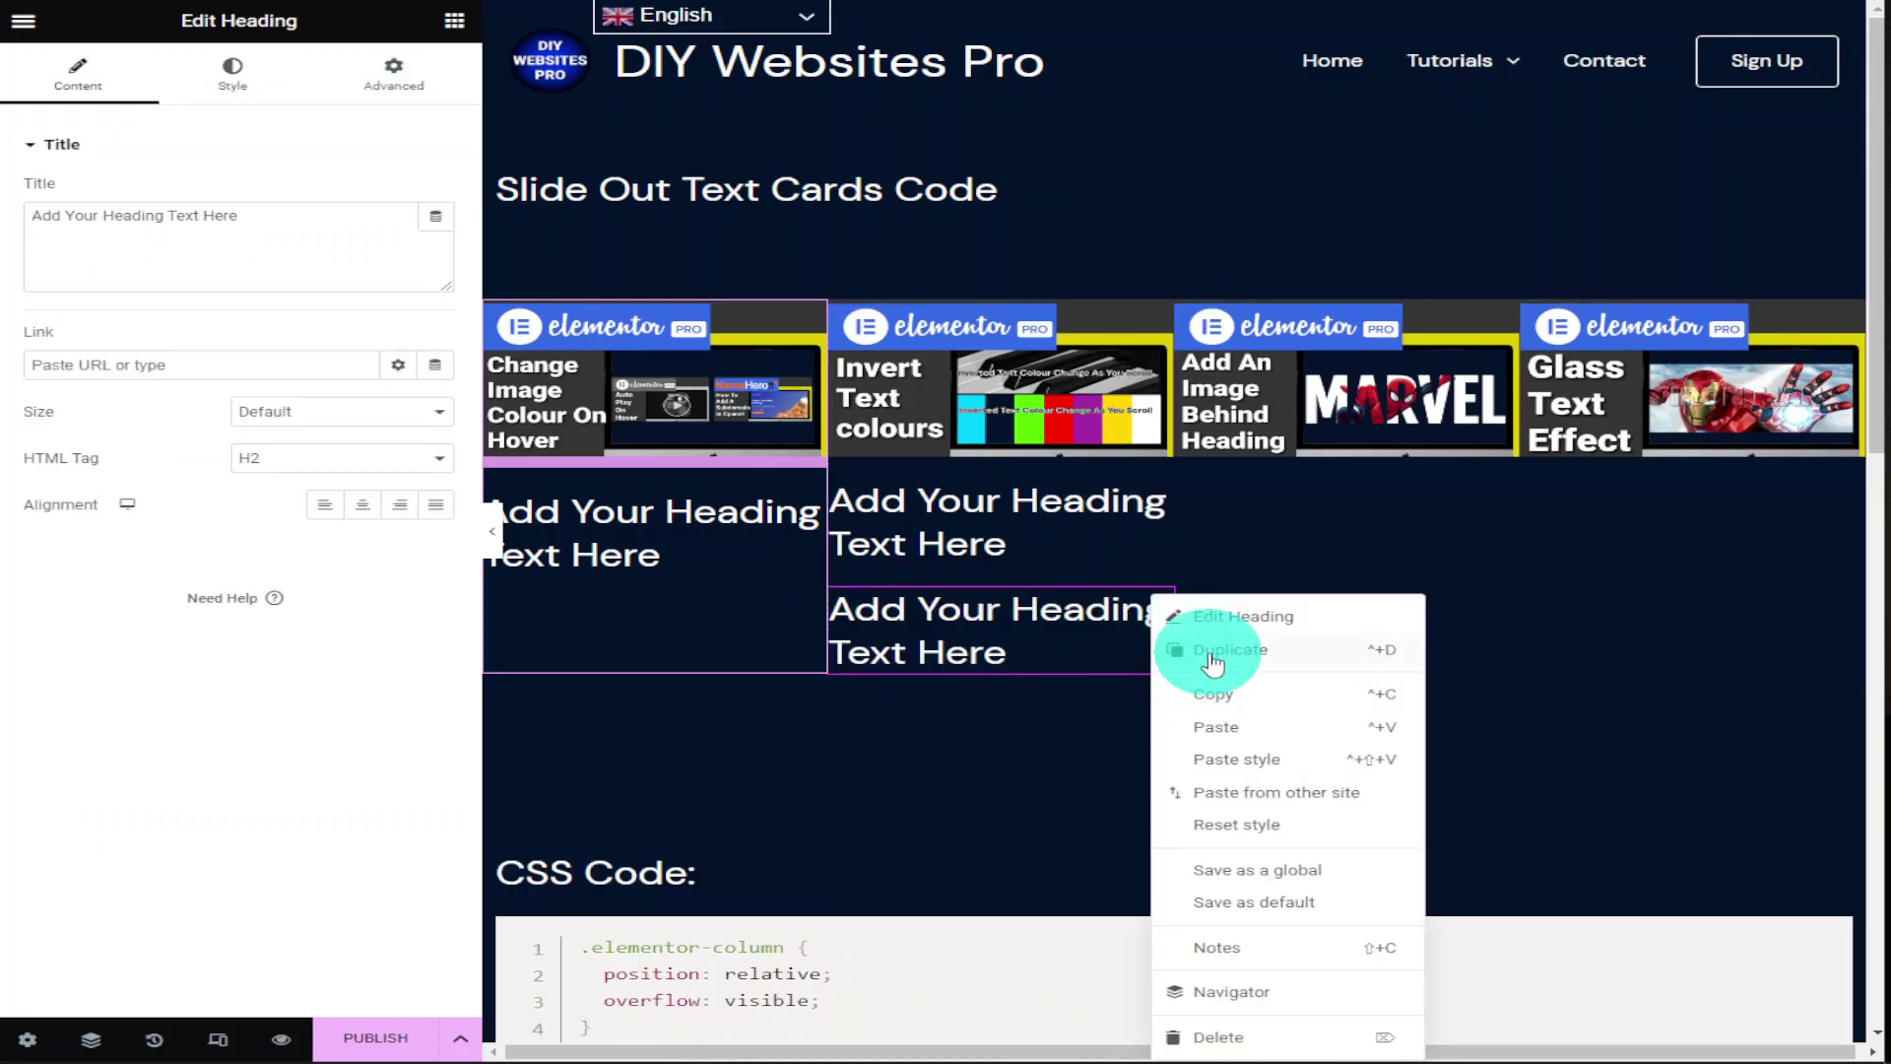
click(1212, 658)
drag(1152, 630, 1625, 512)
click(202, 795)
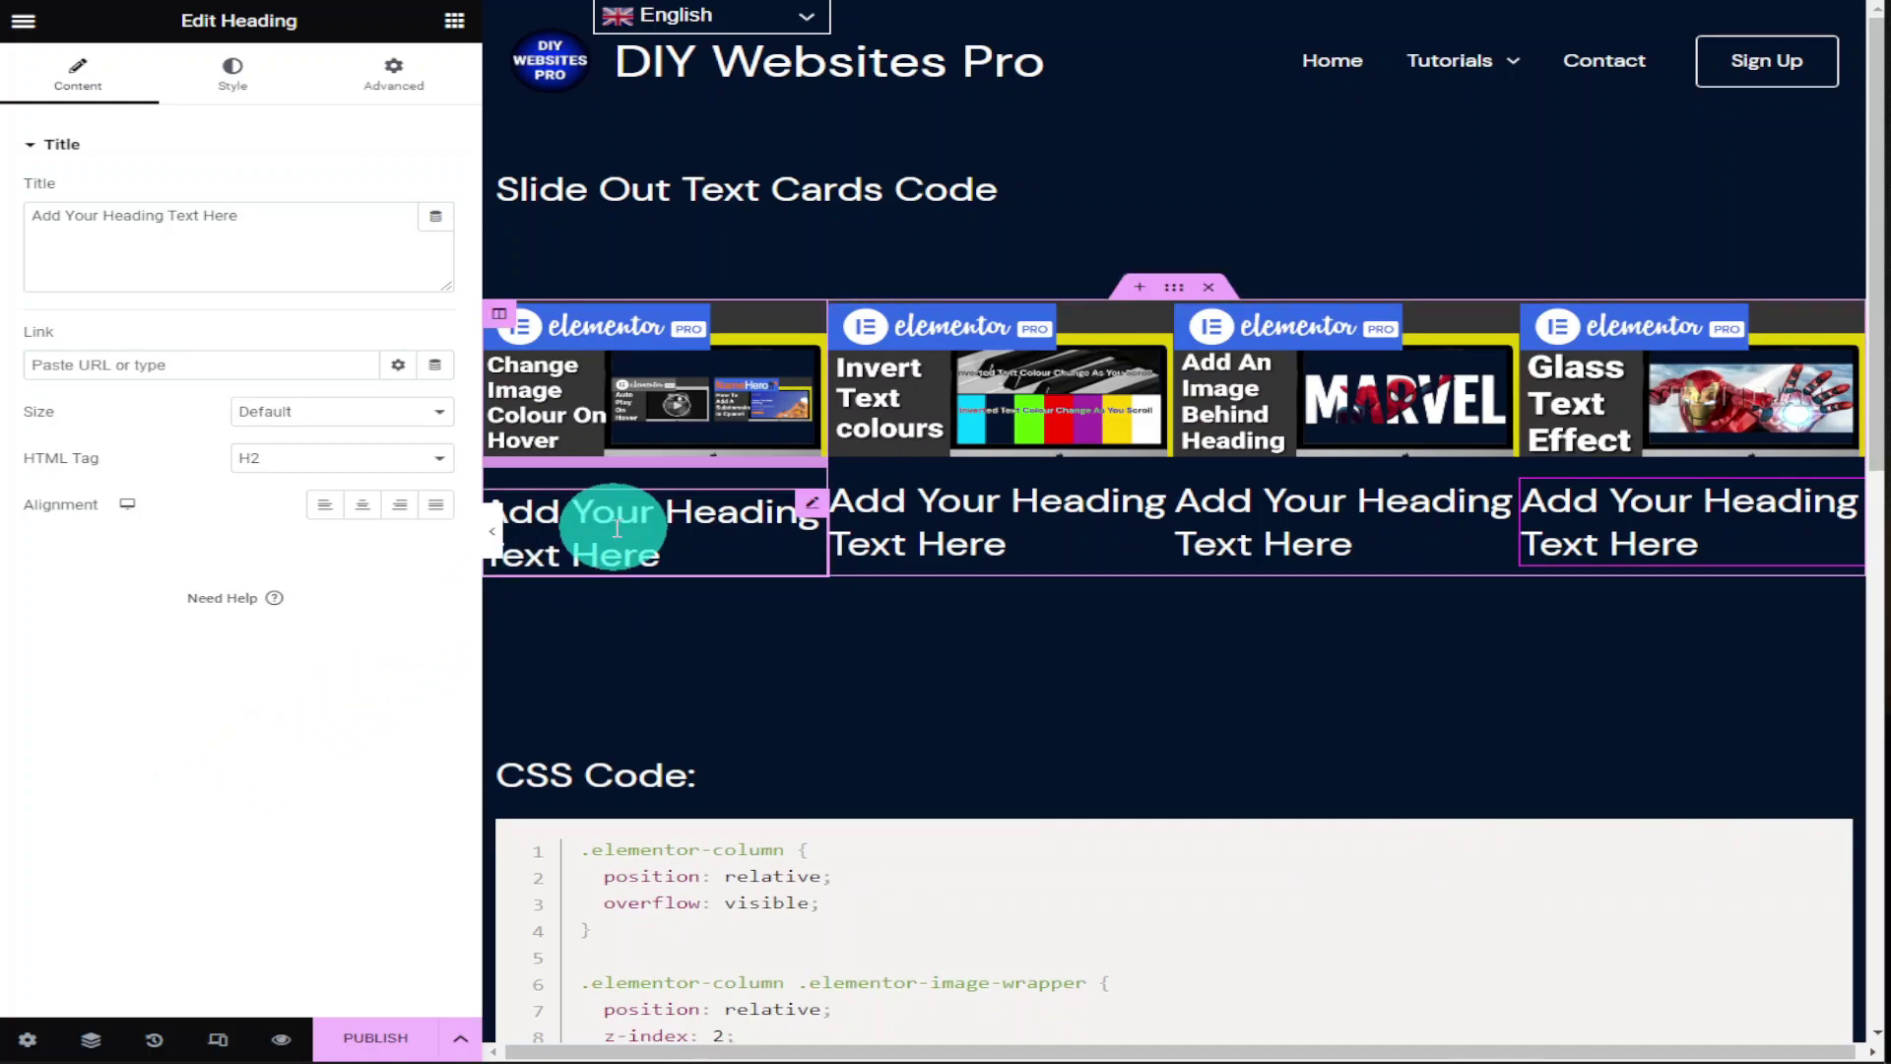
Delete the placeholder headings in the second, third and fourth columns
right_click(1154, 498)
click(1233, 936)
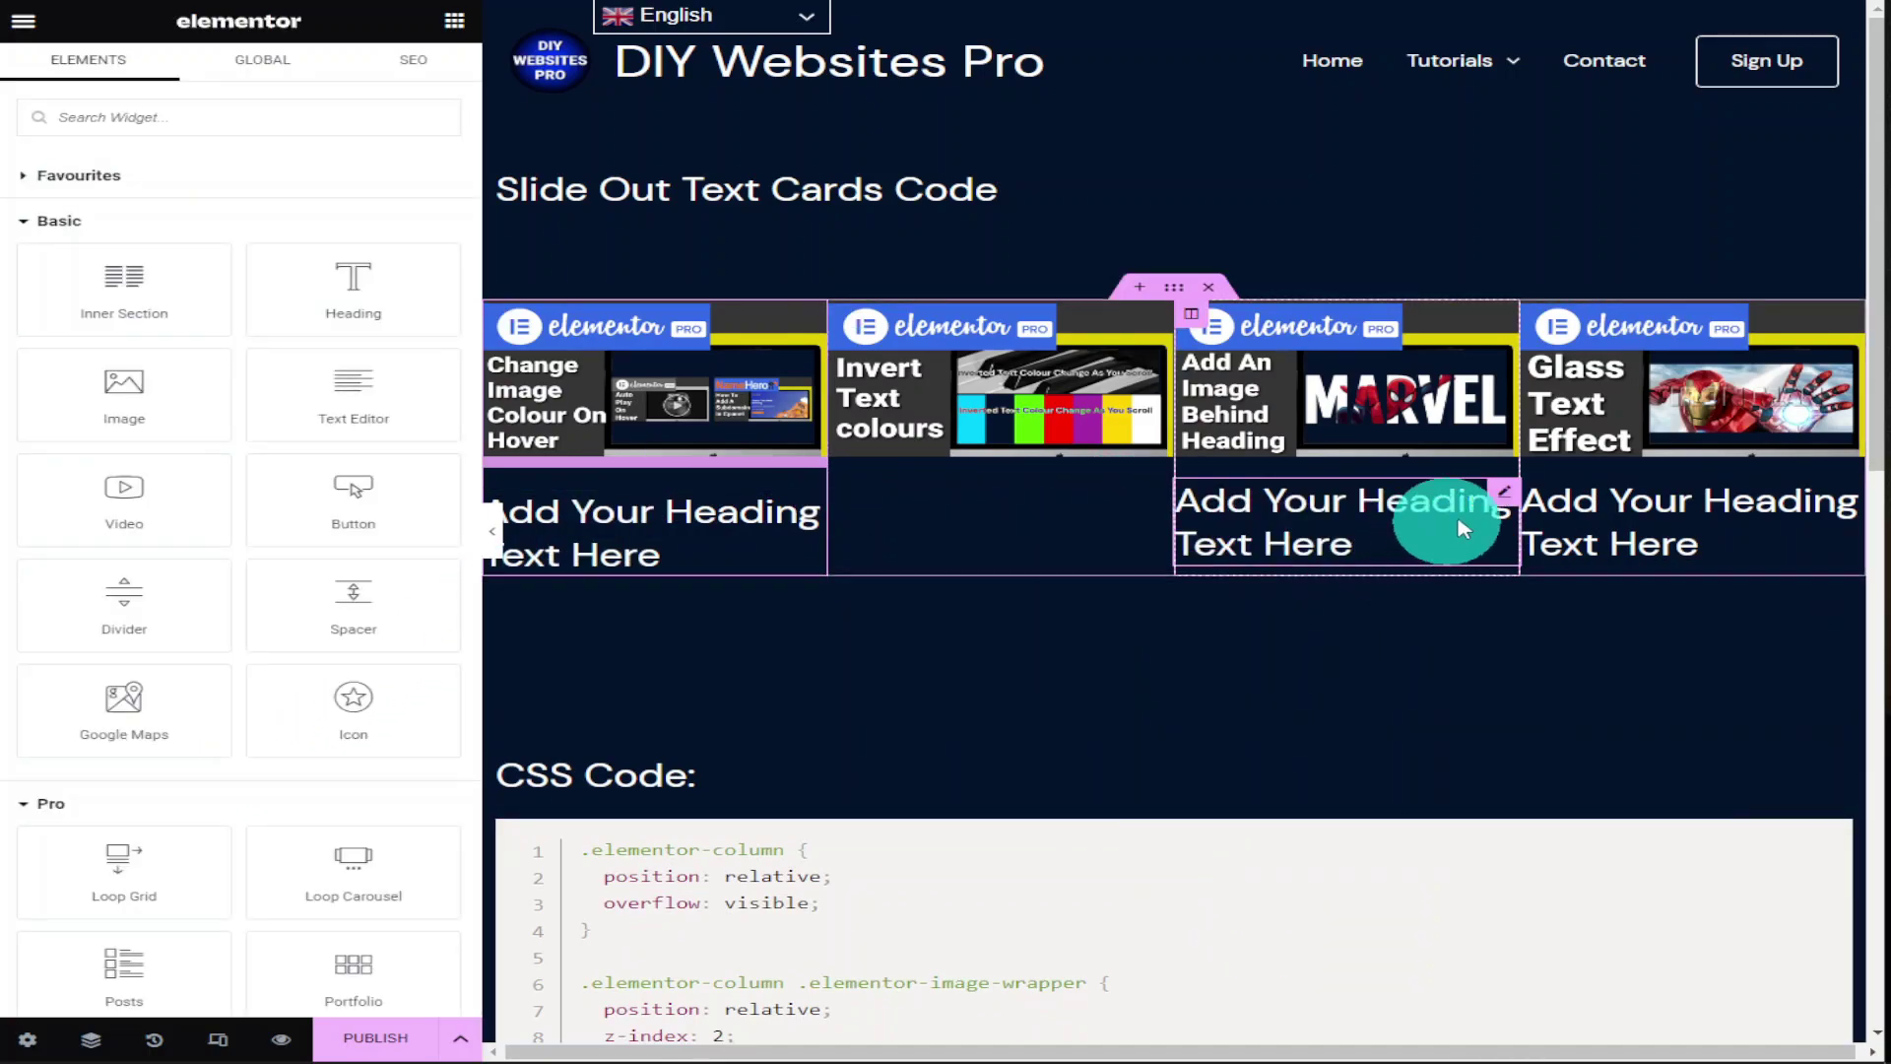
right_click(1507, 488)
click(1571, 922)
right_click(1844, 498)
click(1730, 944)
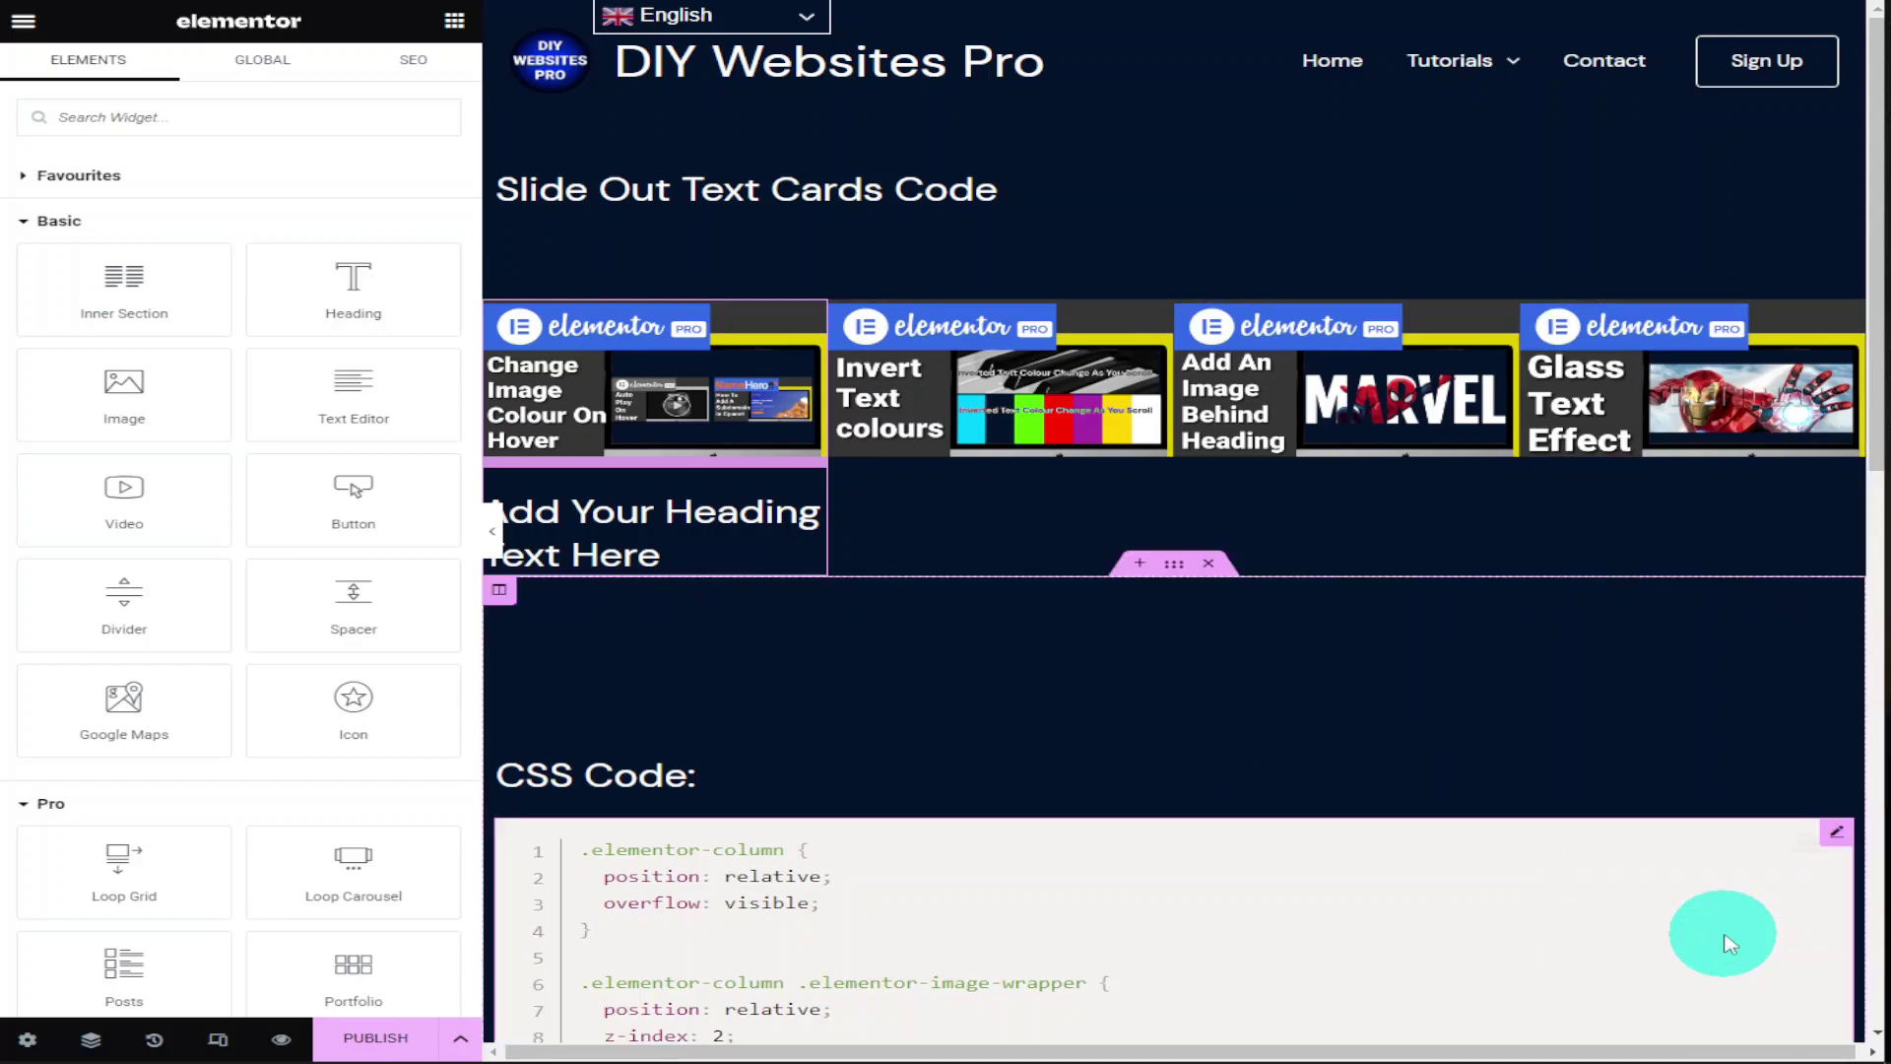
Change the first column's heading title to 'Watch This Video On YouTube'
click(800, 509)
triple_click(190, 211)
text(Watch This Video)
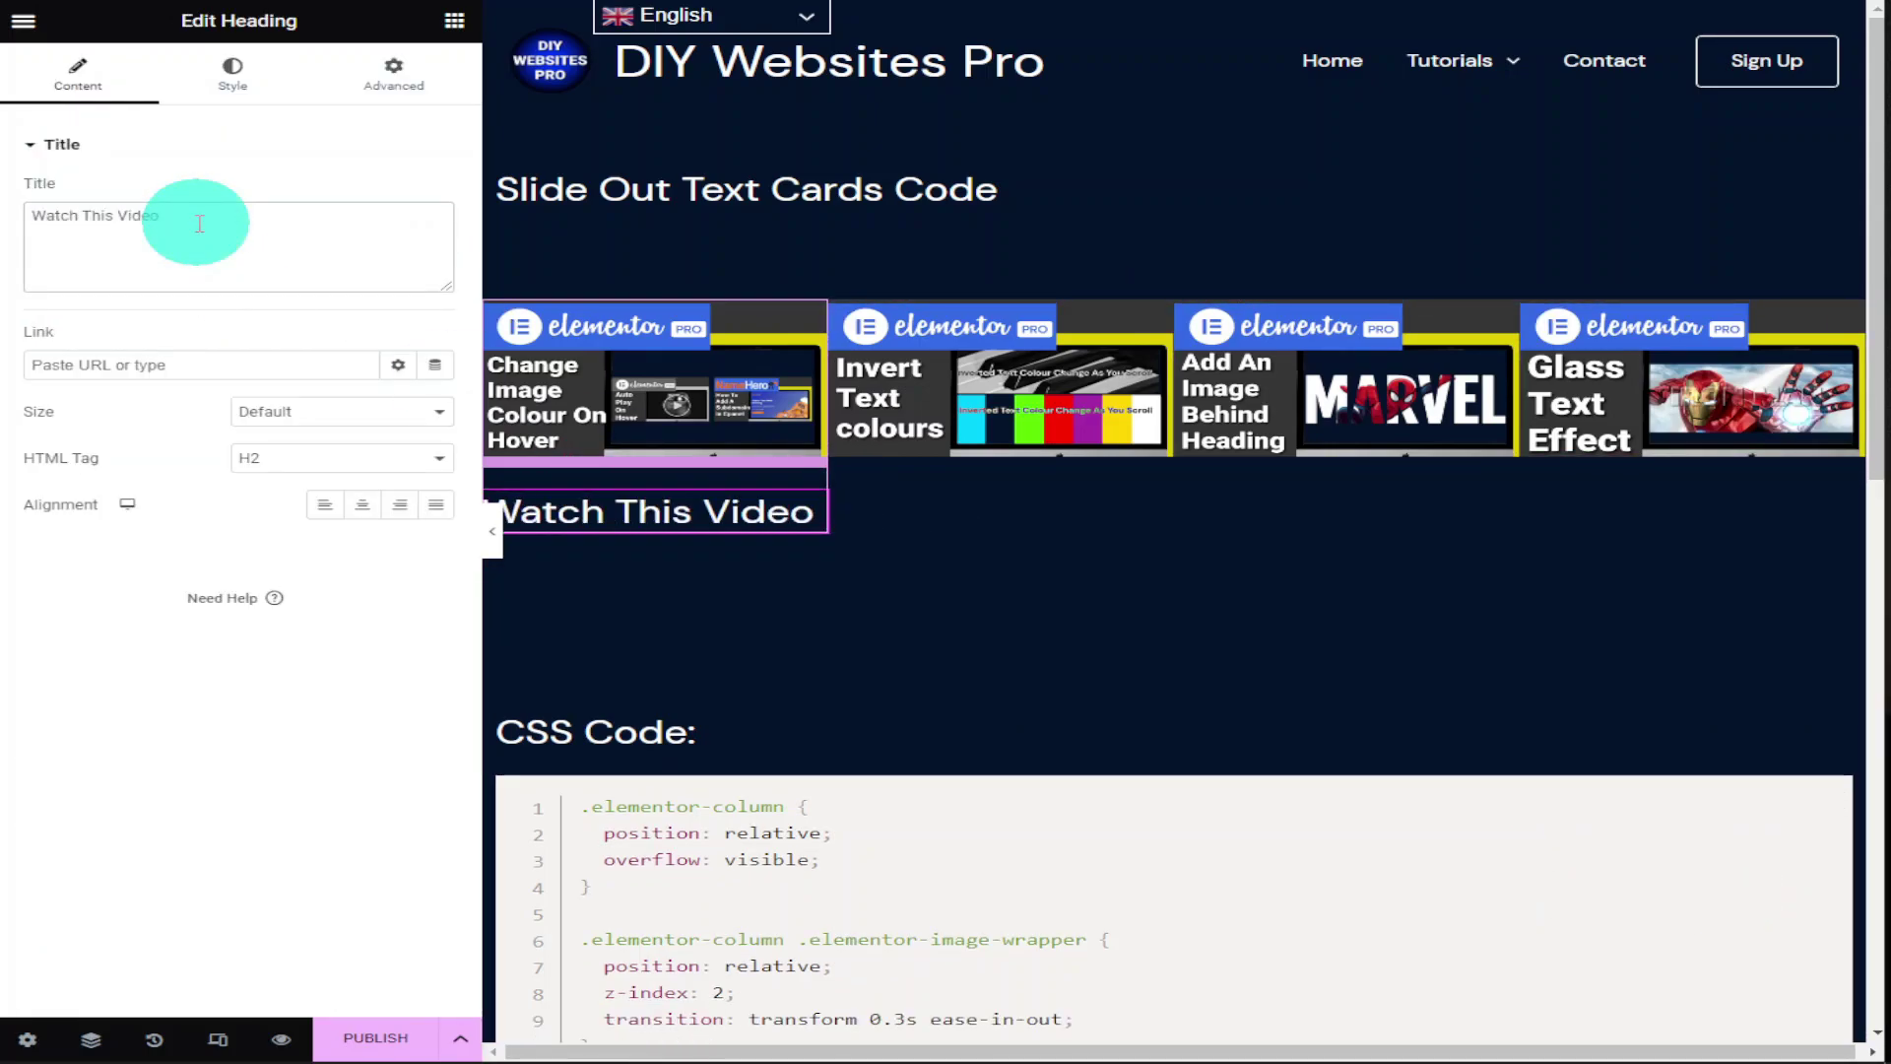
text( On YouTube)
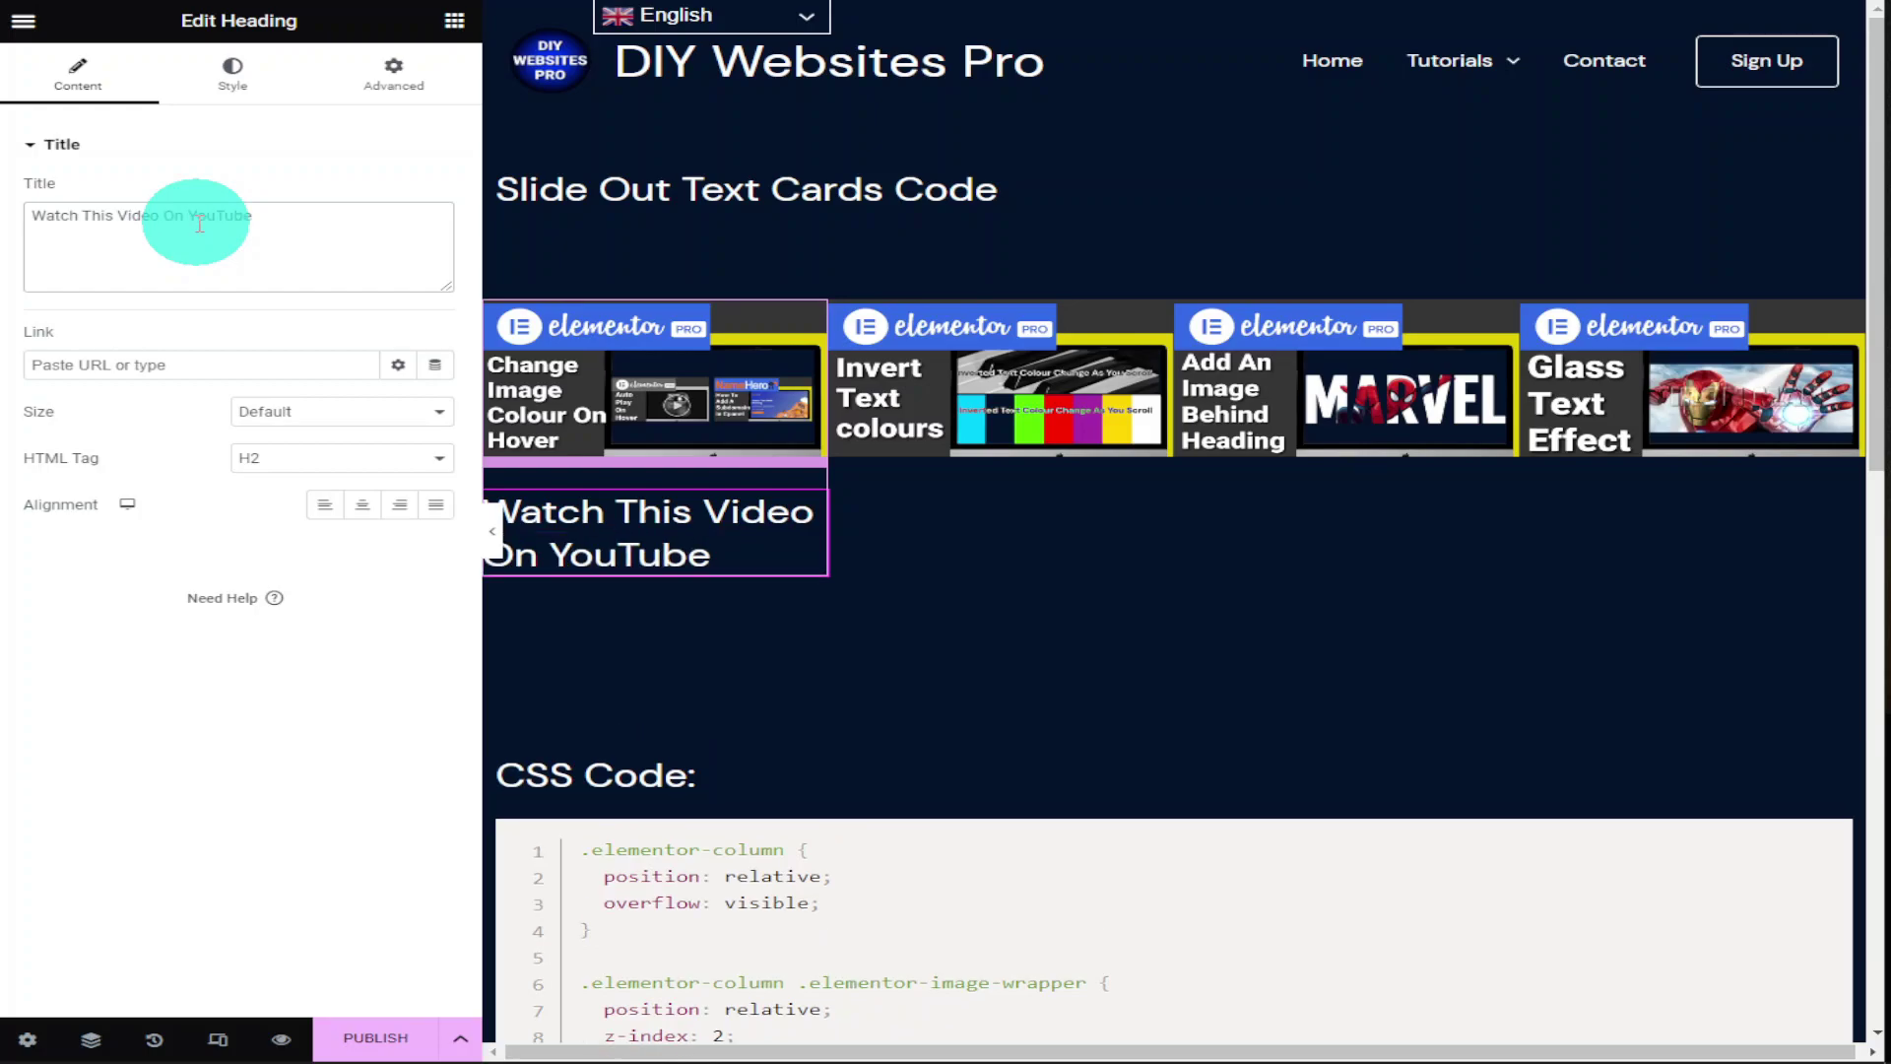
Duplicate the renamed heading several times and drag a copy into the next column
right_click(811, 507)
click(882, 558)
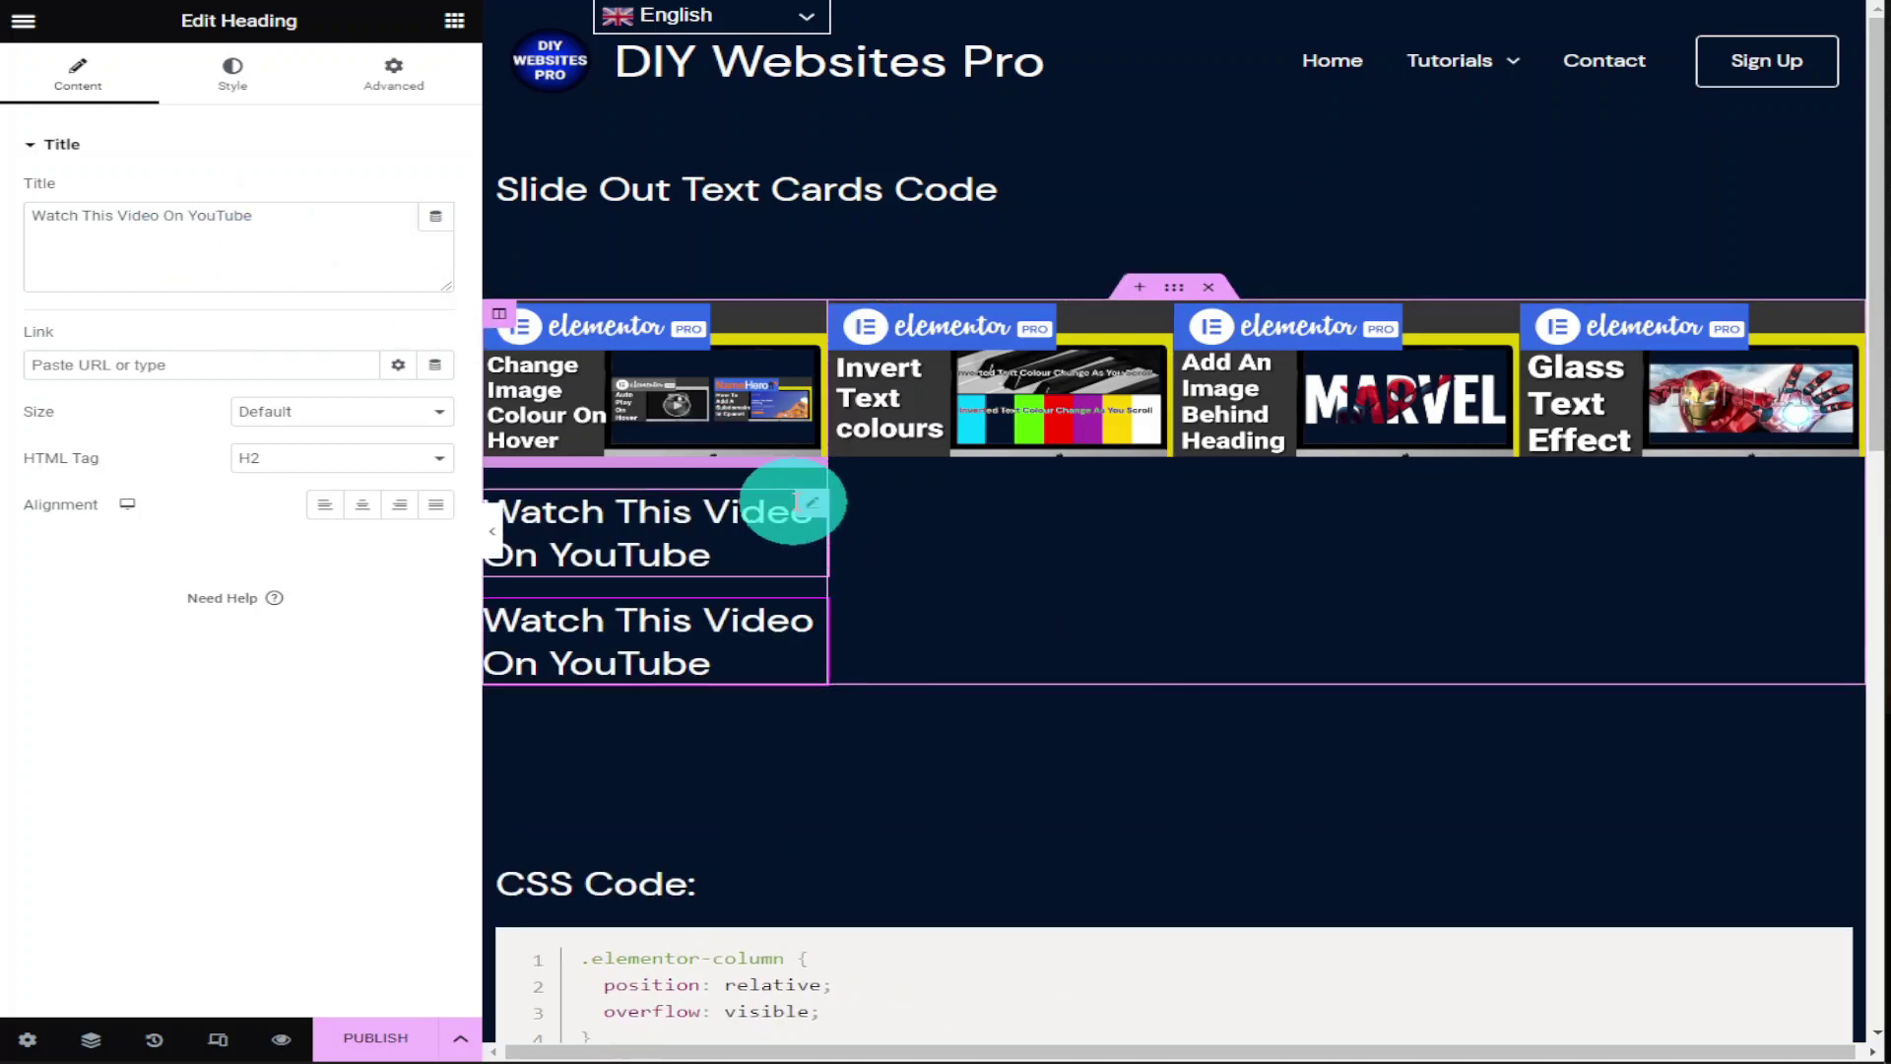
right_click(810, 507)
click(861, 571)
key(ctrl+d)
drag(814, 498, 1562, 494)
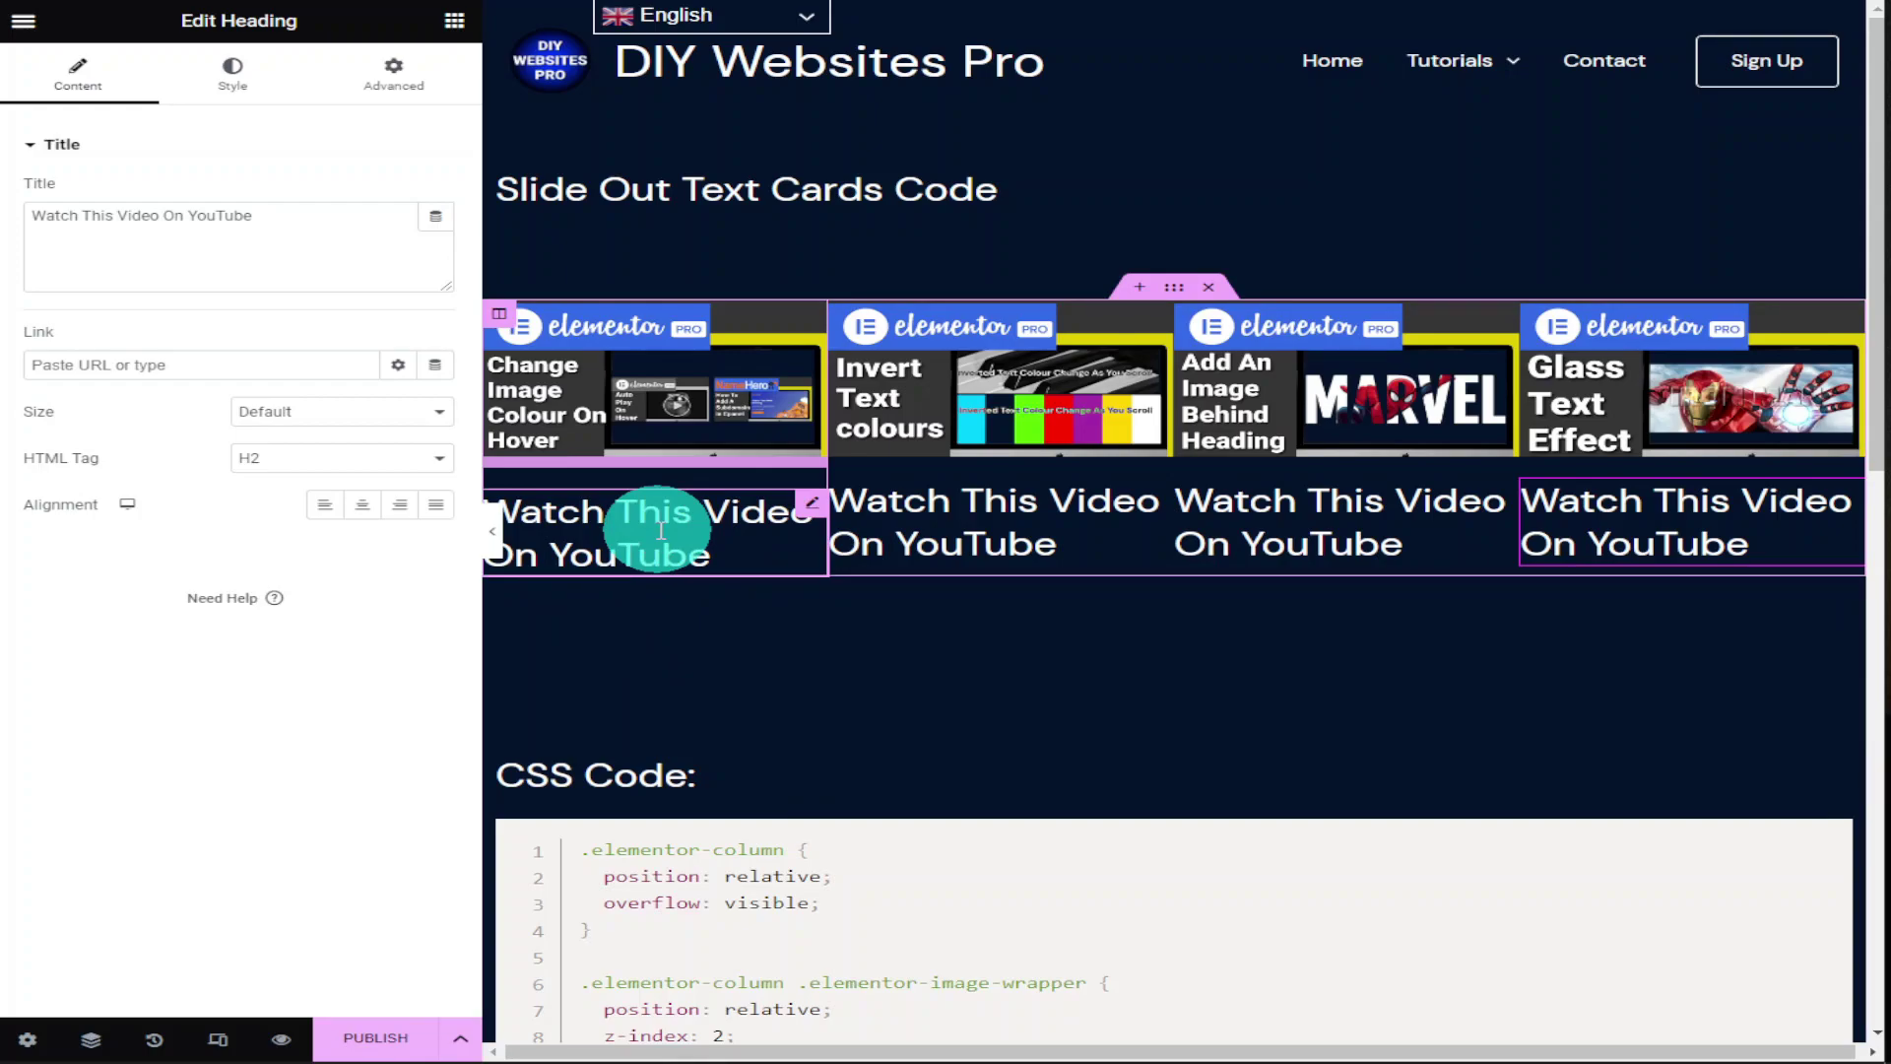
Copy elementor-widget-text-editor from the Text CSS Class heading's title, then return to the cards
scroll(660, 530, down, 10)
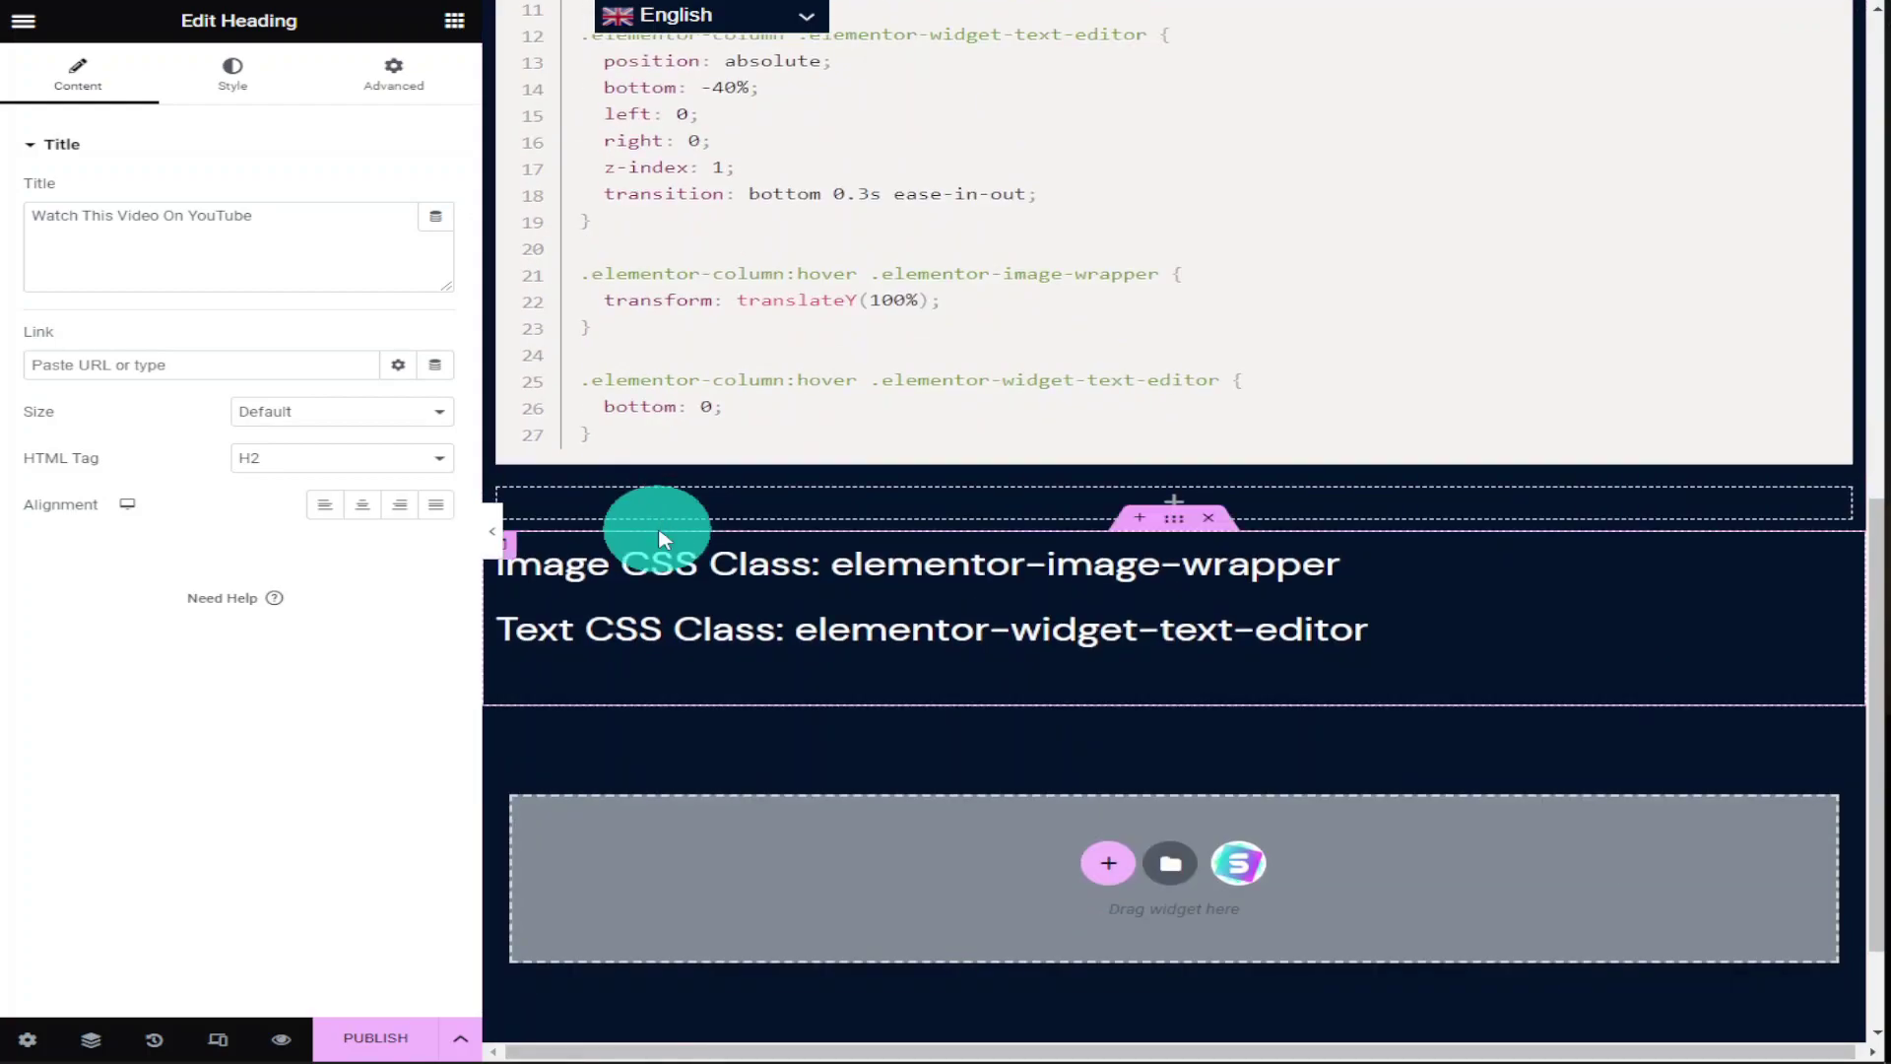
click(867, 618)
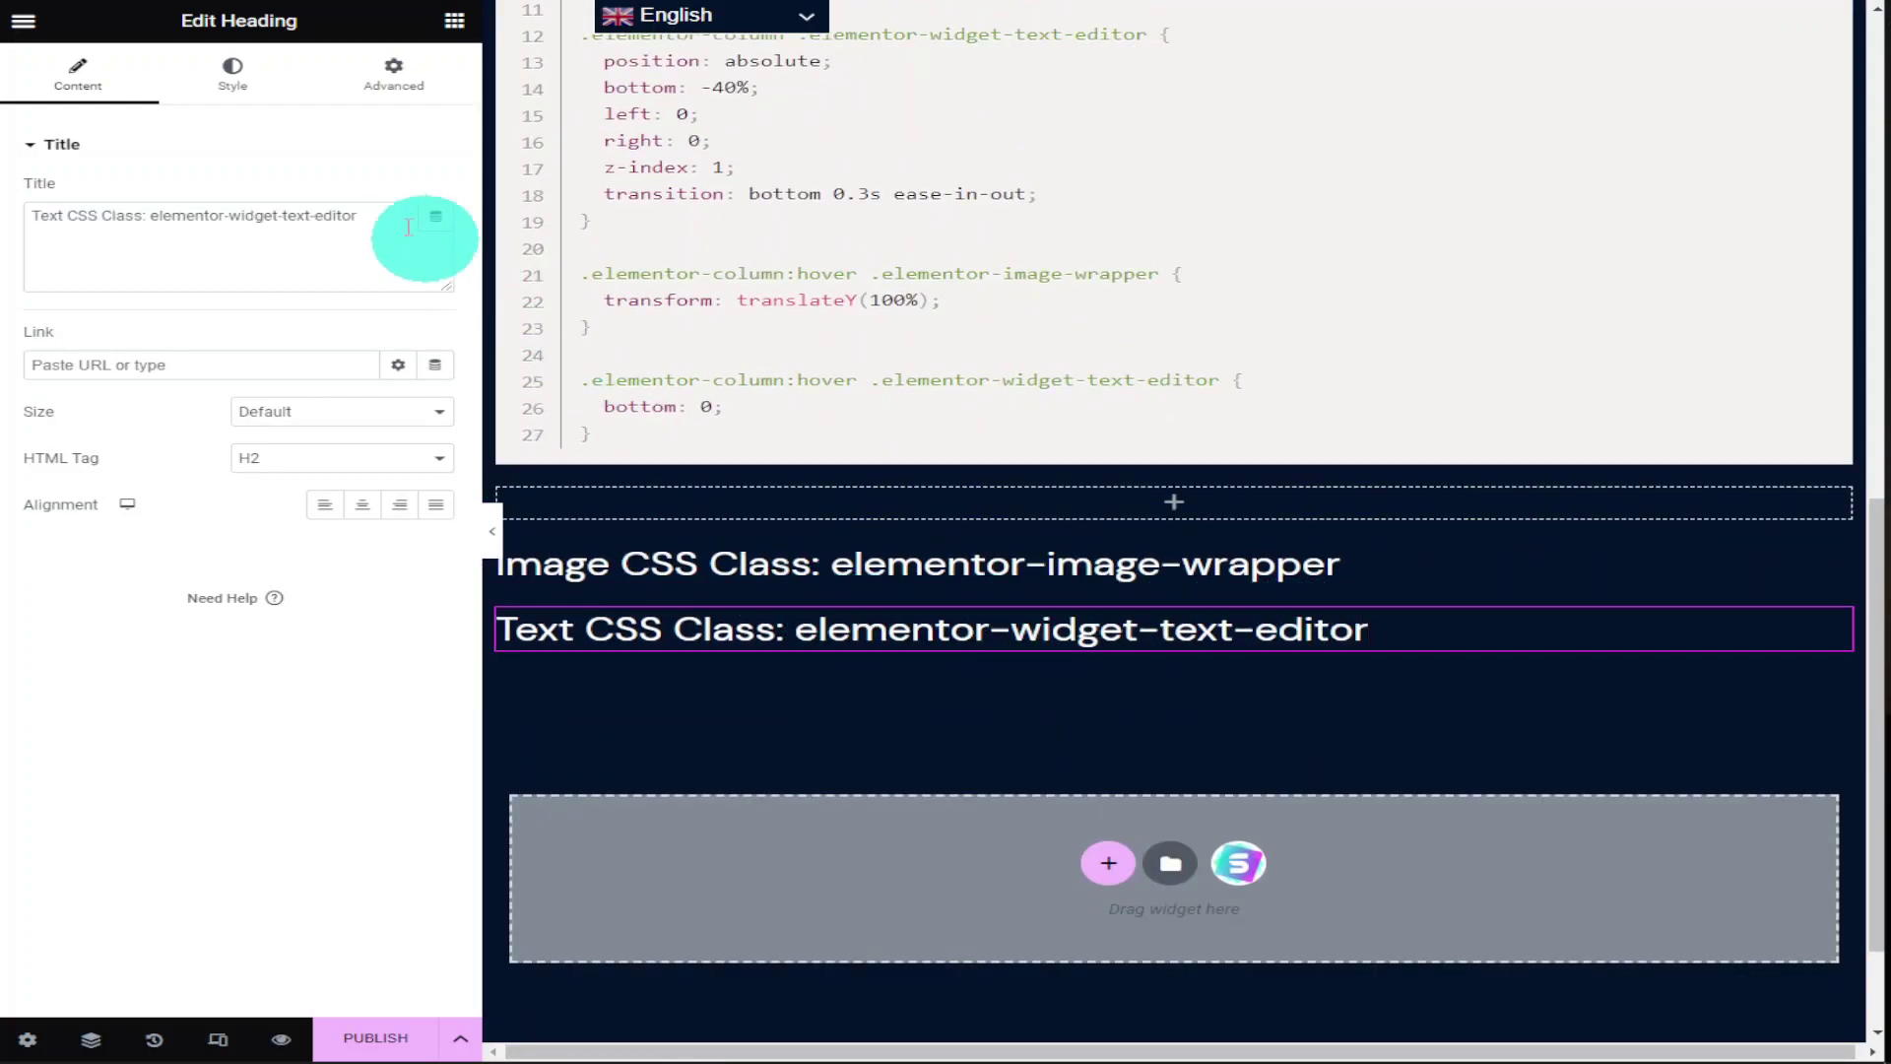
drag(422, 228, 171, 219)
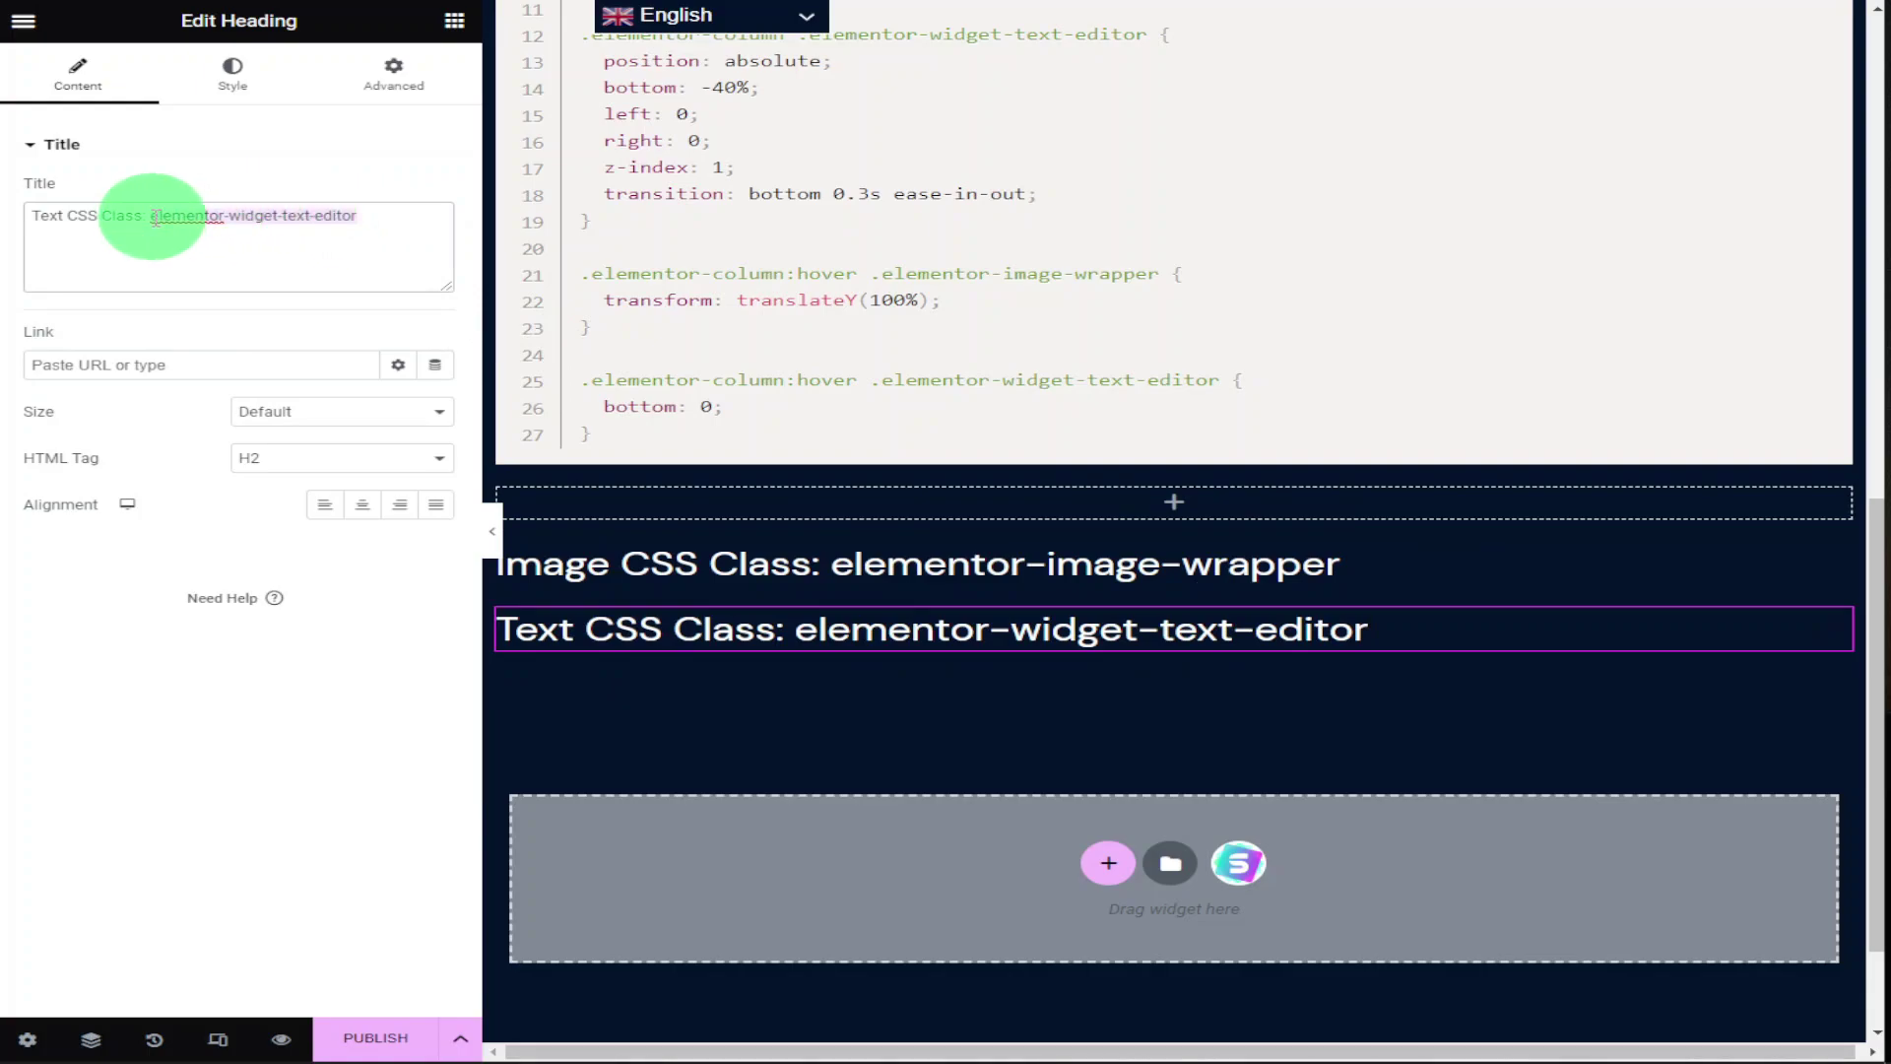
right_click(174, 218)
click(251, 286)
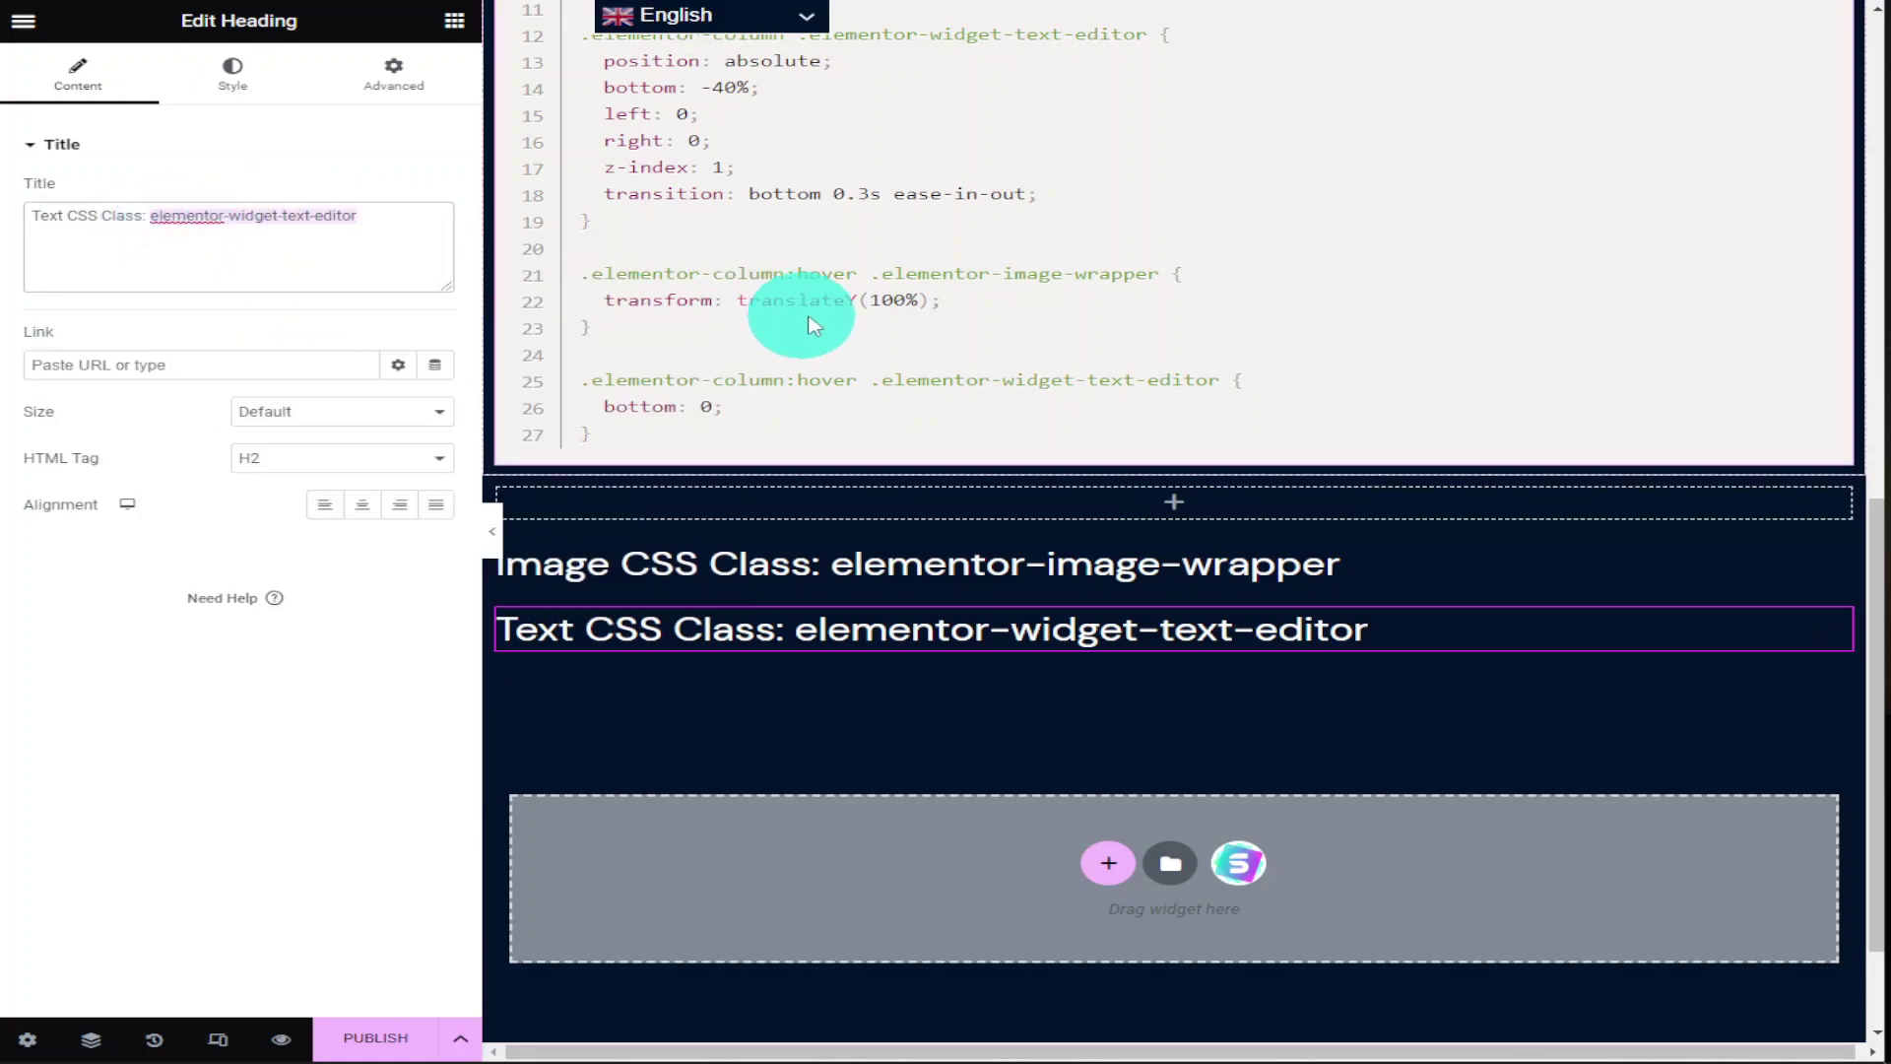
scroll(813, 321, up, 5)
scroll(814, 321, up, 5)
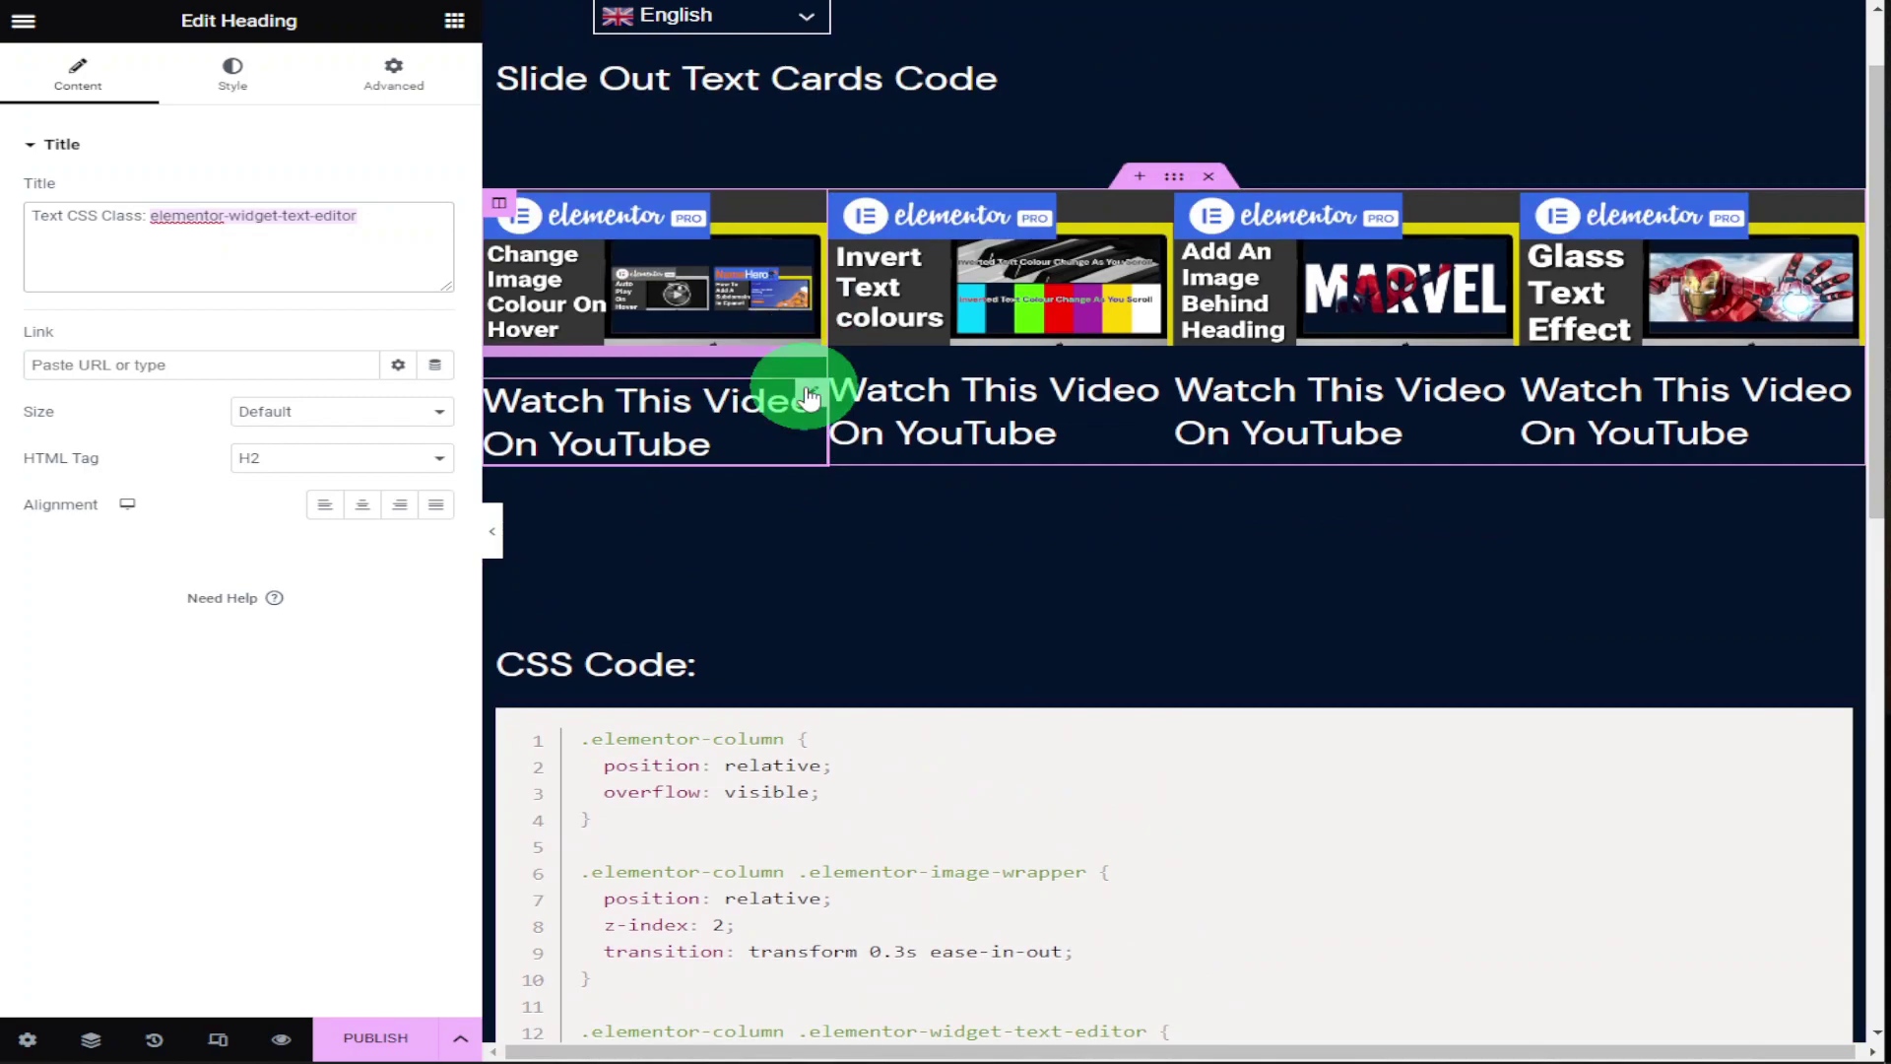
Paste elementor-widget-text-editor into the CSS Classes of the first and second headings
click(379, 81)
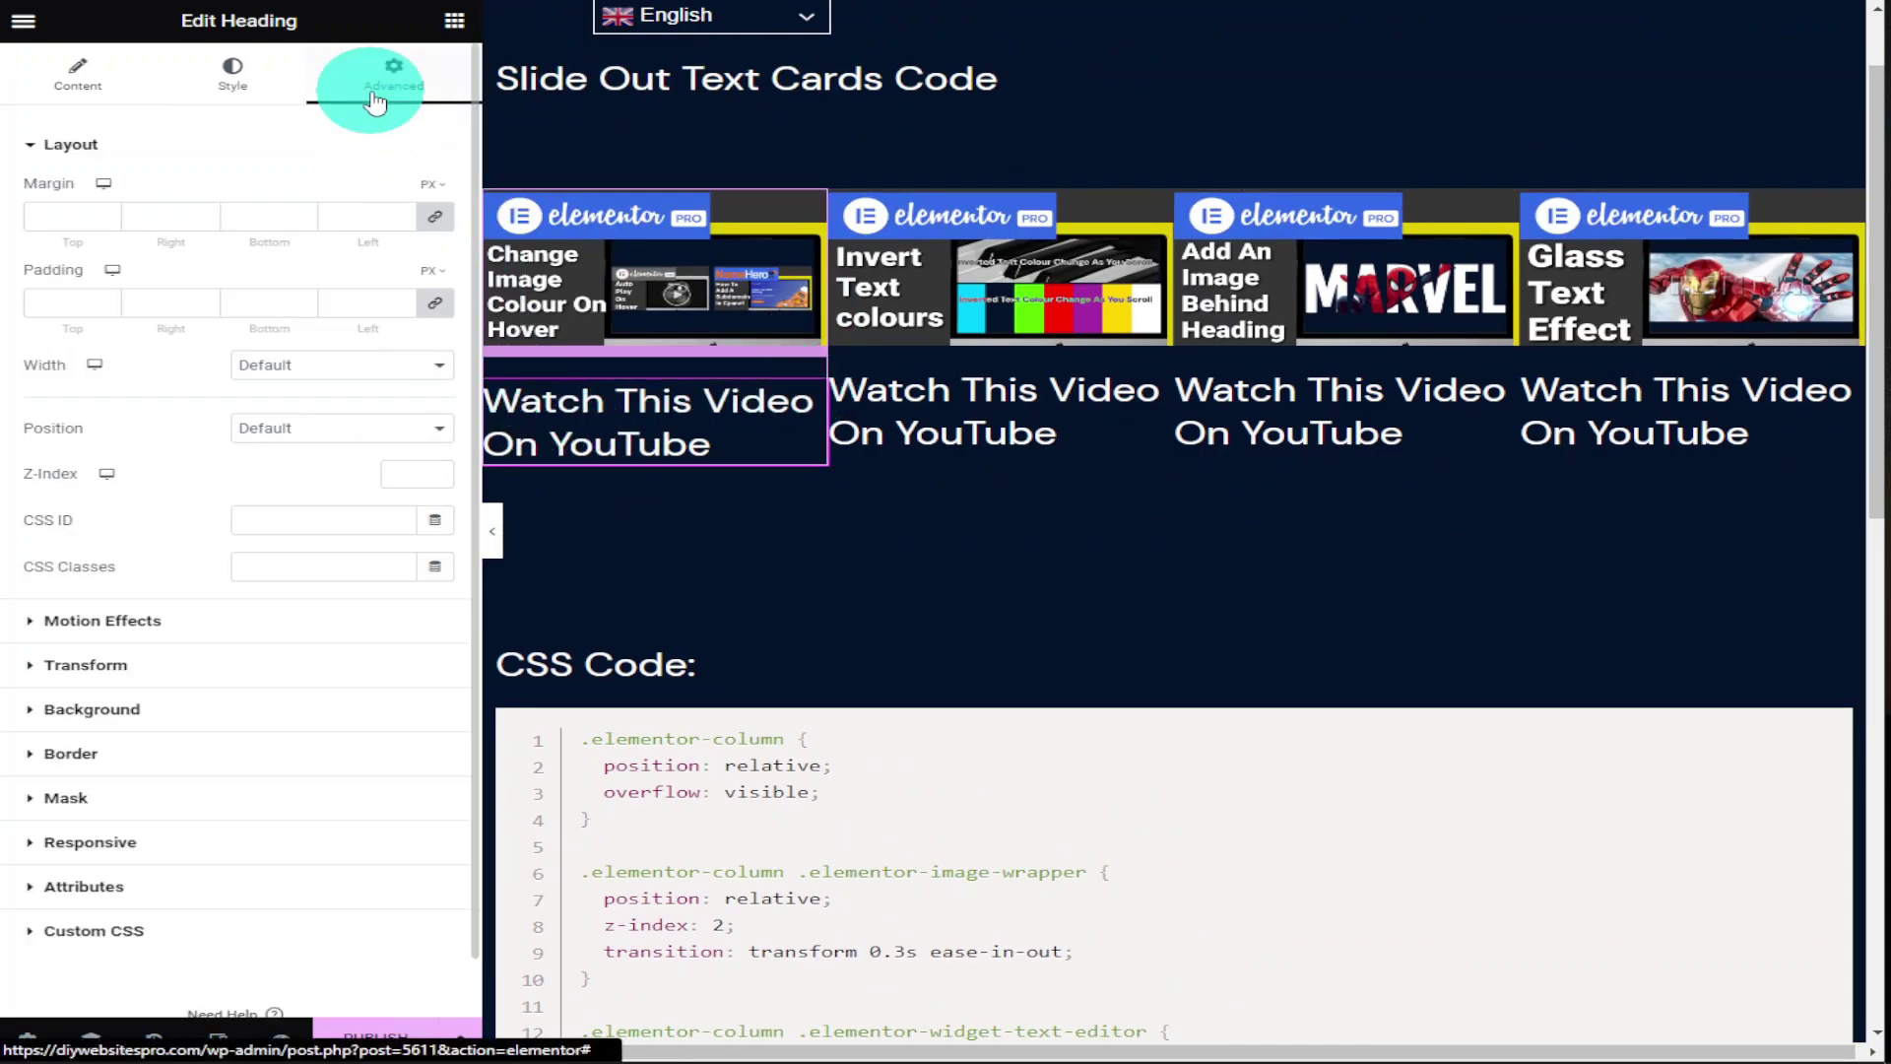
right_click(314, 571)
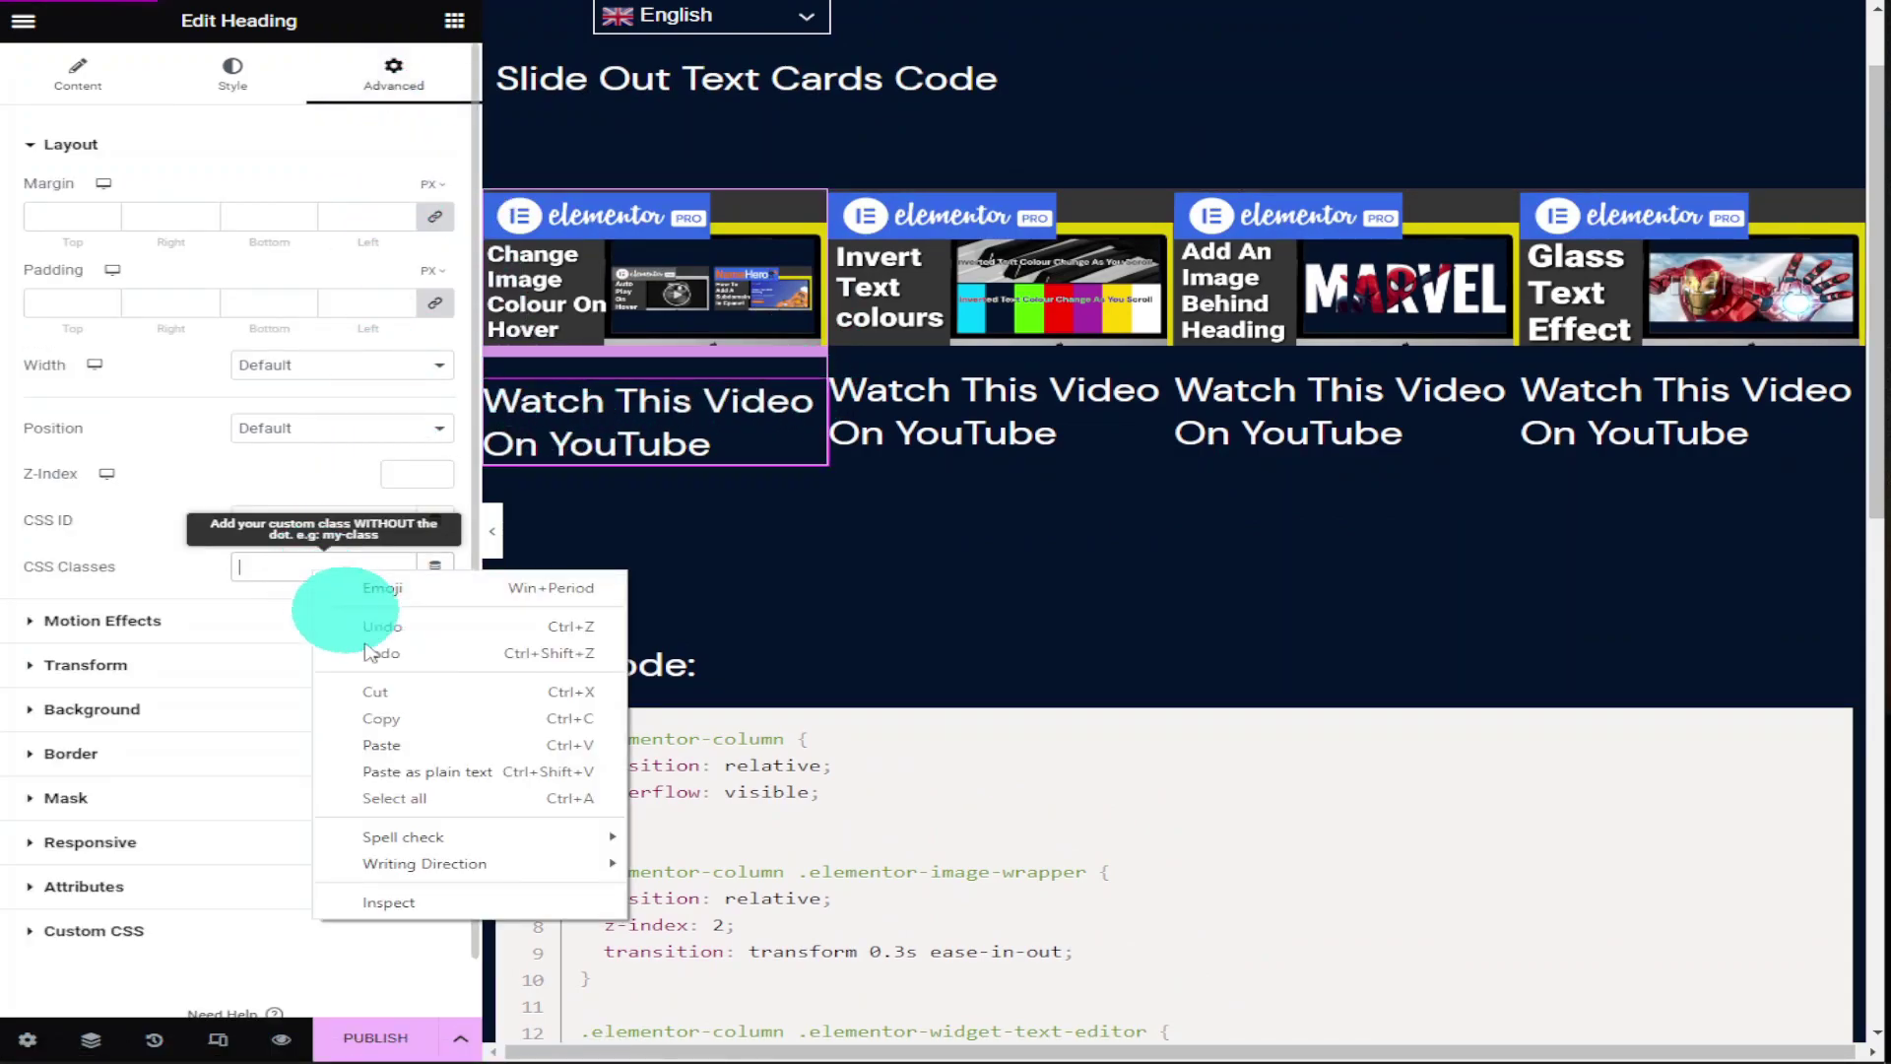
click(386, 729)
click(1160, 380)
click(389, 69)
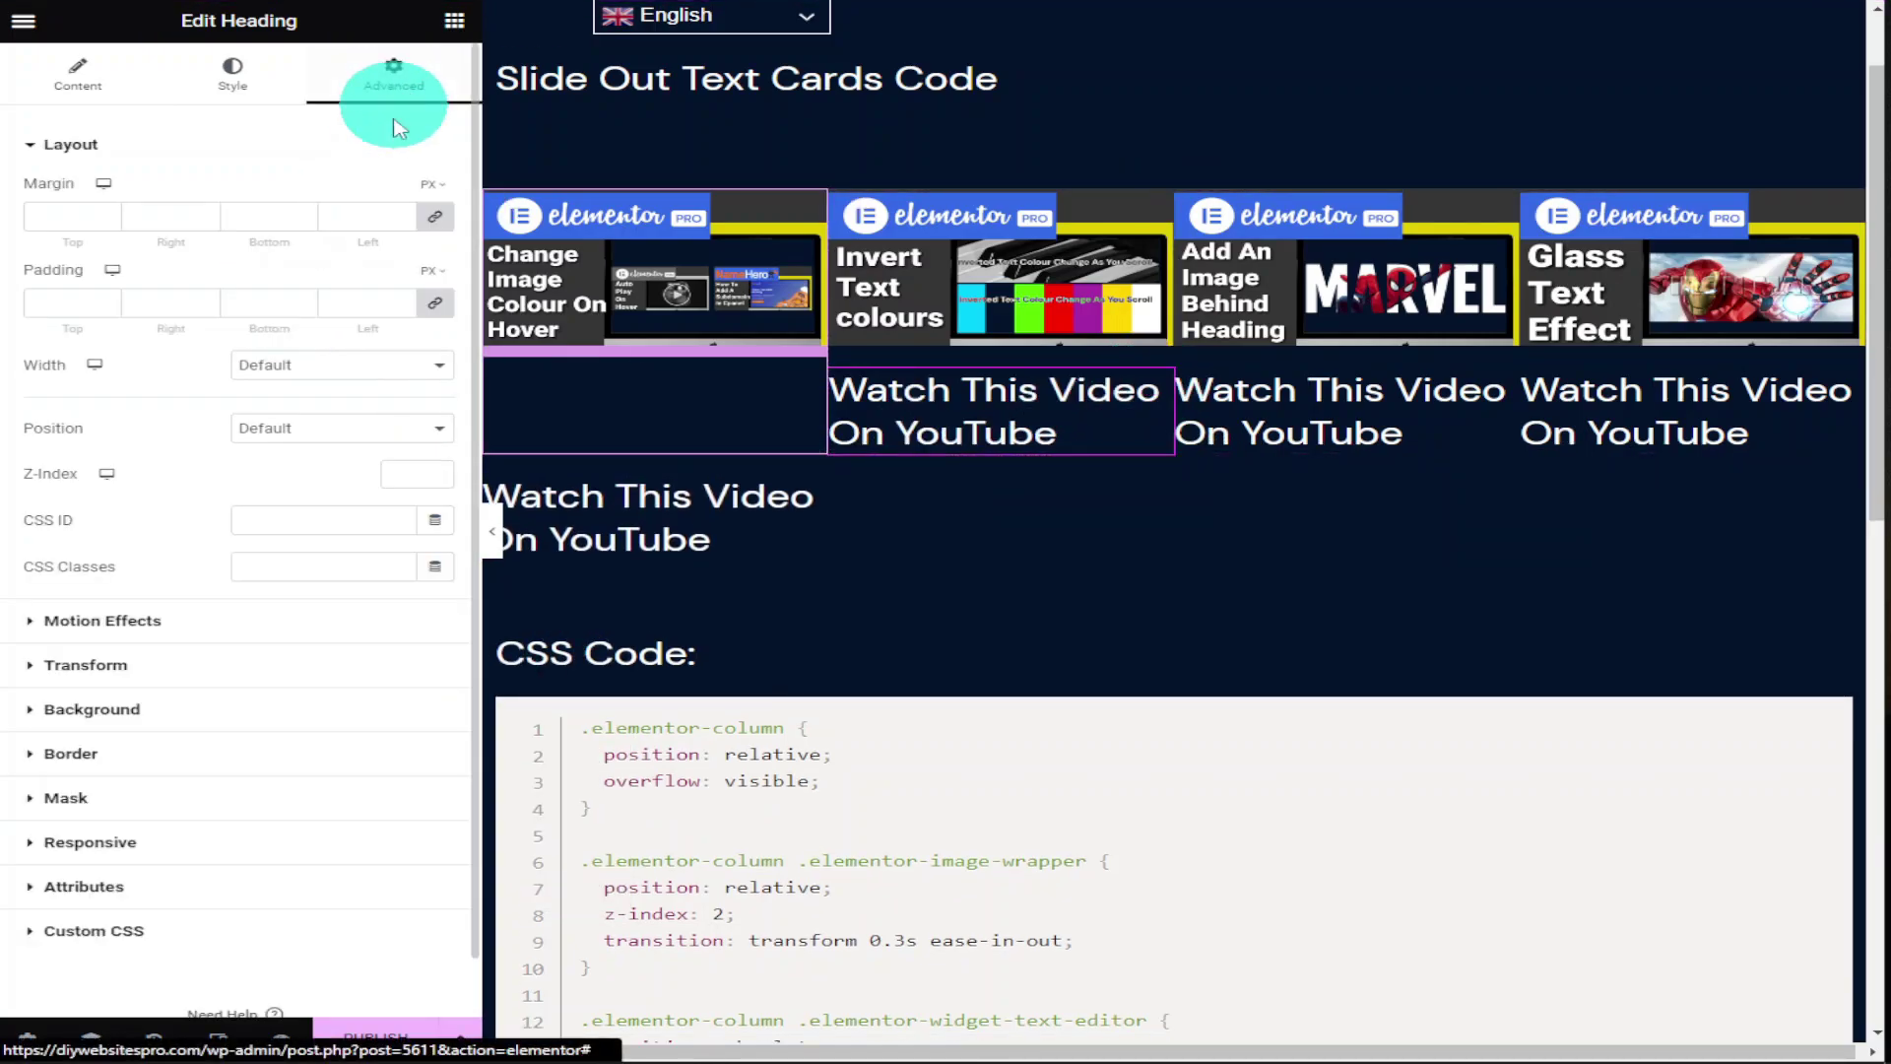
click(317, 559)
right_click(318, 559)
click(399, 737)
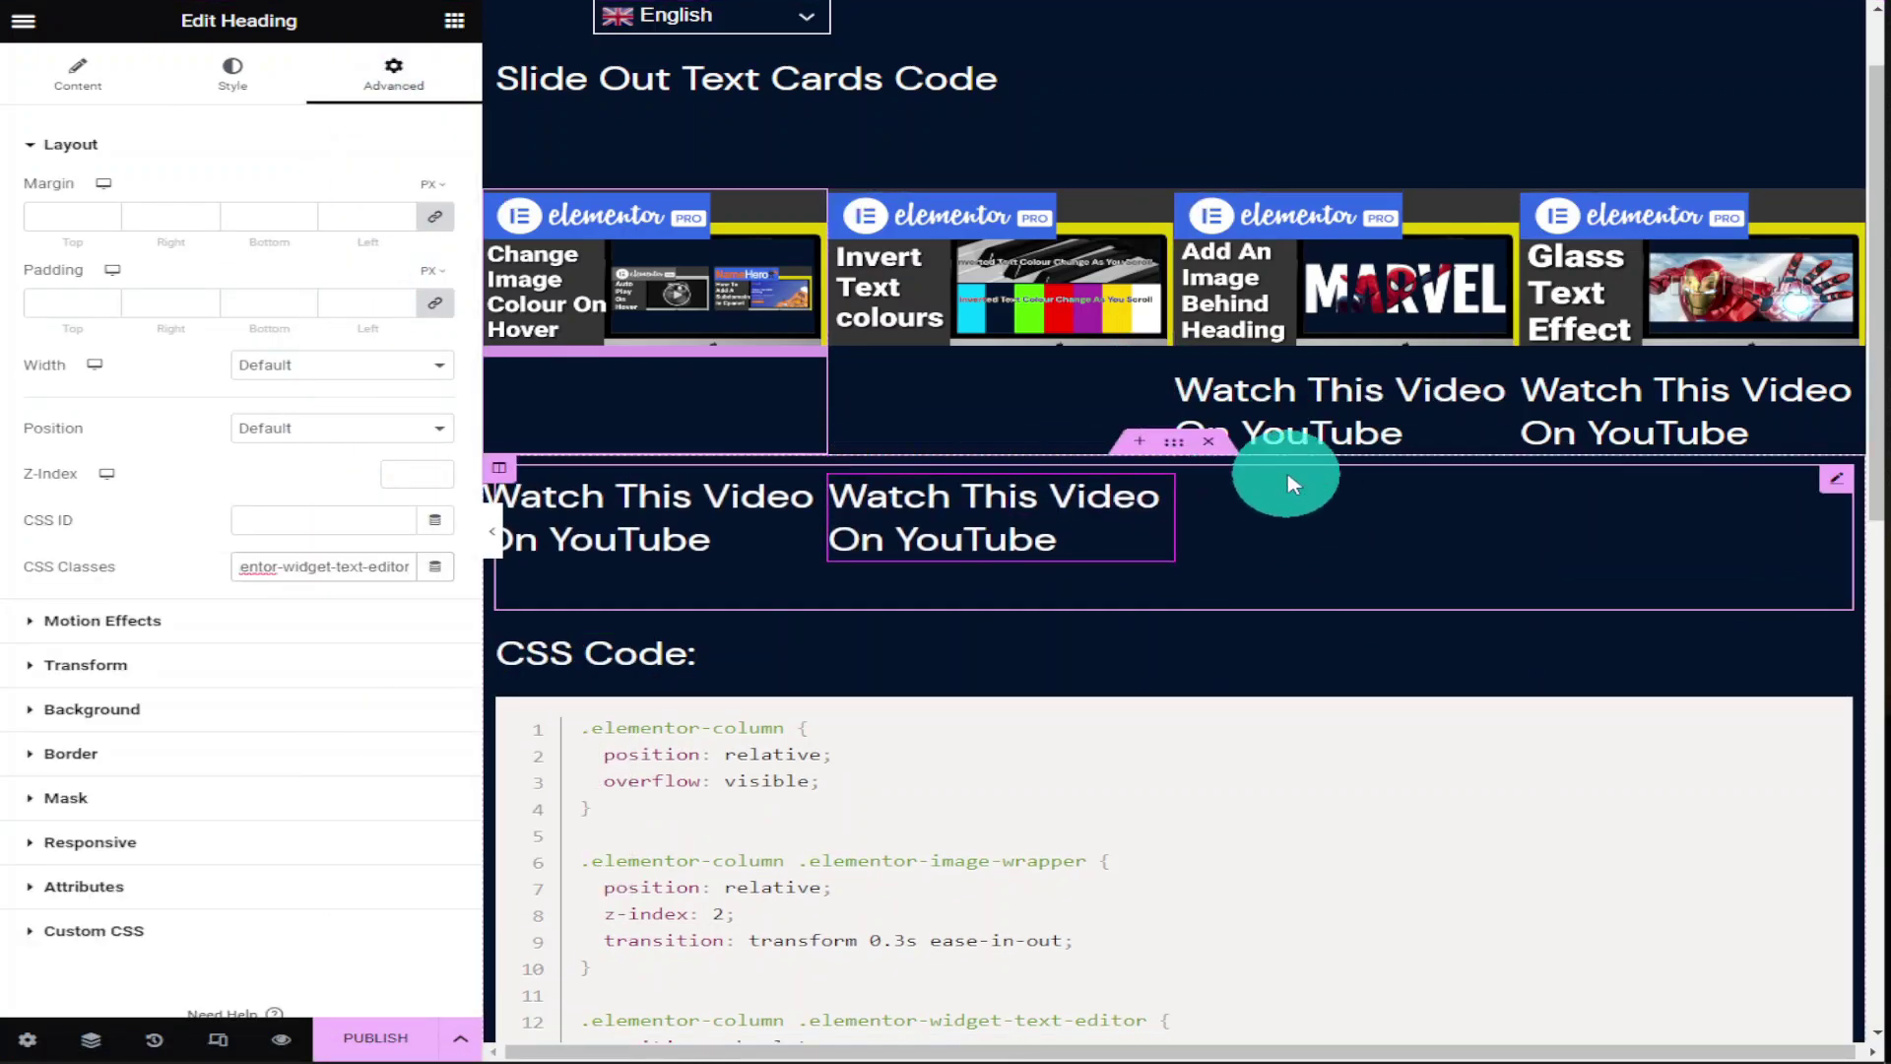
Paste elementor-widget-text-editor into the CSS Classes of the third and fourth headings
click(1435, 414)
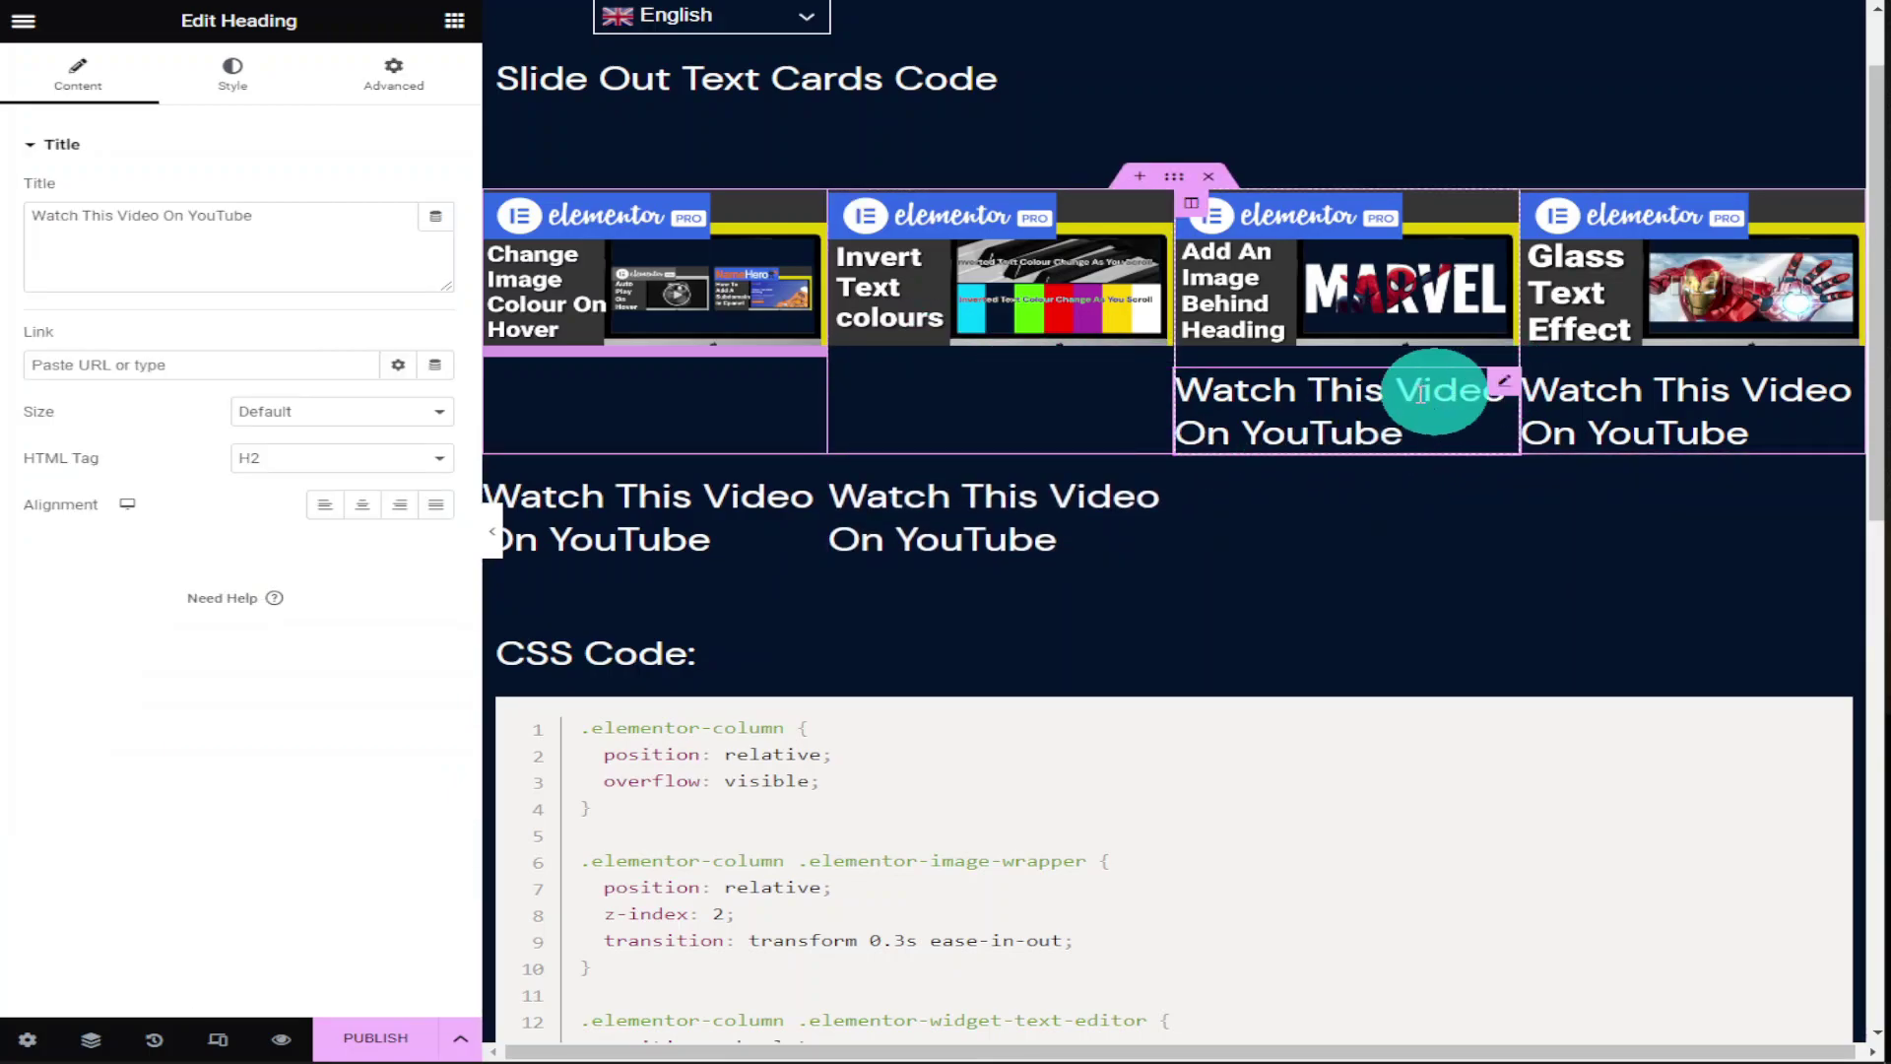
click(404, 93)
right_click(285, 567)
click(394, 743)
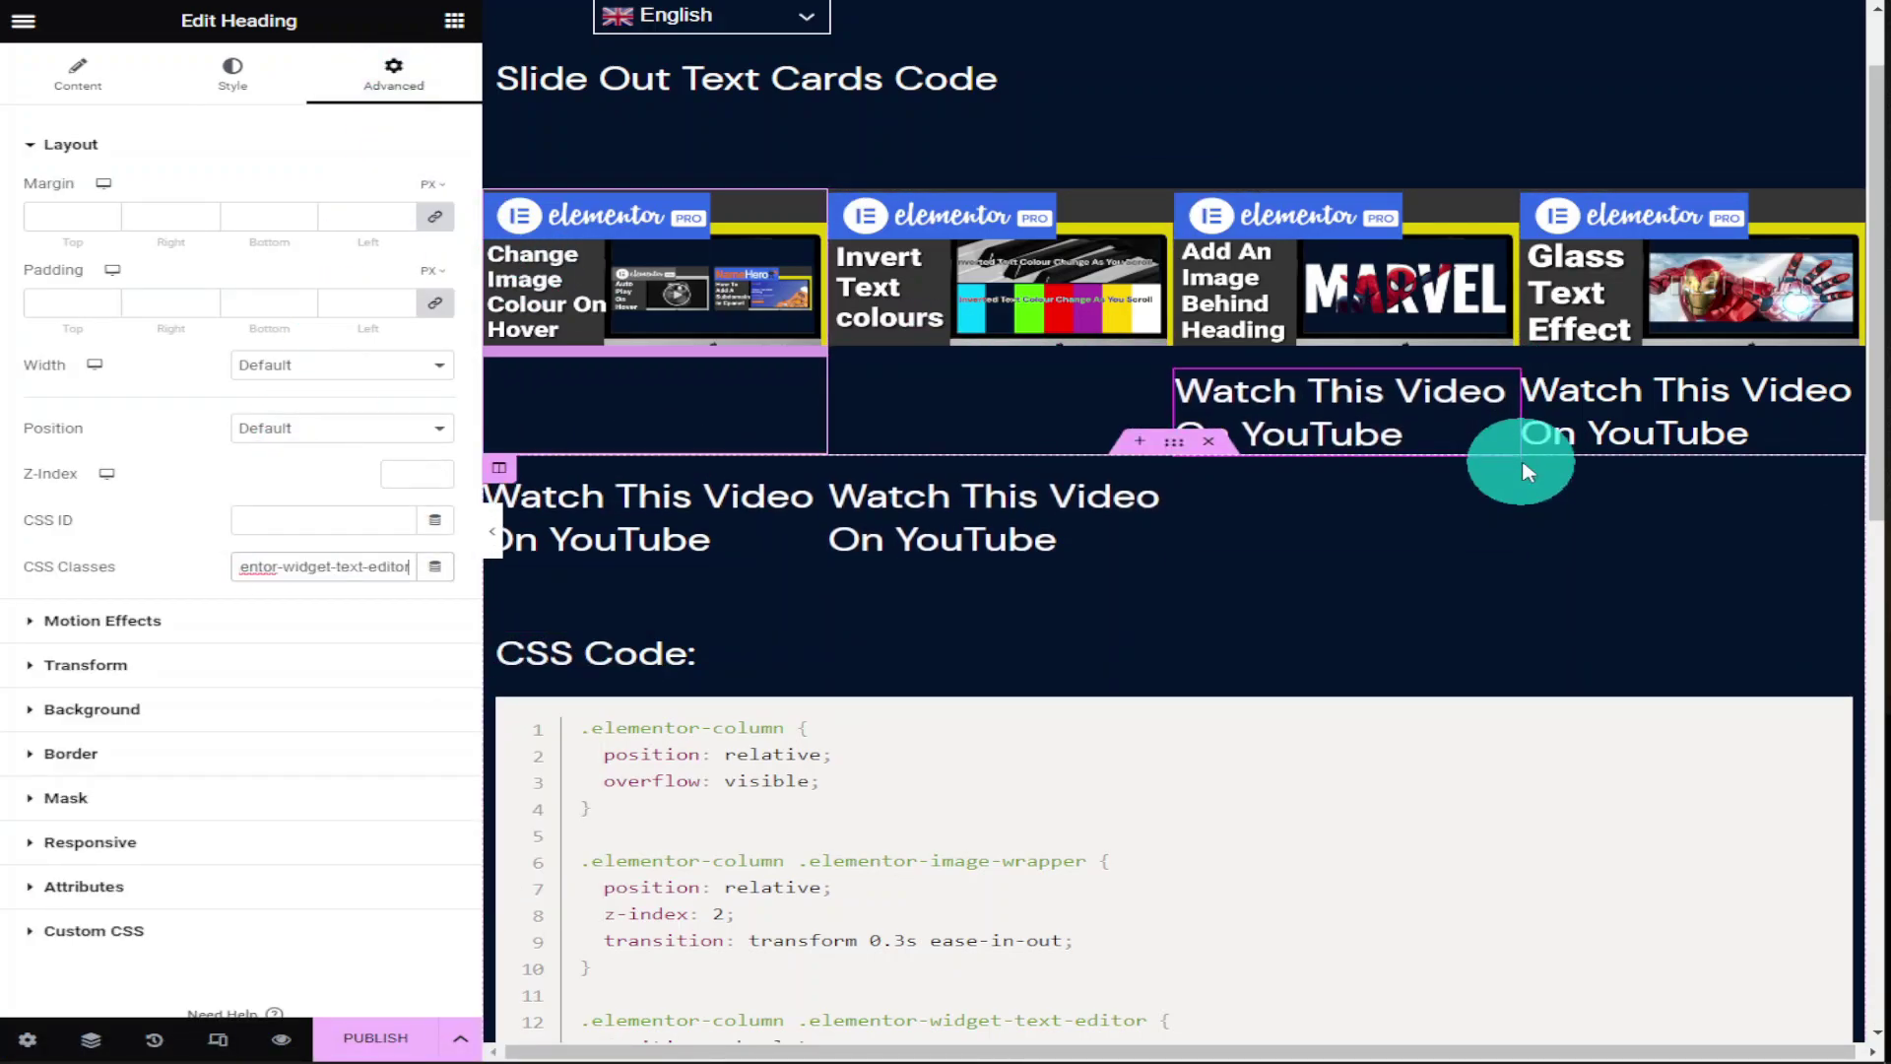
click(1852, 394)
click(394, 85)
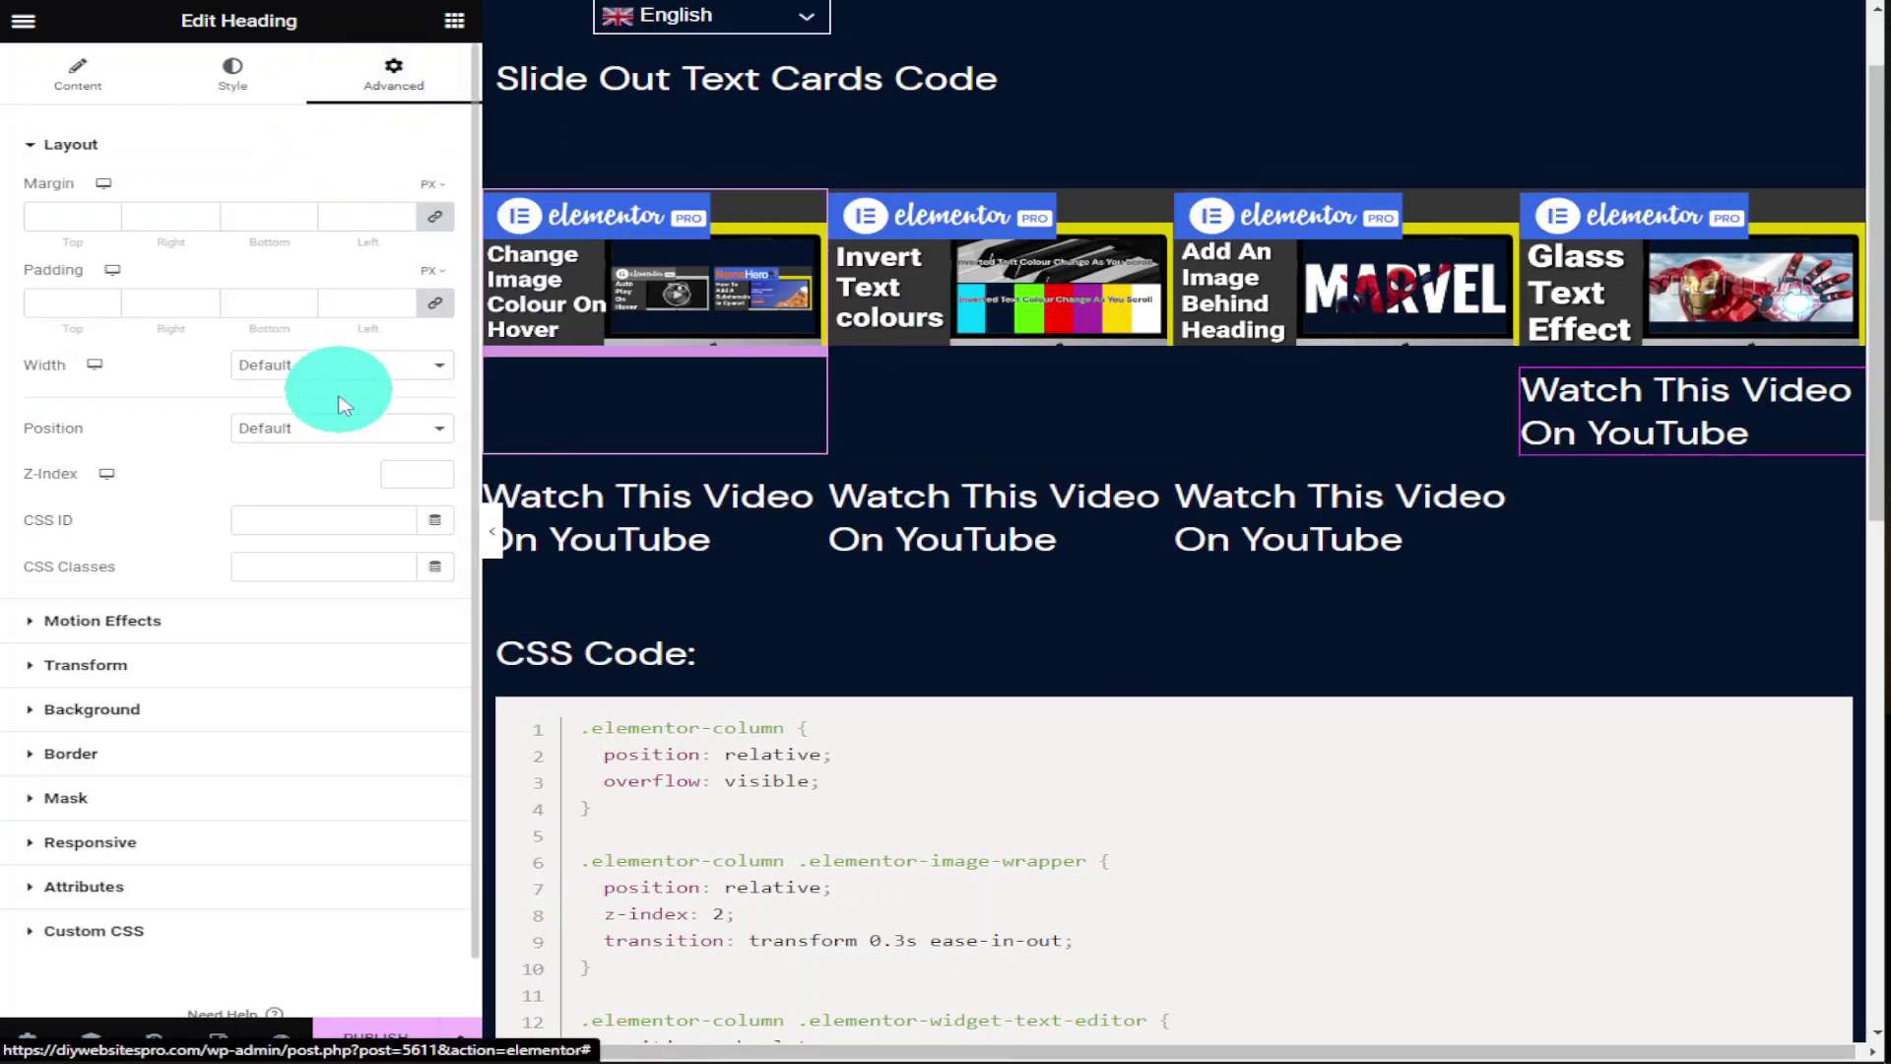
right_click(295, 567)
click(399, 768)
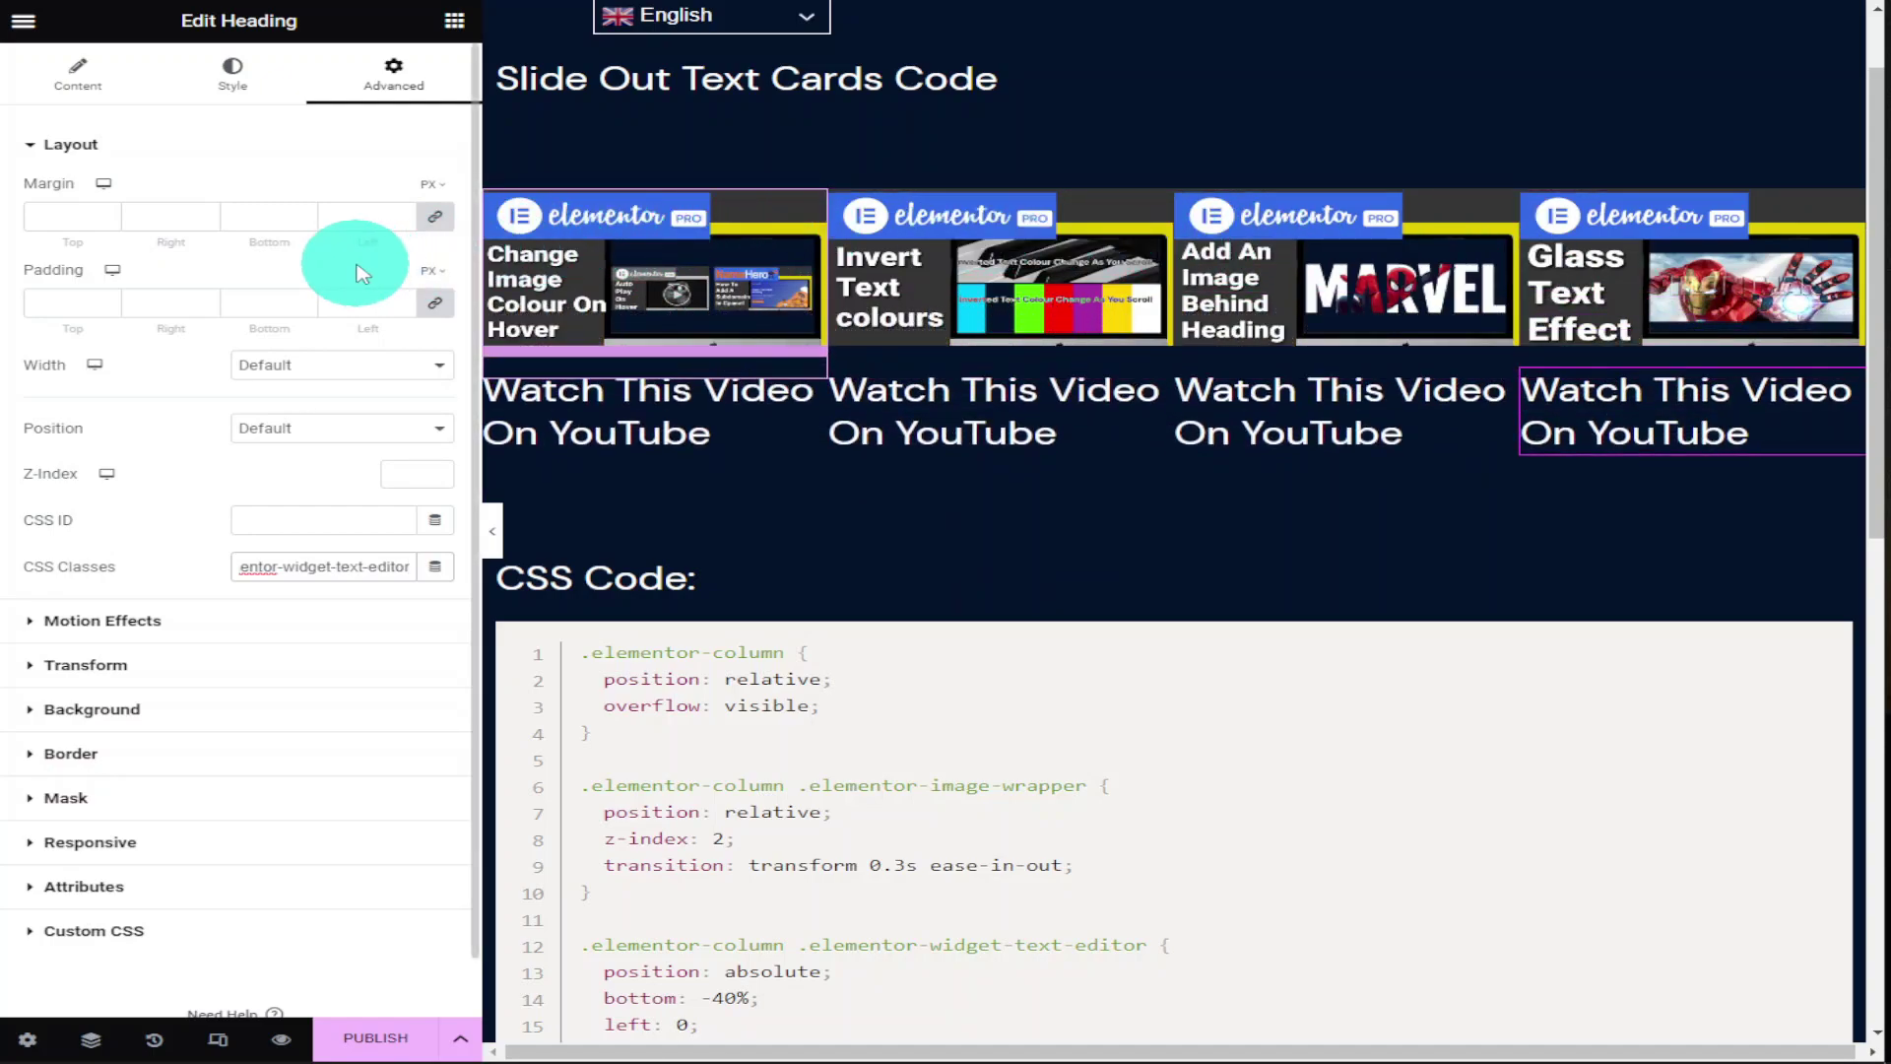
Copy the class name elementor-image-wrapper from the Image CSS Class heading's title
scroll(1055, 274, down, 6)
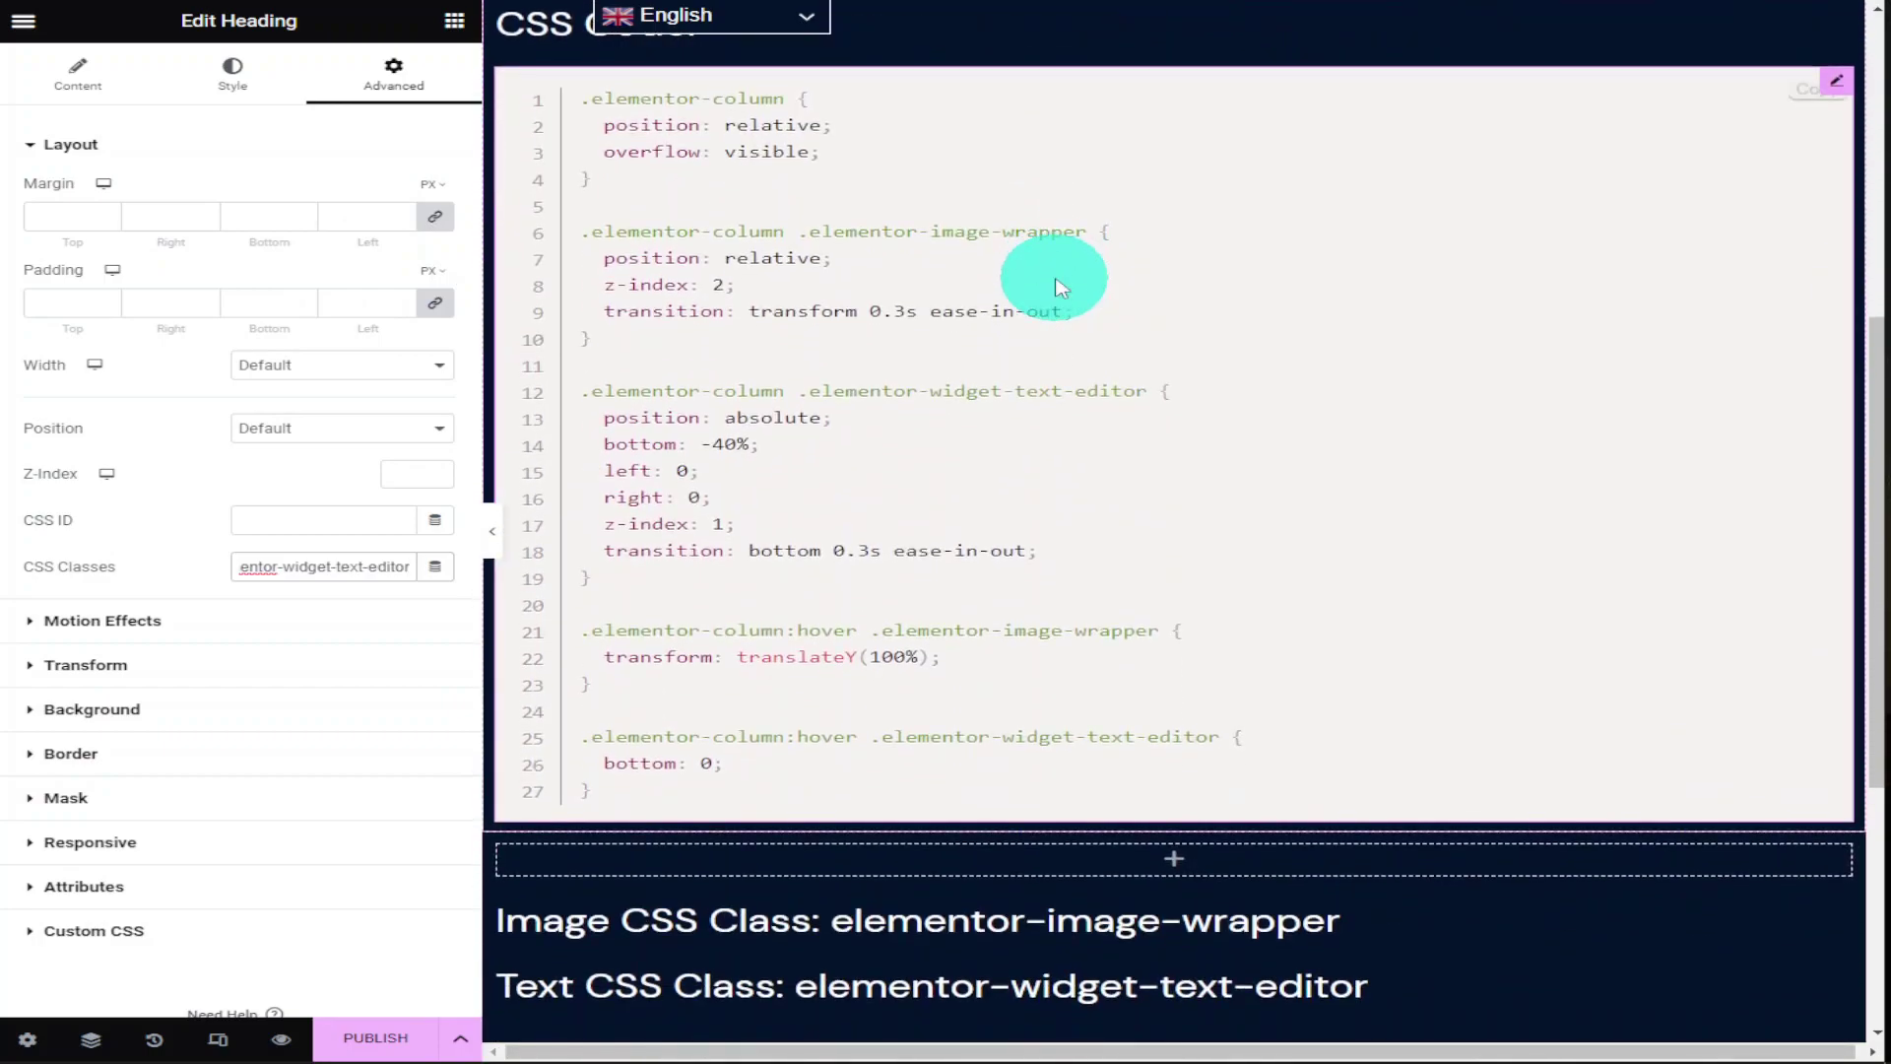
click(1393, 921)
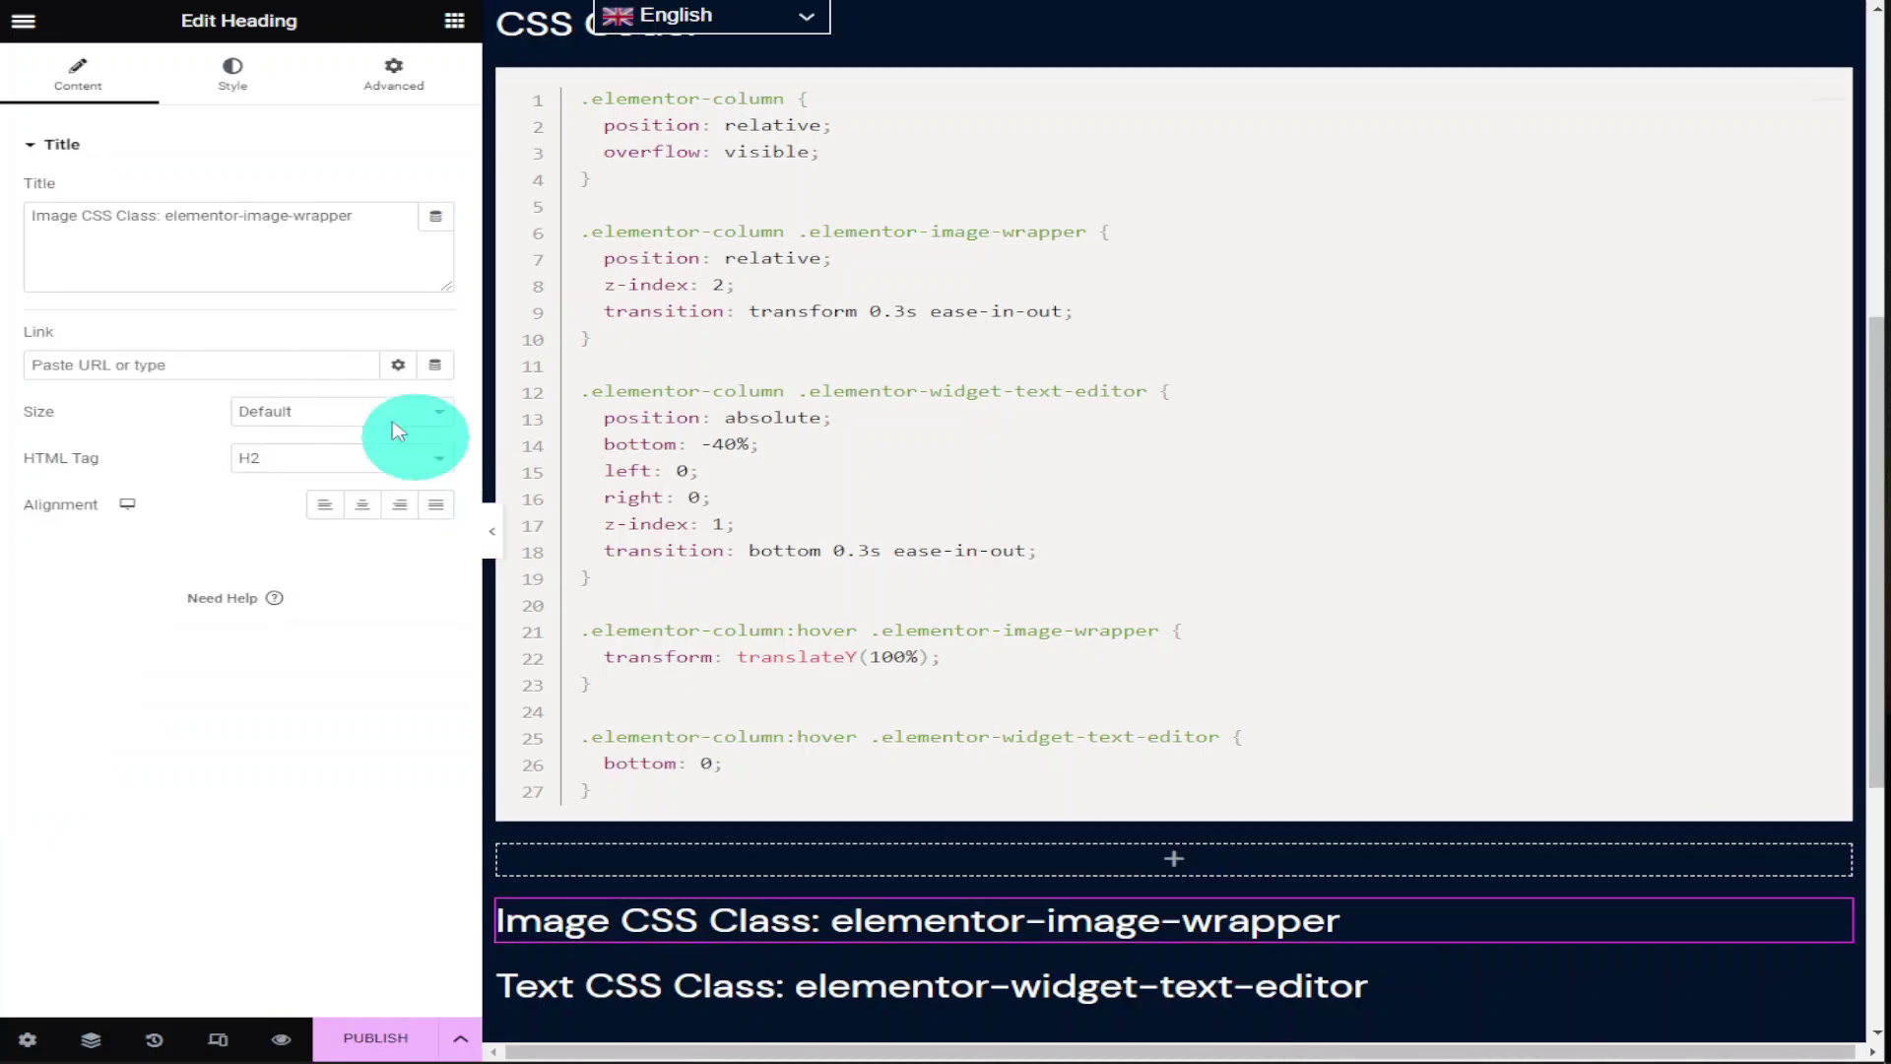
drag(352, 214, 225, 213)
scroll(1294, 765, up, 7)
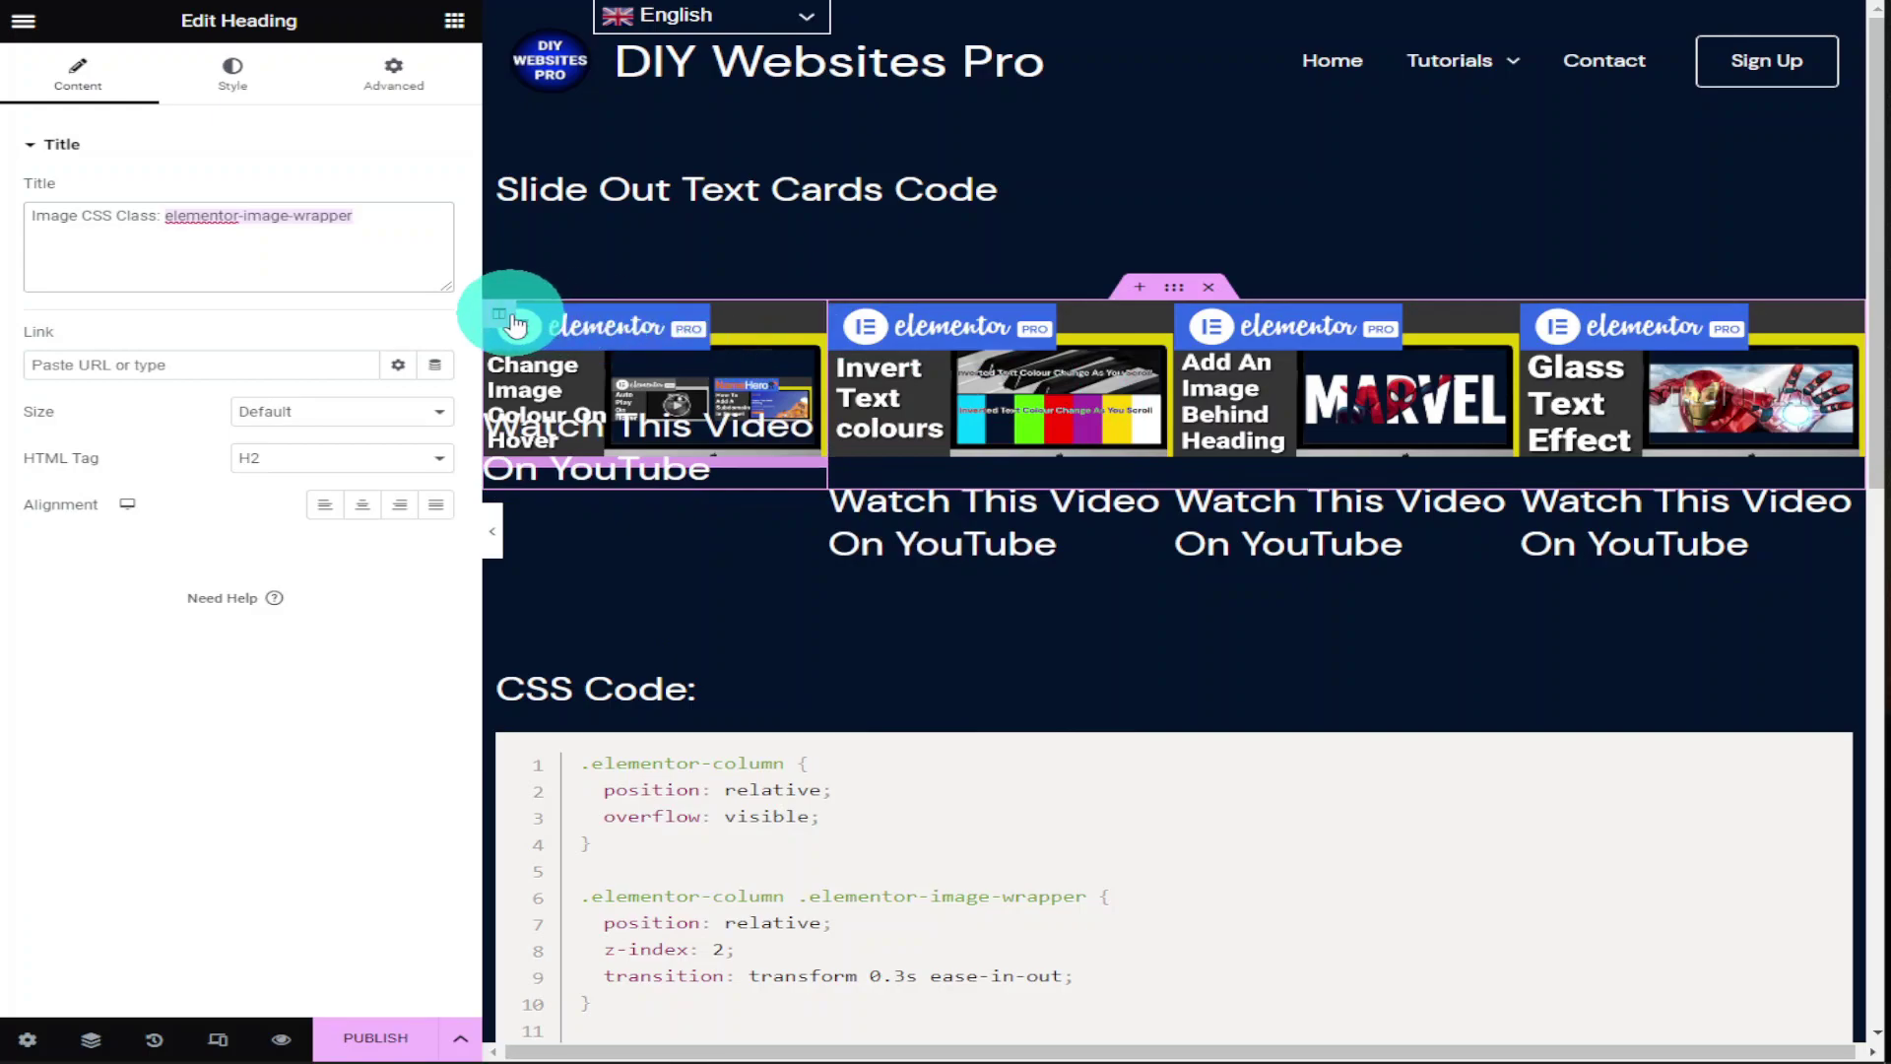
Paste elementor-image-wrapper into the CSS Classes field of the first and second card images
click(557, 335)
click(394, 76)
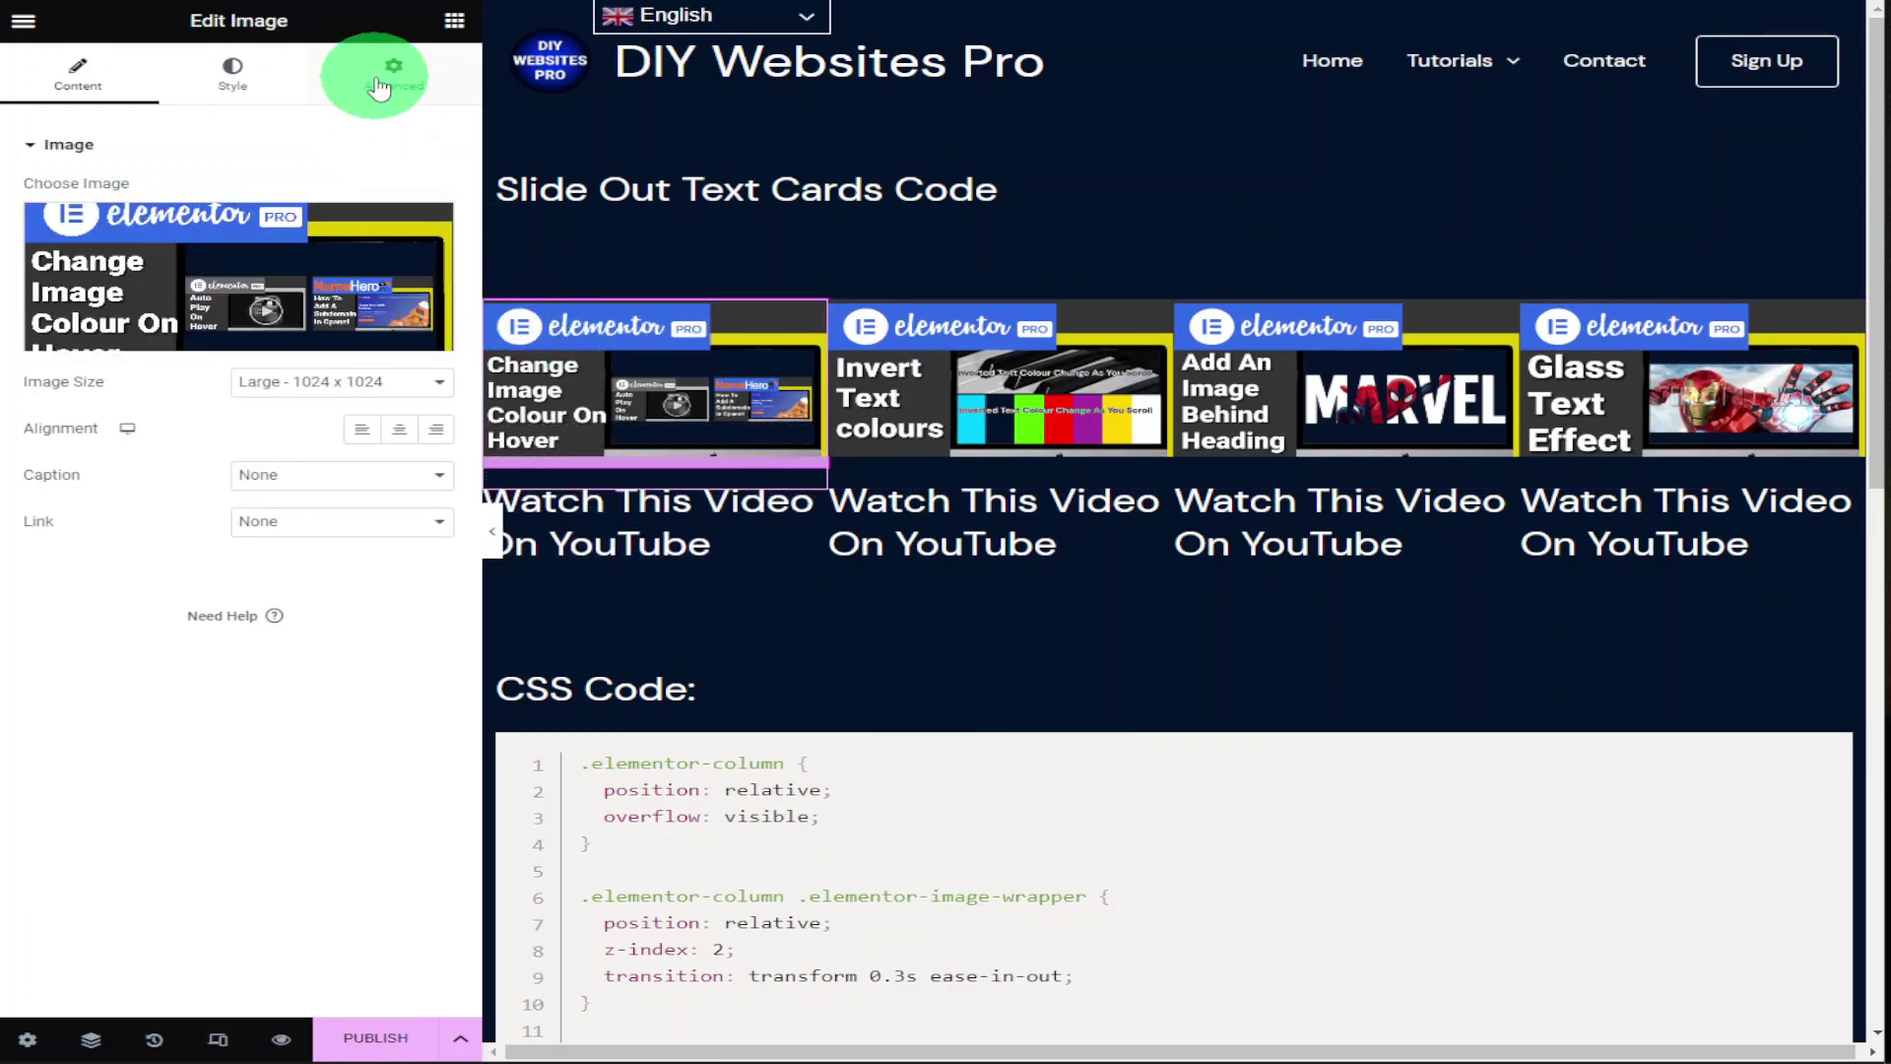
click(305, 568)
right_click(304, 568)
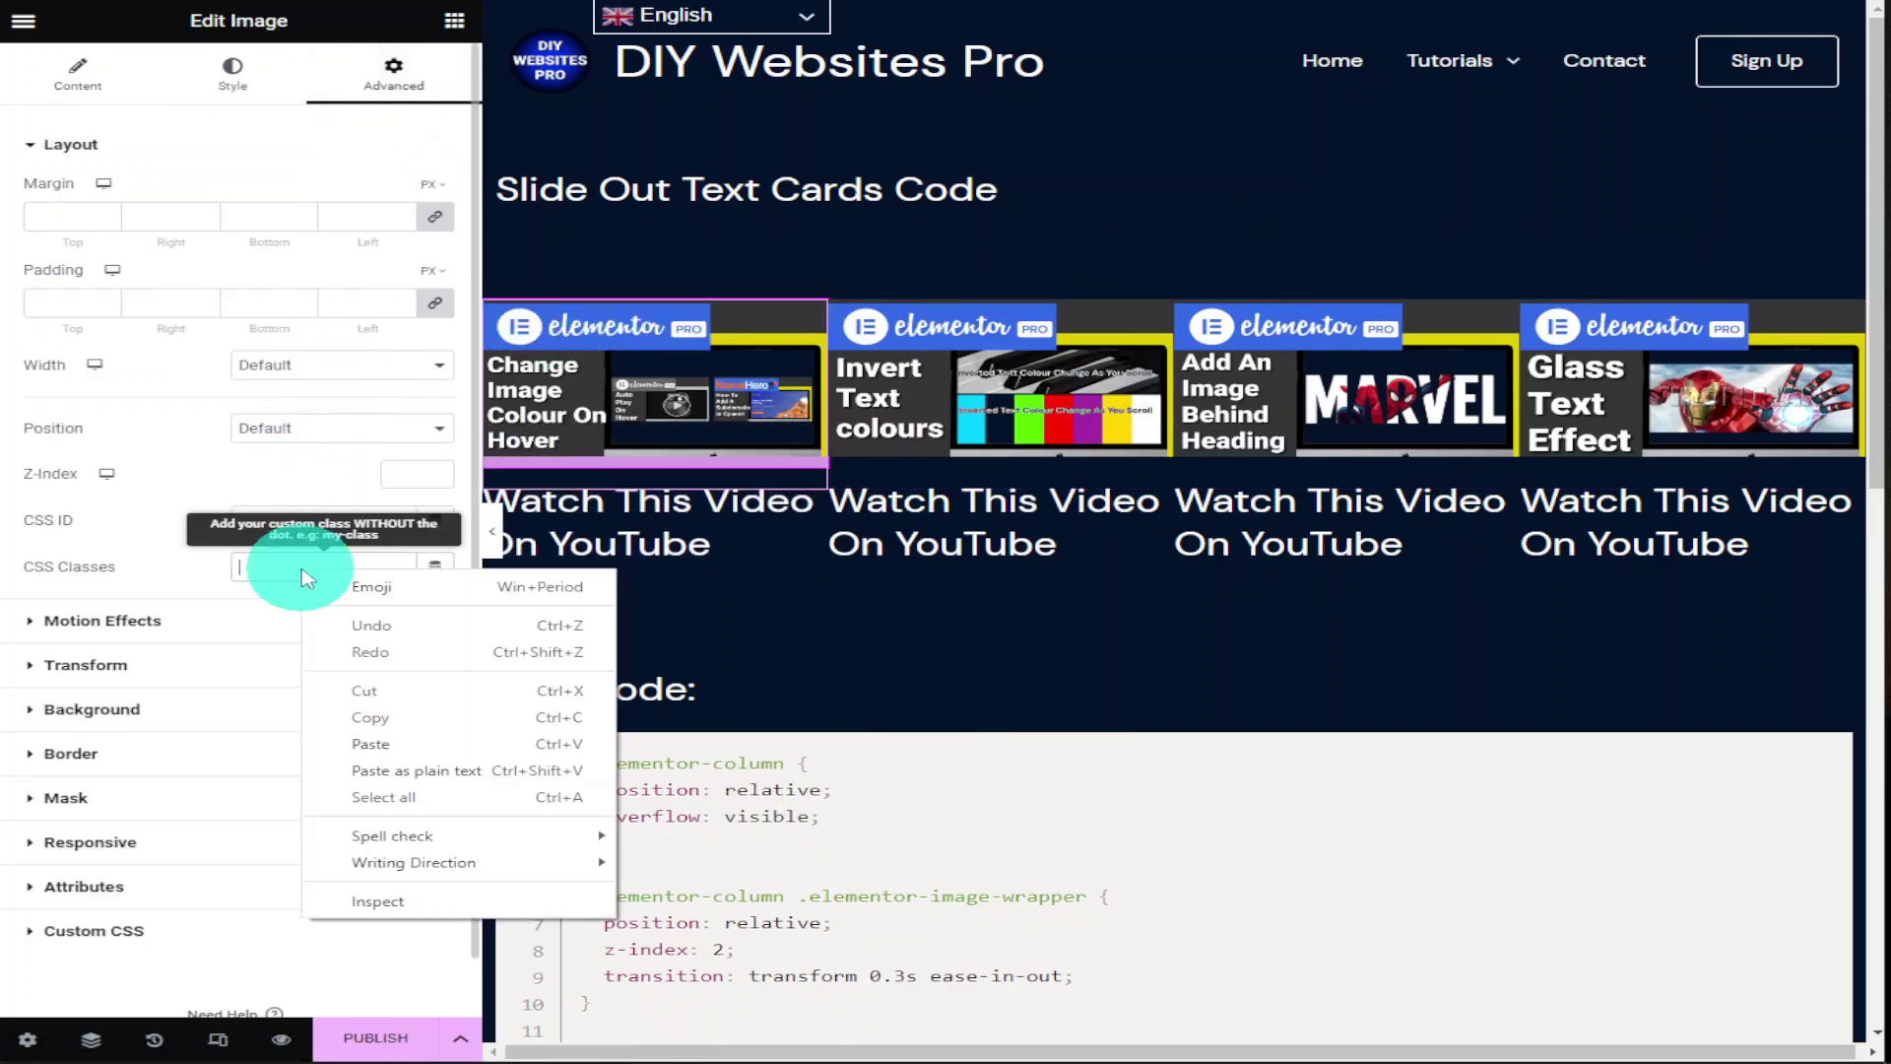
click(422, 761)
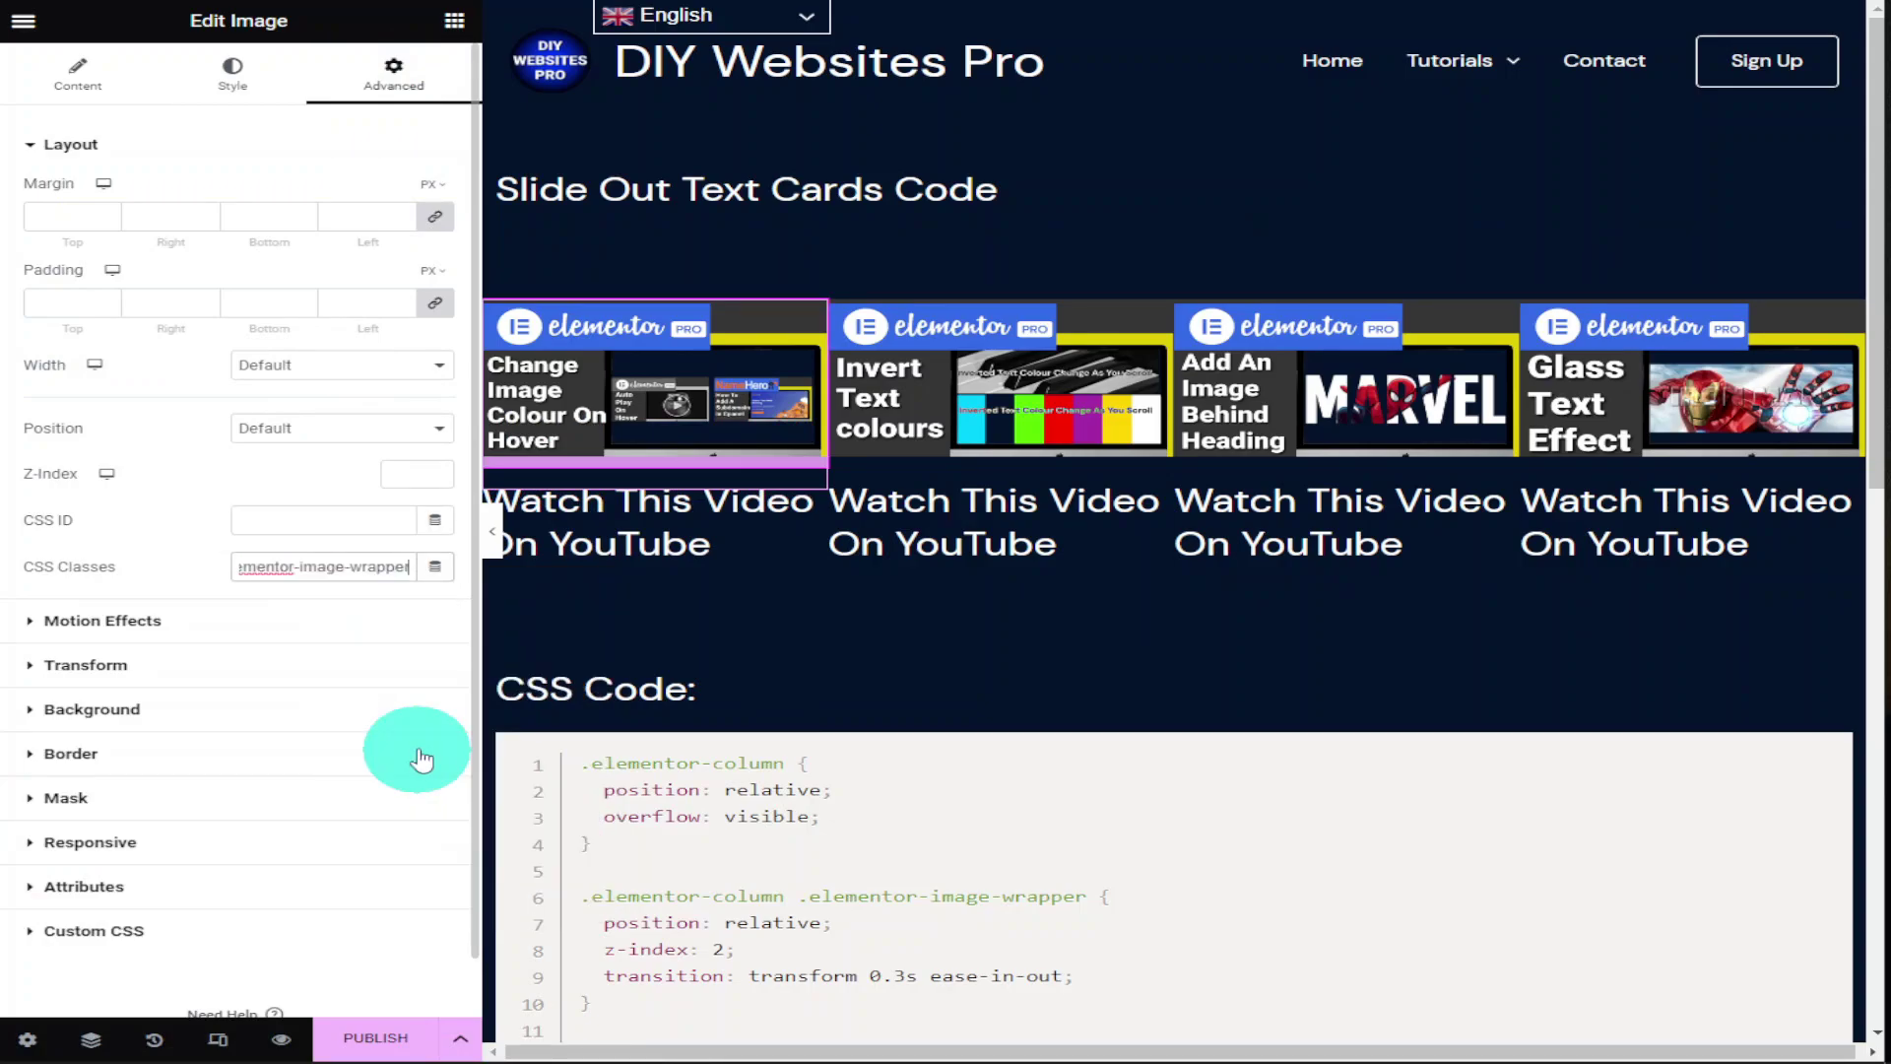
click(1133, 325)
click(394, 76)
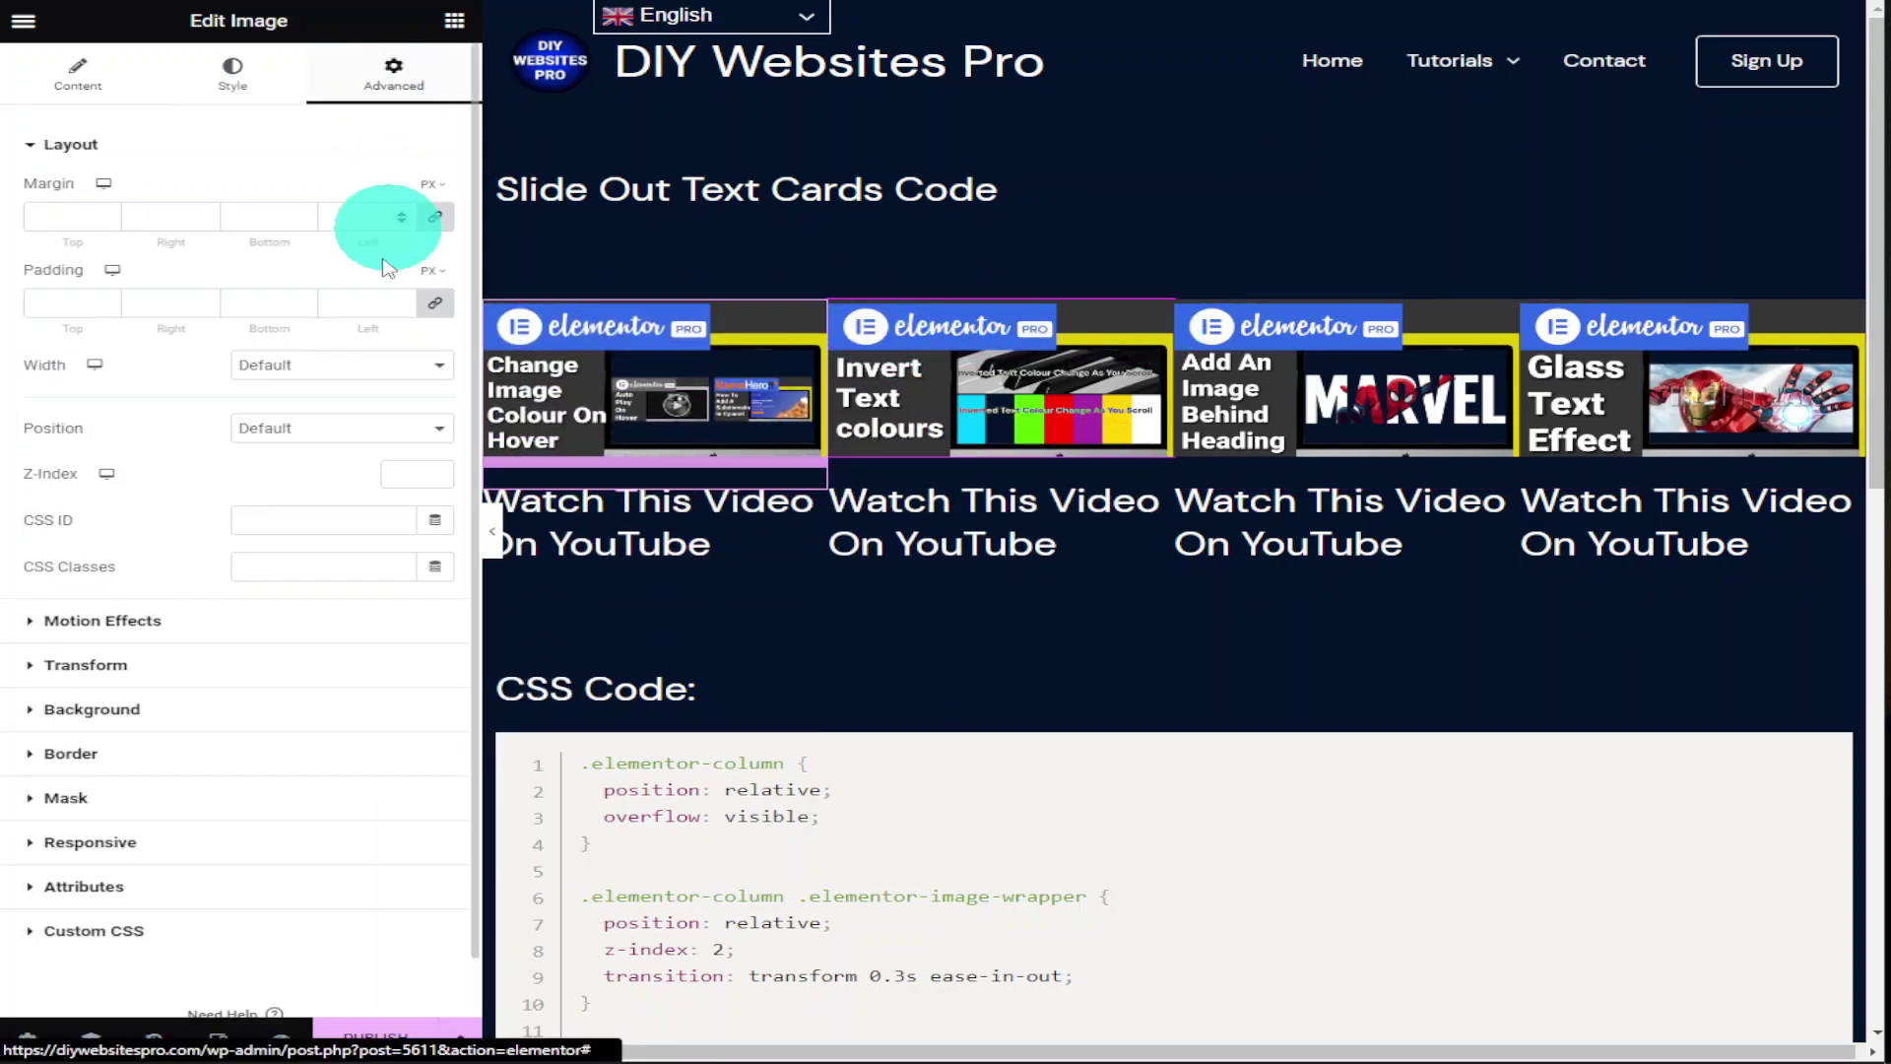
click(317, 568)
right_click(317, 568)
click(393, 745)
click(1477, 316)
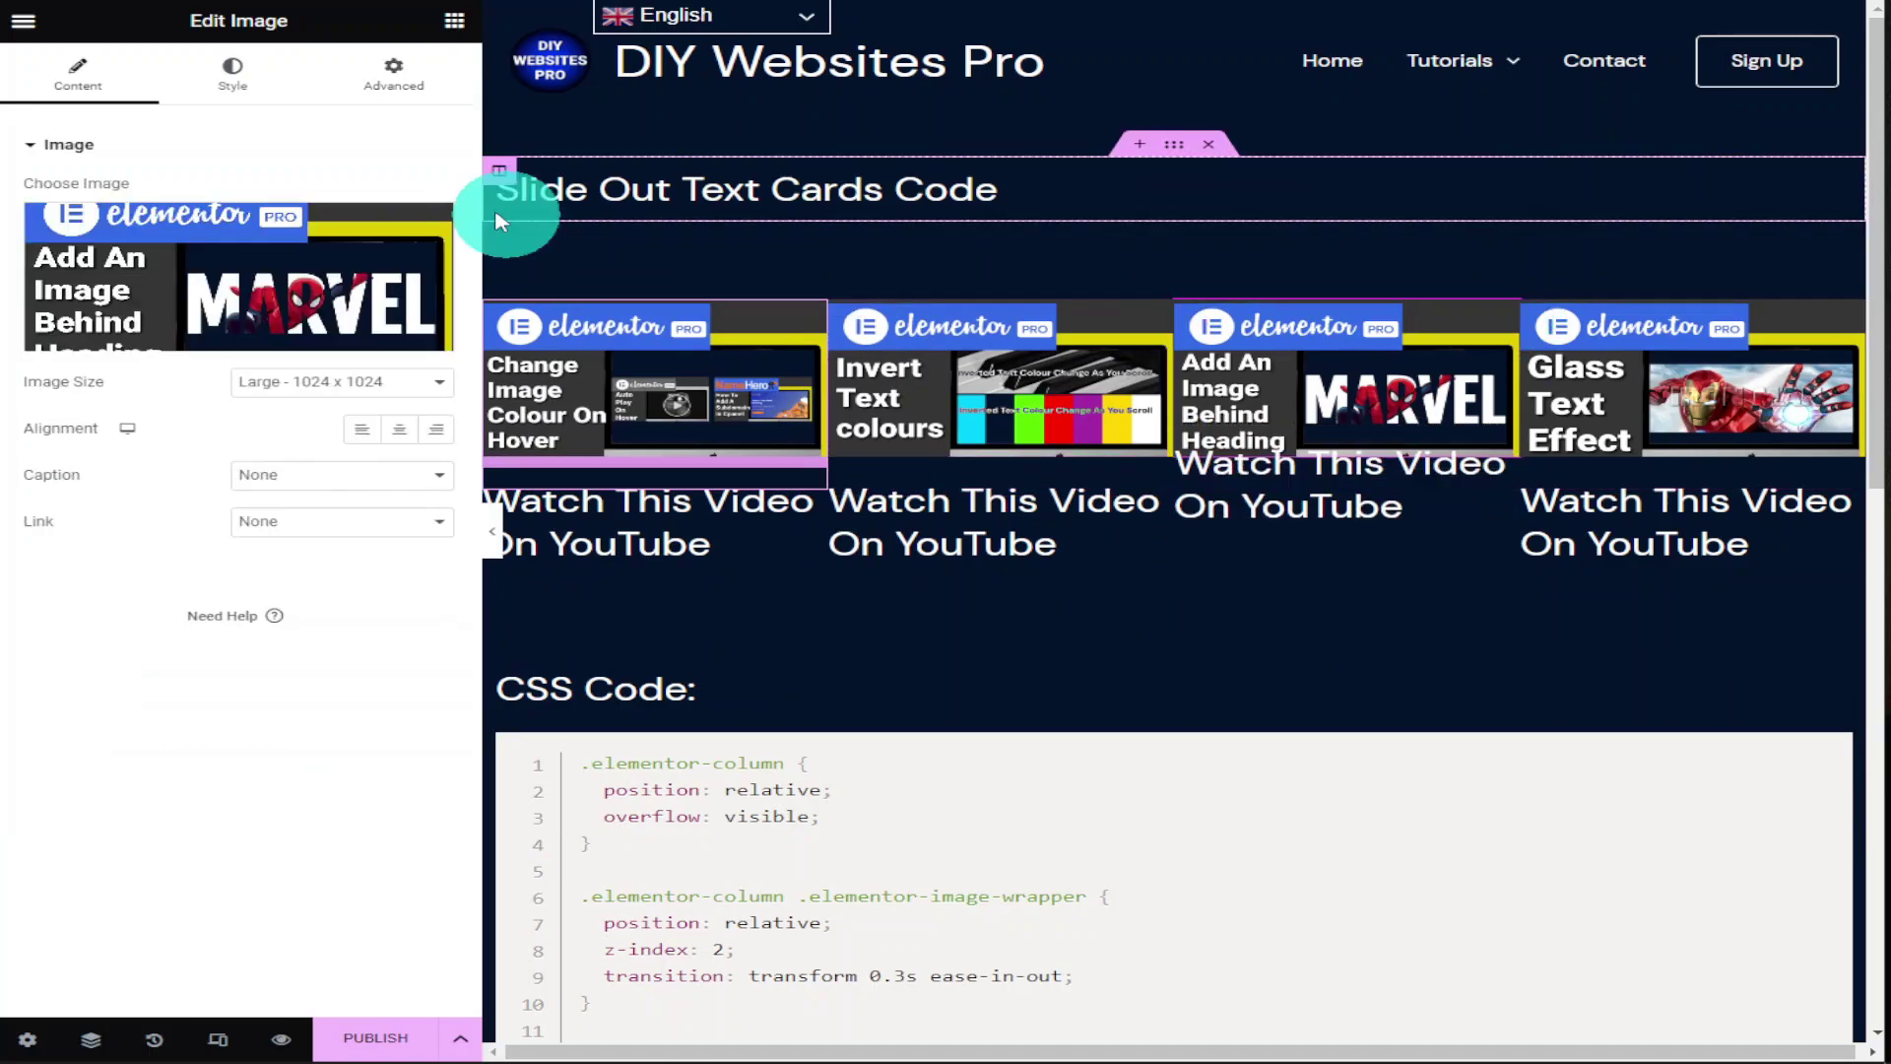
Paste elementor-image-wrapper into the CSS Classes of the third and Glass Text Effect card images
click(394, 77)
click(347, 573)
right_click(346, 573)
click(422, 730)
click(1823, 316)
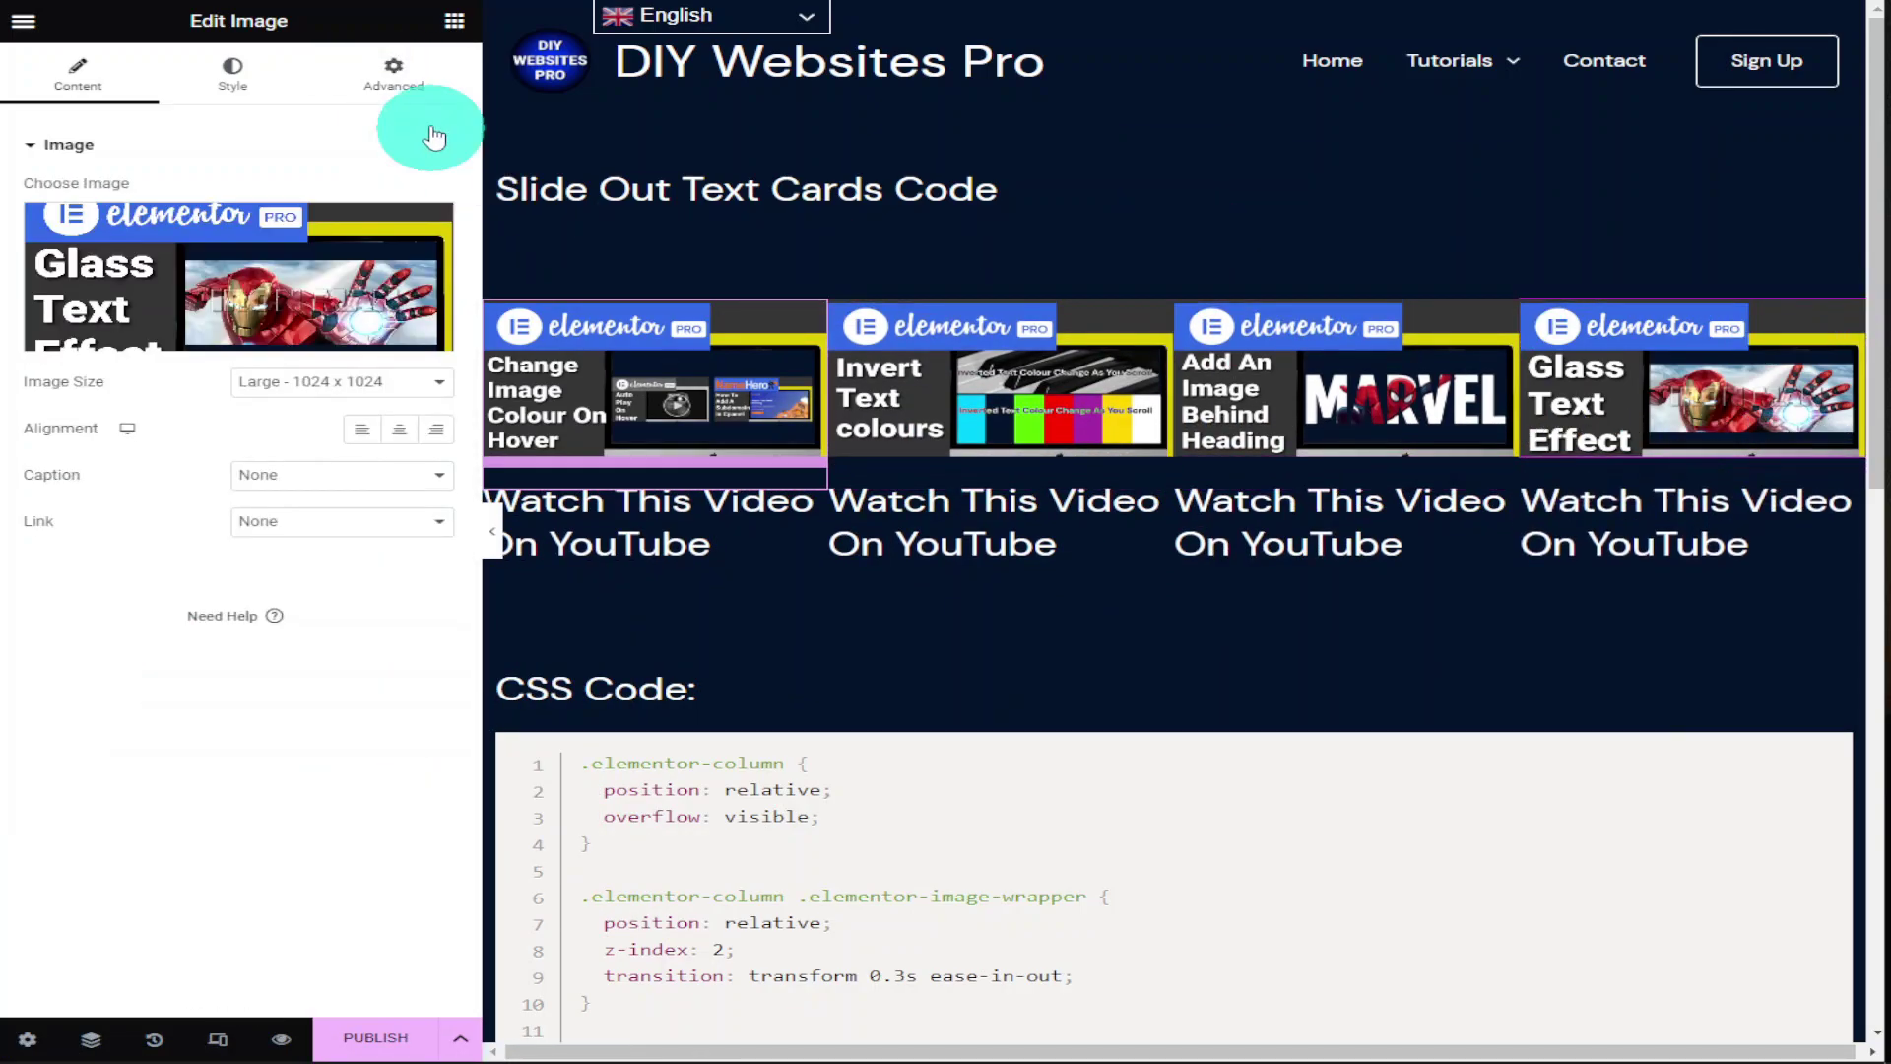
click(394, 77)
right_click(306, 572)
click(421, 726)
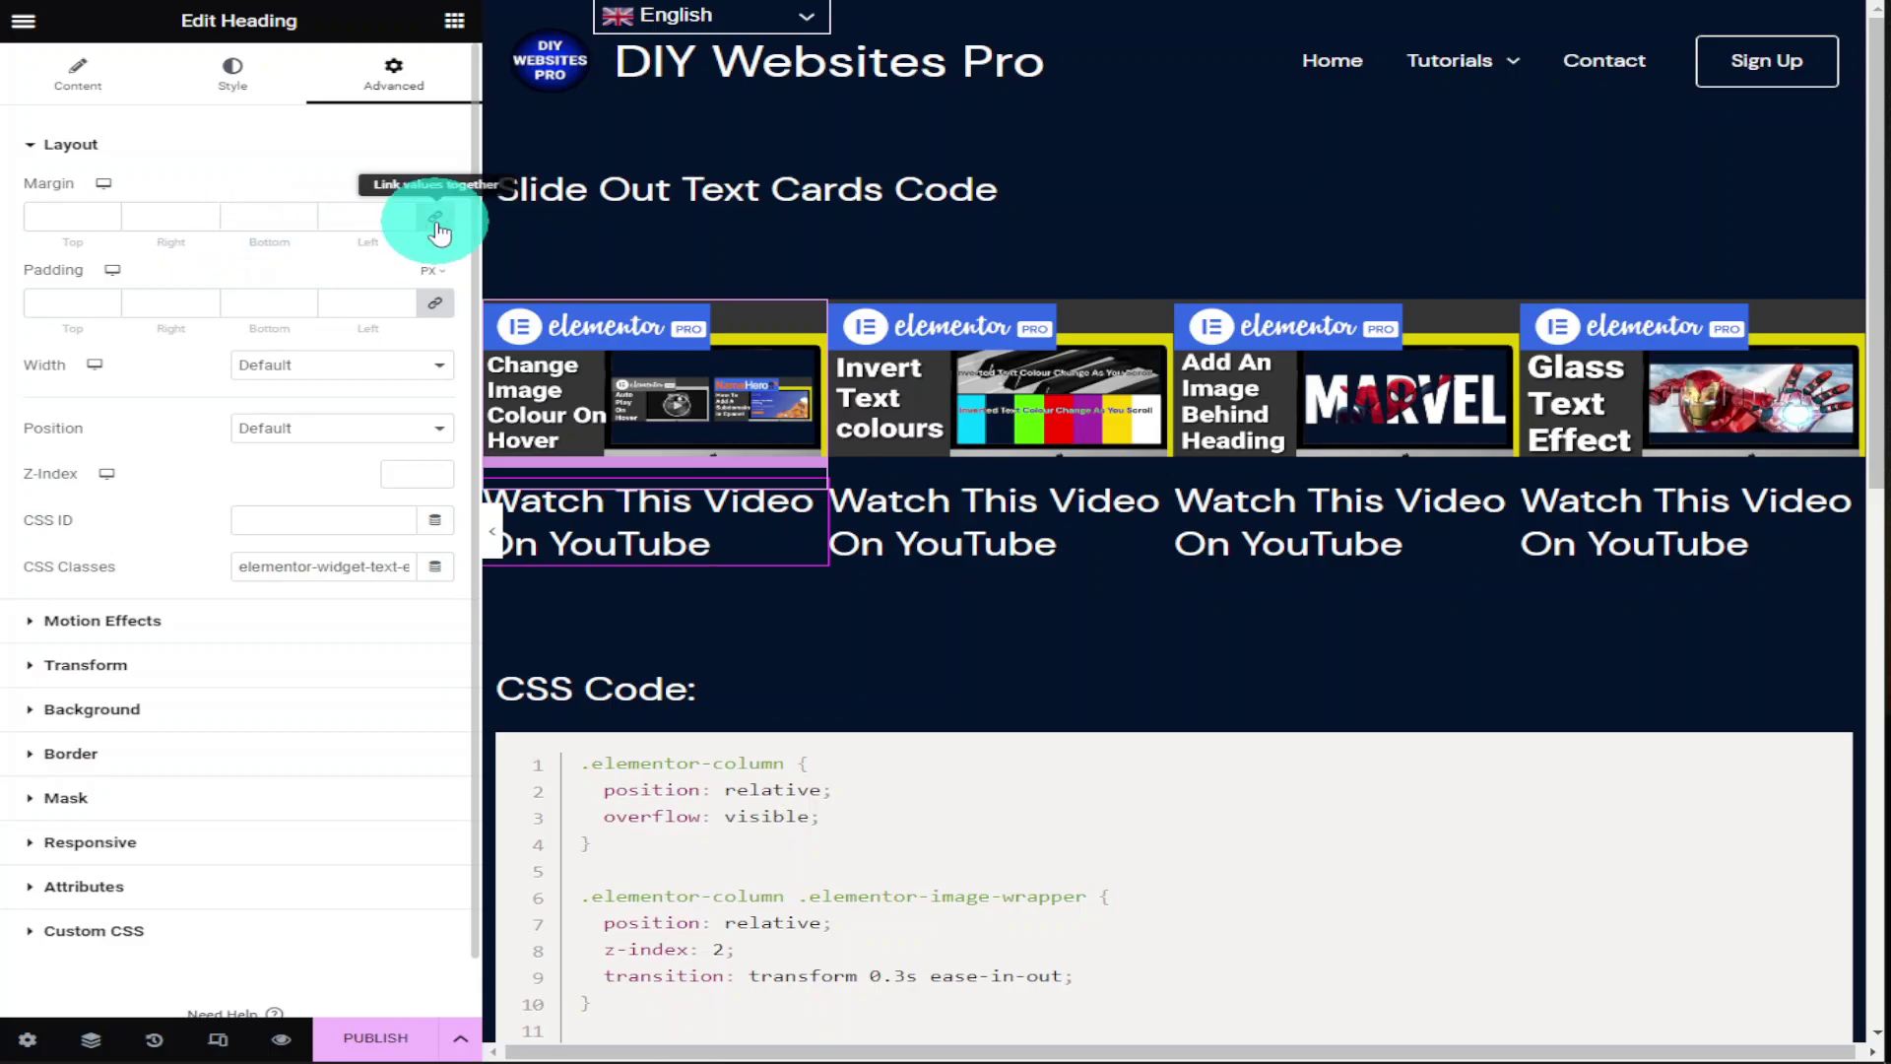
Unlink the margin sides and re-enter the bottom margin for the second and third column headings
click(289, 219)
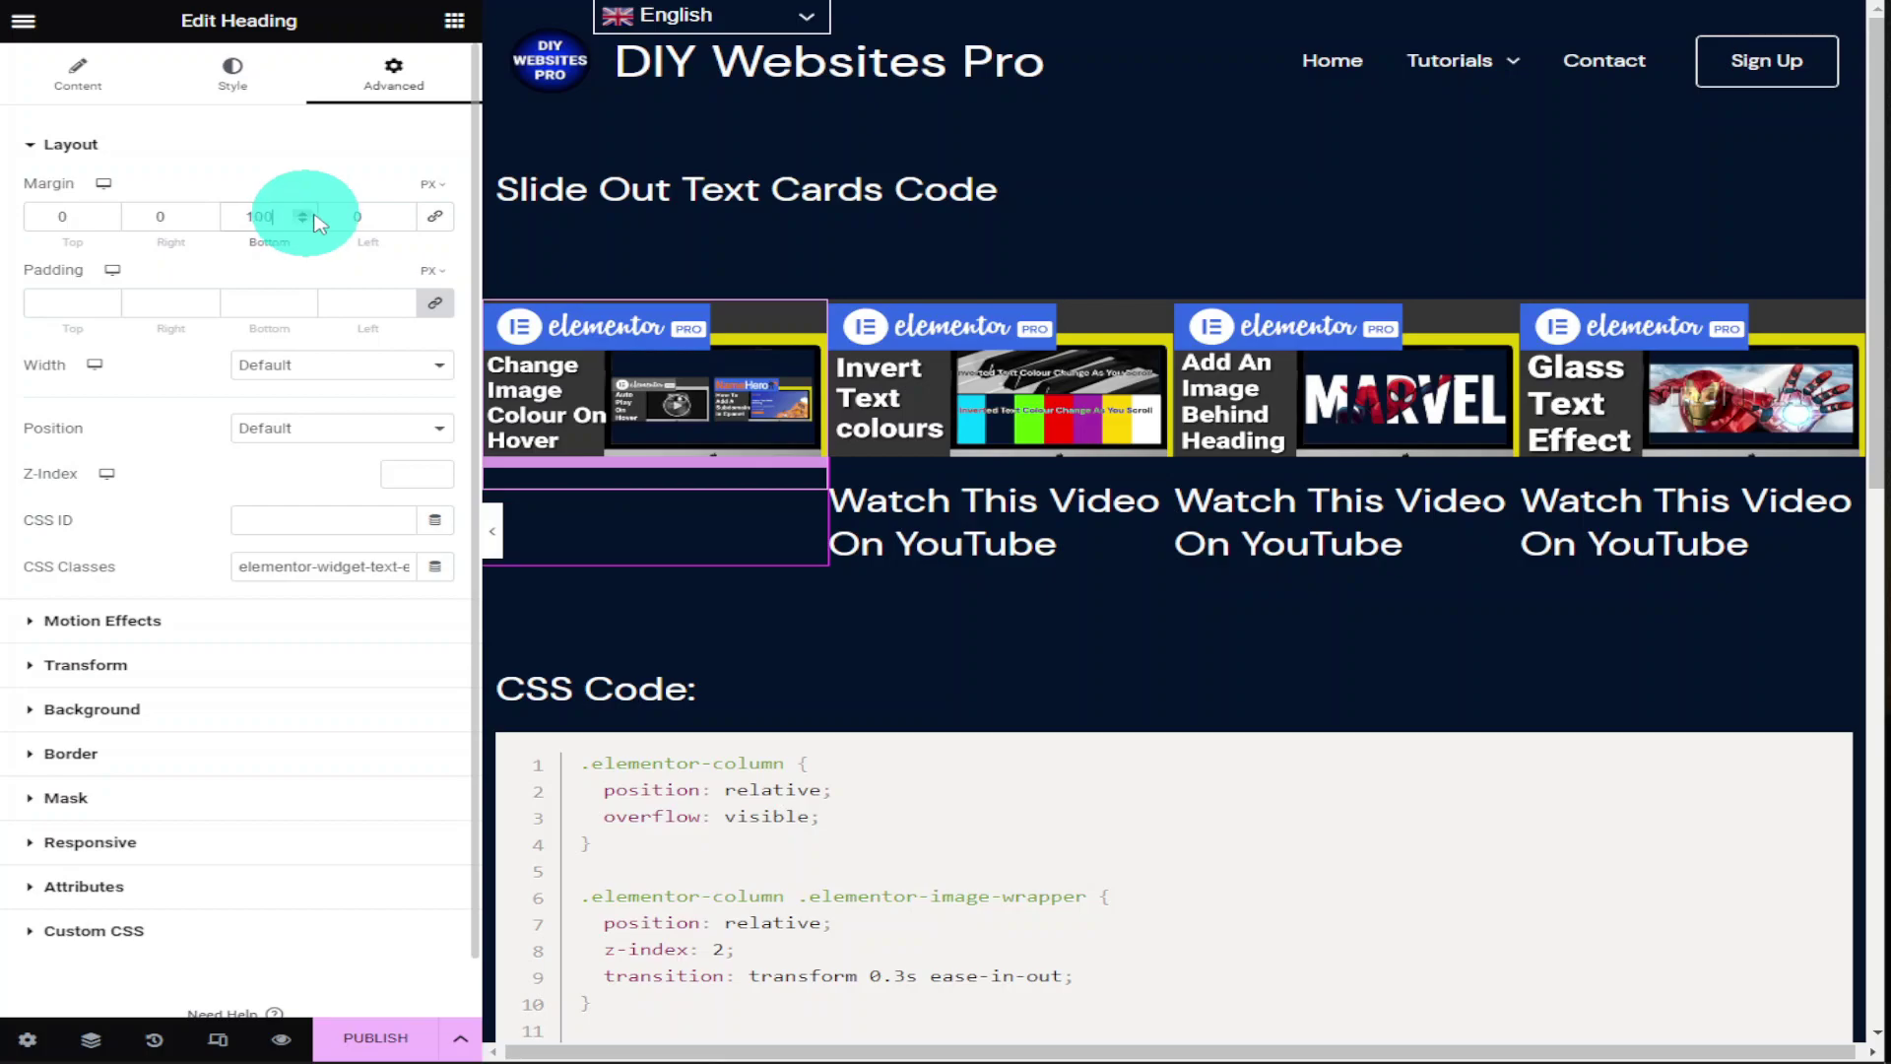
click(1120, 421)
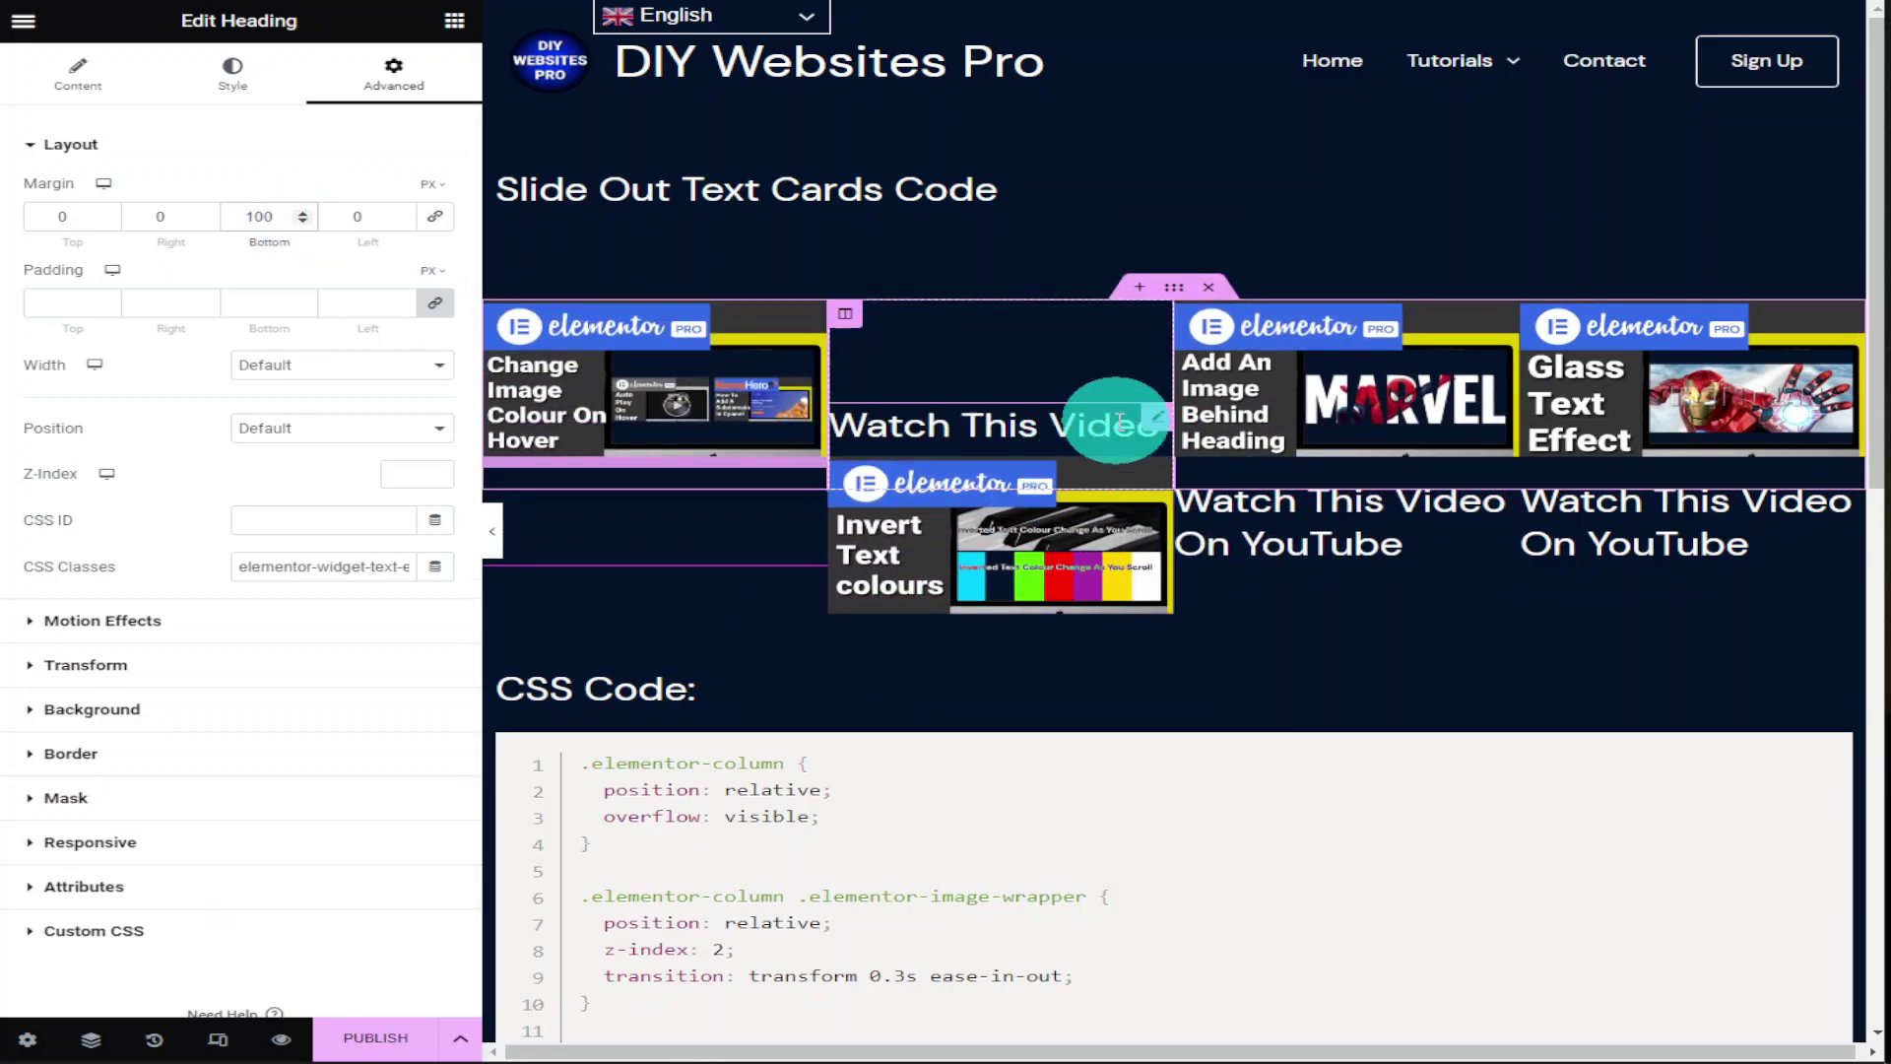
double_click(296, 209)
text(31)
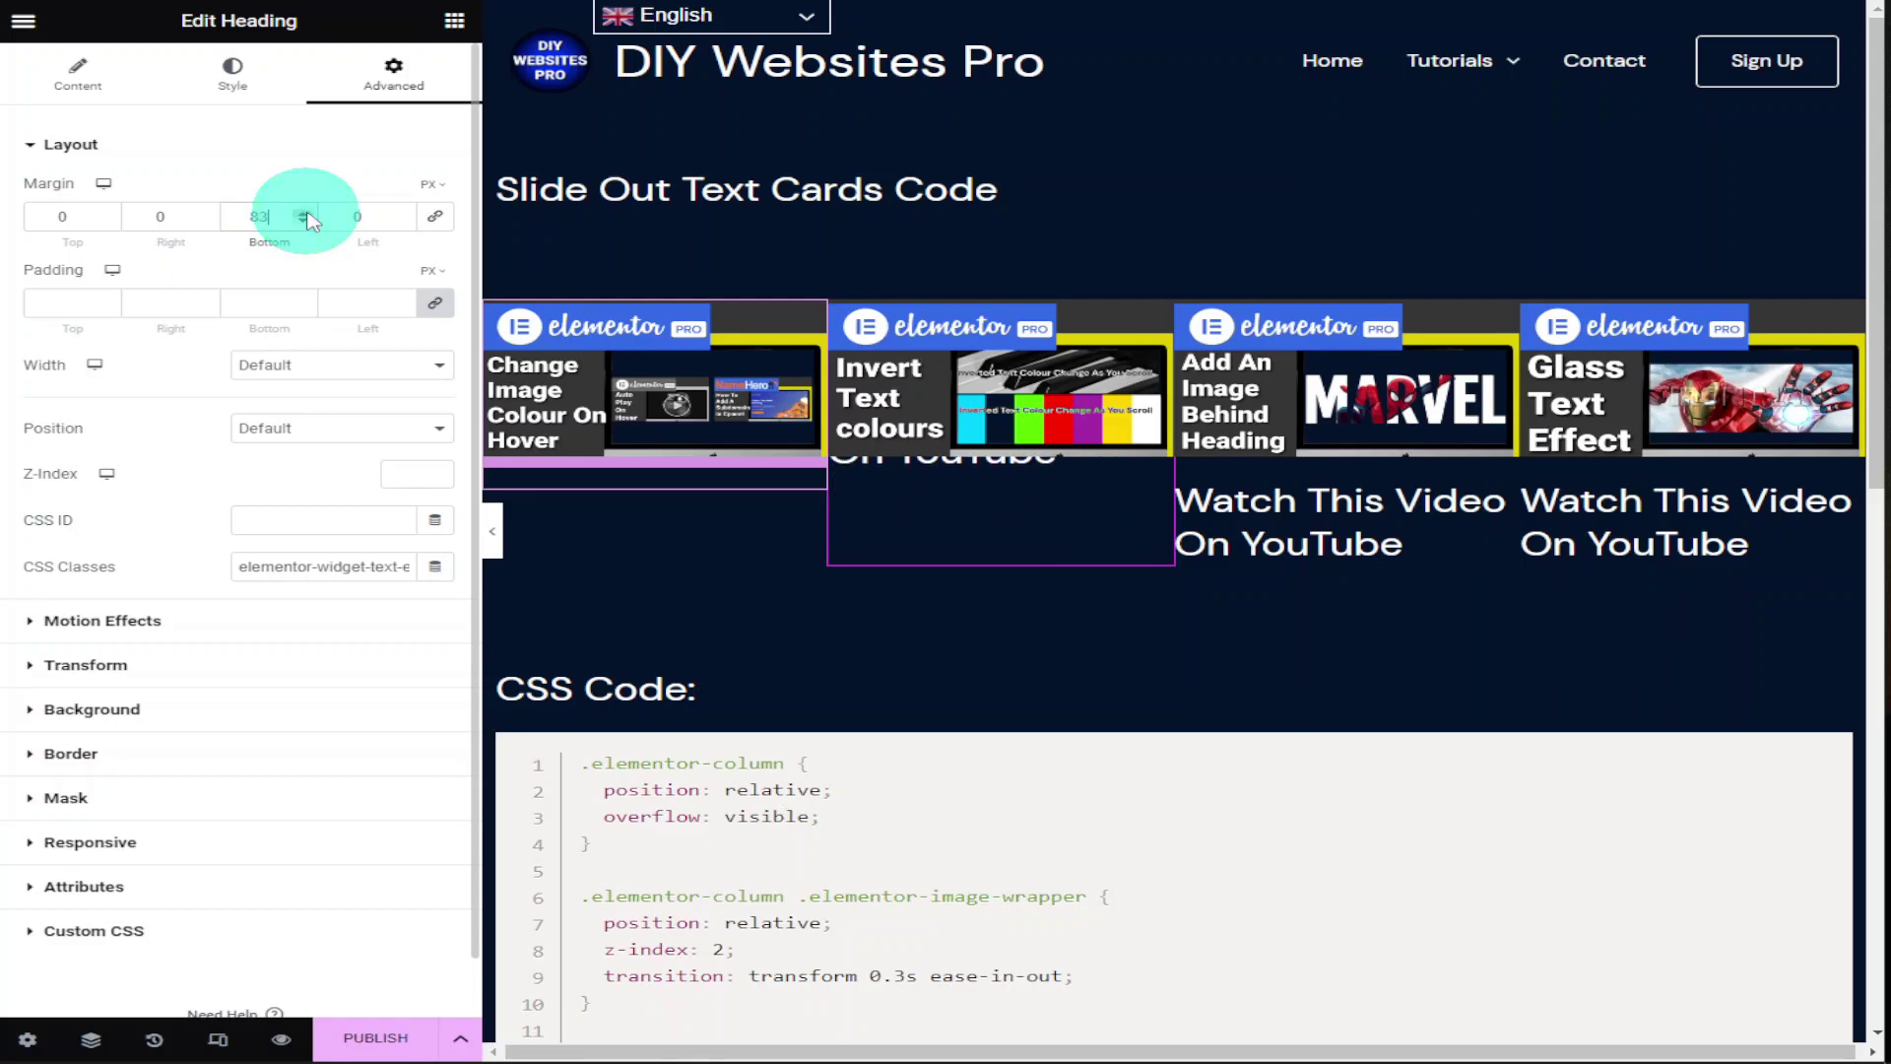
click(1427, 423)
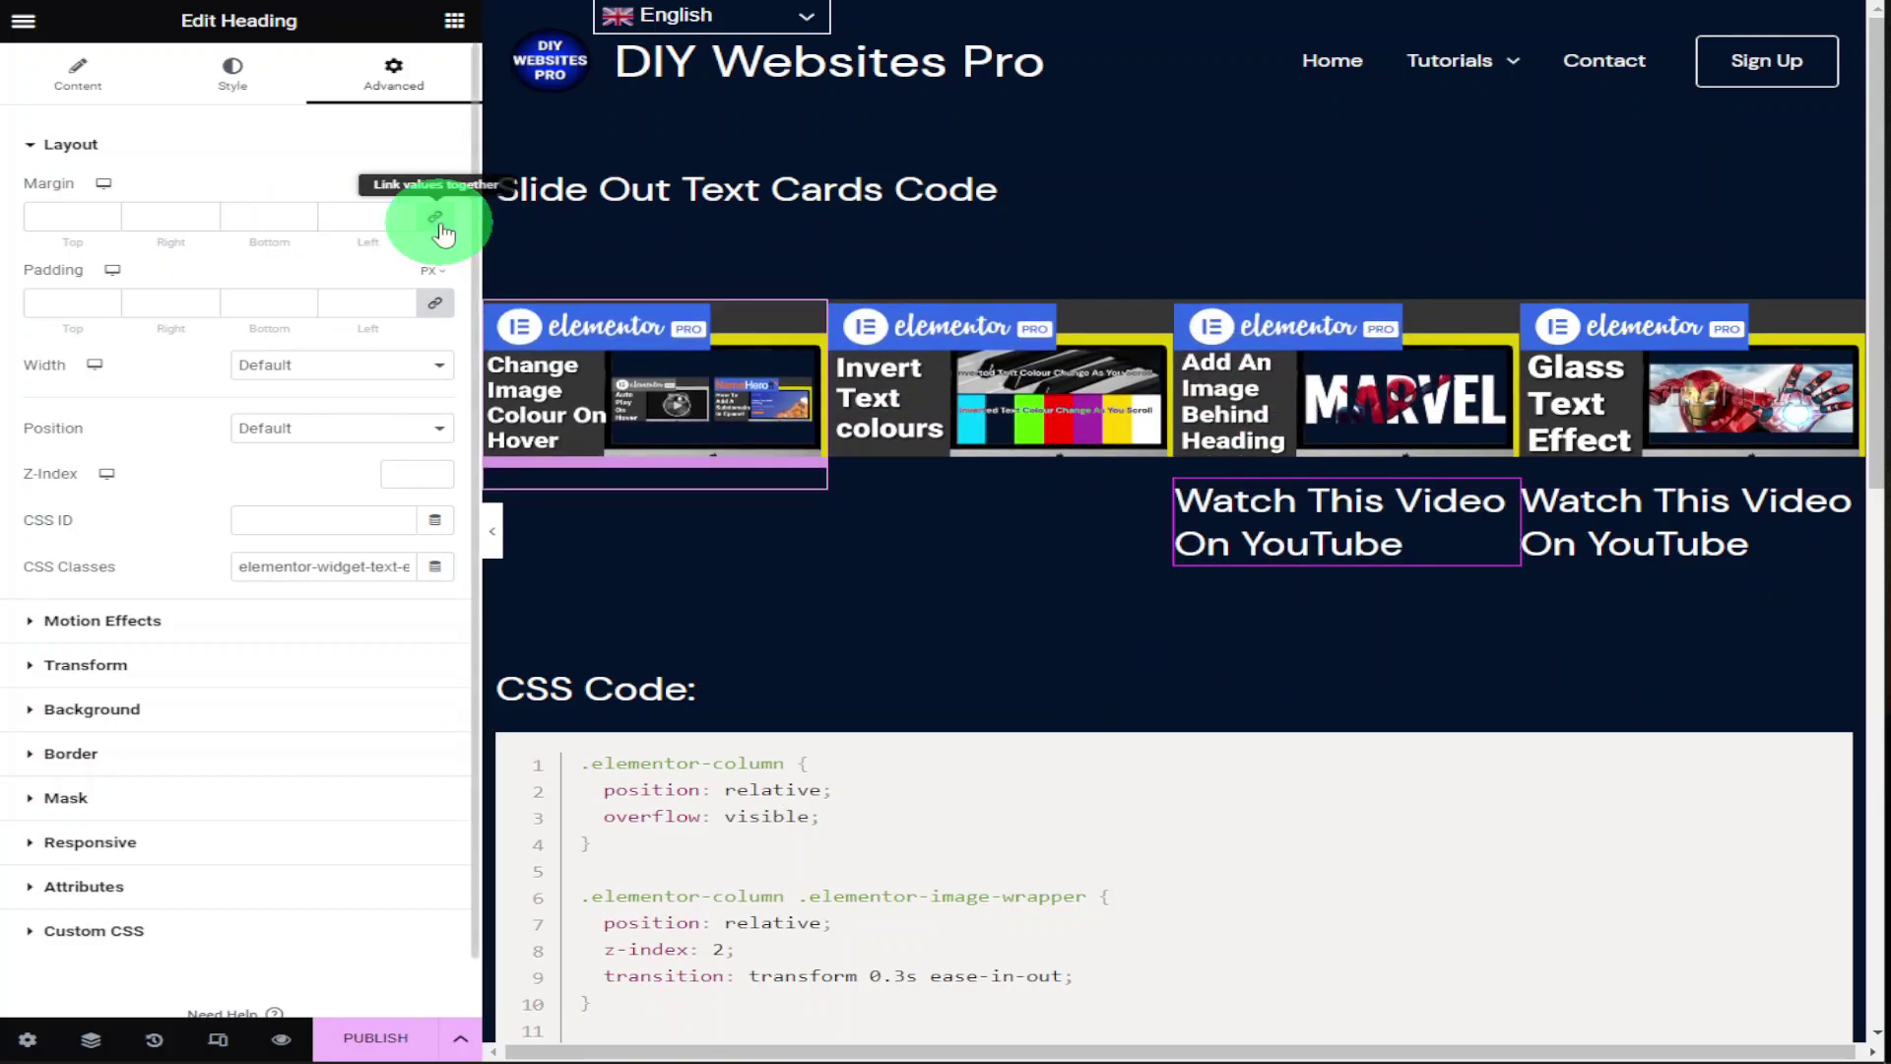
double_click(309, 217)
text(2)
key(BackSpace)
key(BackSpace)
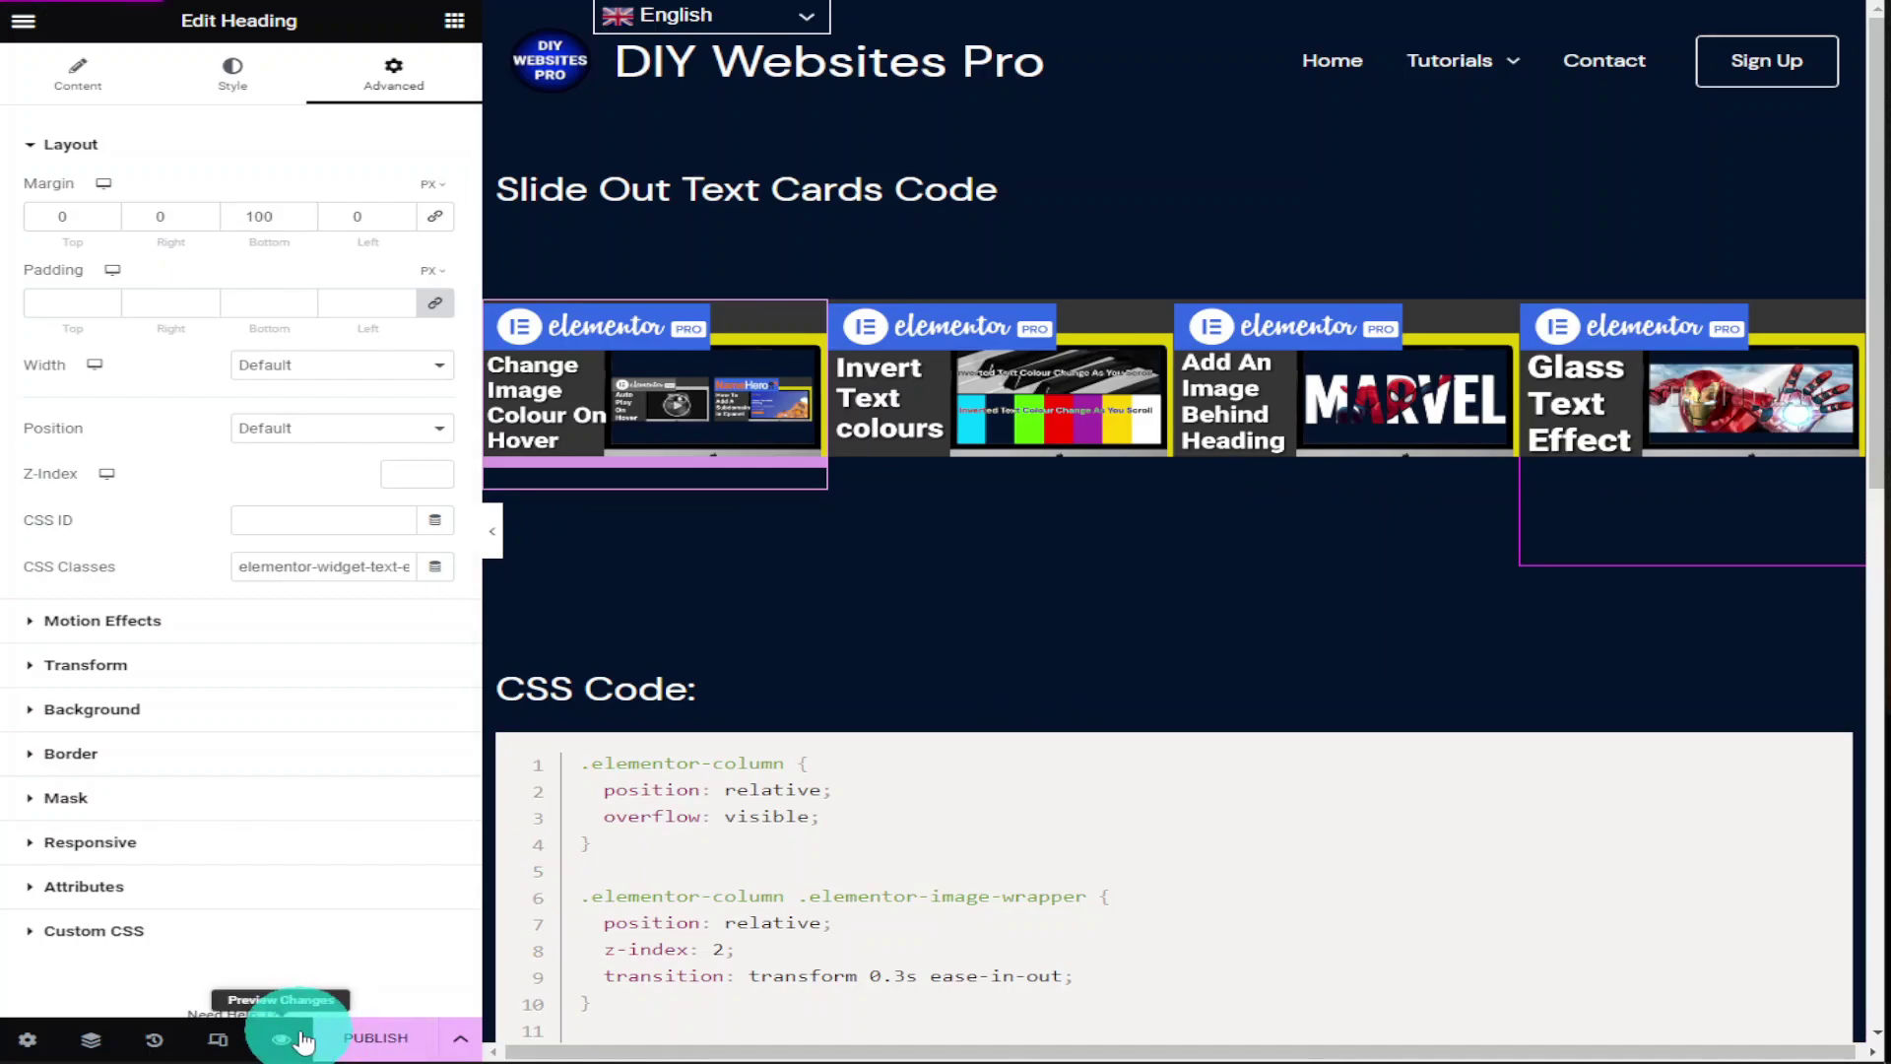
Launch the Preview Changes live view to test the headings sliding out on card hover
click(295, 1039)
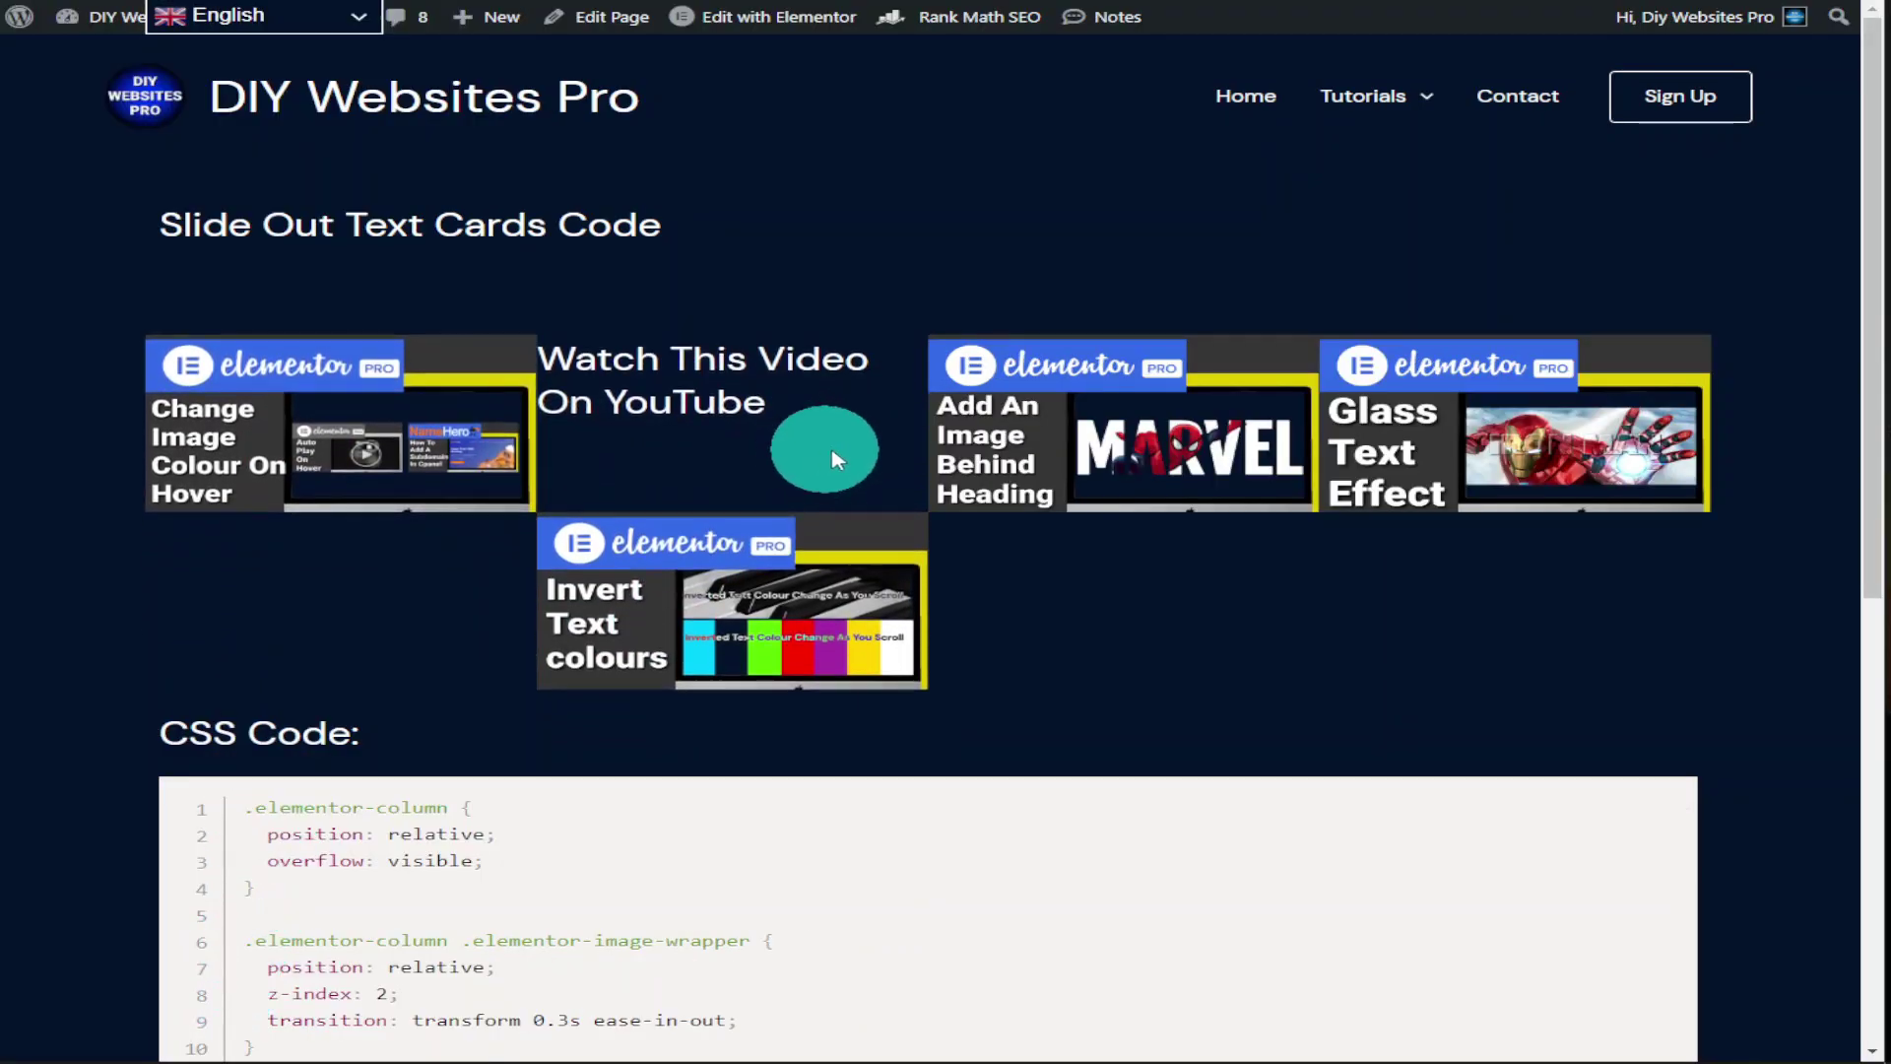